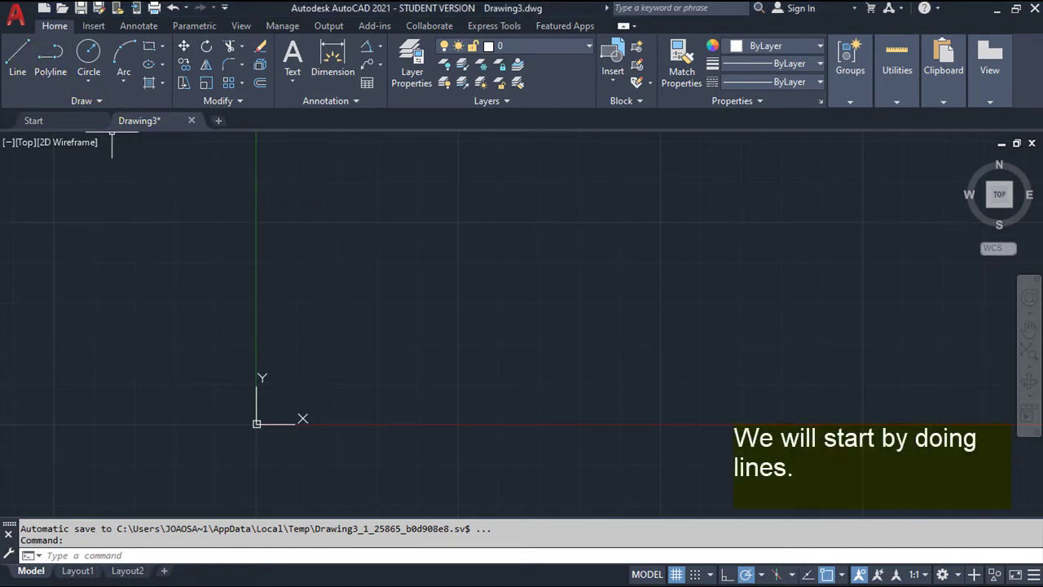
- Draw a 30-unit horizontal line from 0,0 and a vertical line rising from its right end
{"action": "left_click", "coordinate": [17, 53]}
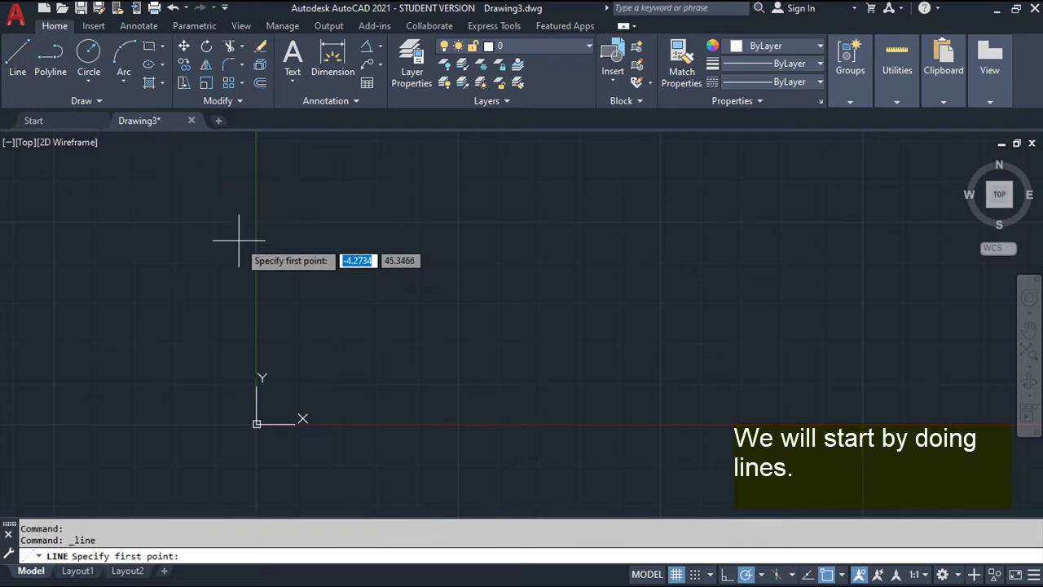
{"action": "type", "text": "0"}
{"action": "key", "text": "Tab"}
{"action": "type", "text": "0"}
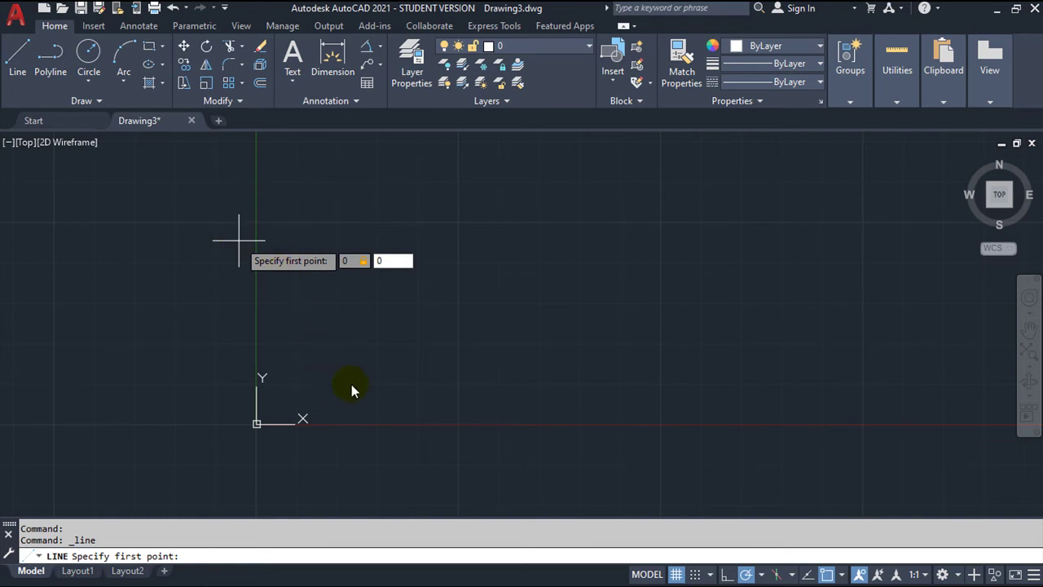
{"action": "key", "text": "Return"}
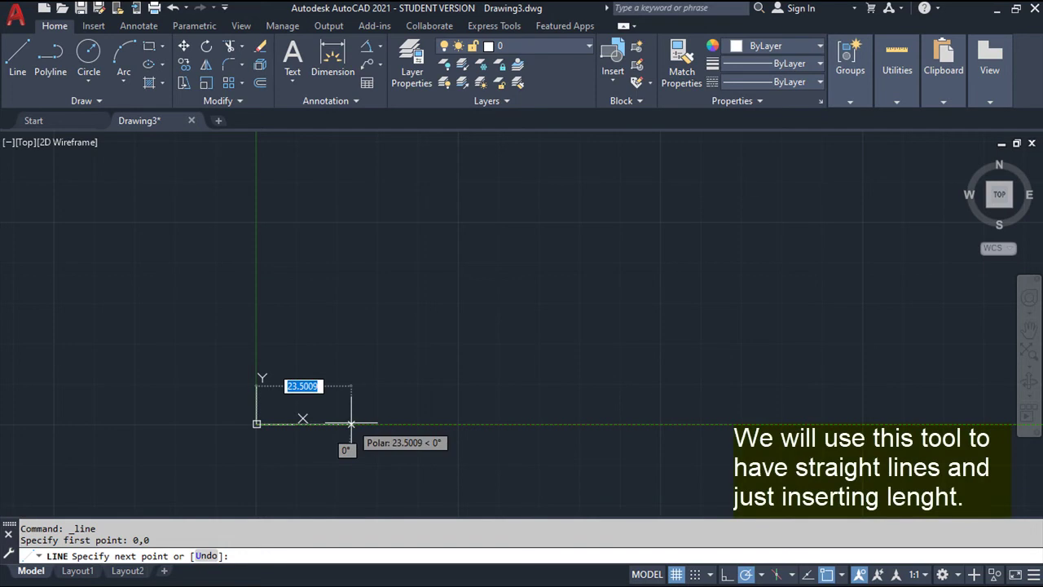
{"action": "type", "text": "30"}
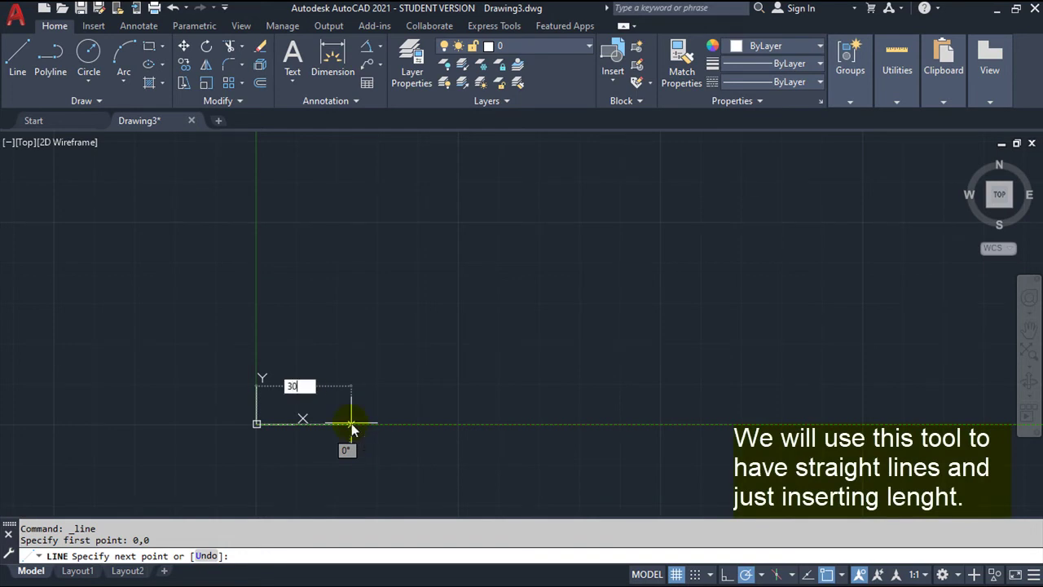
{"action": "key", "text": "Return"}
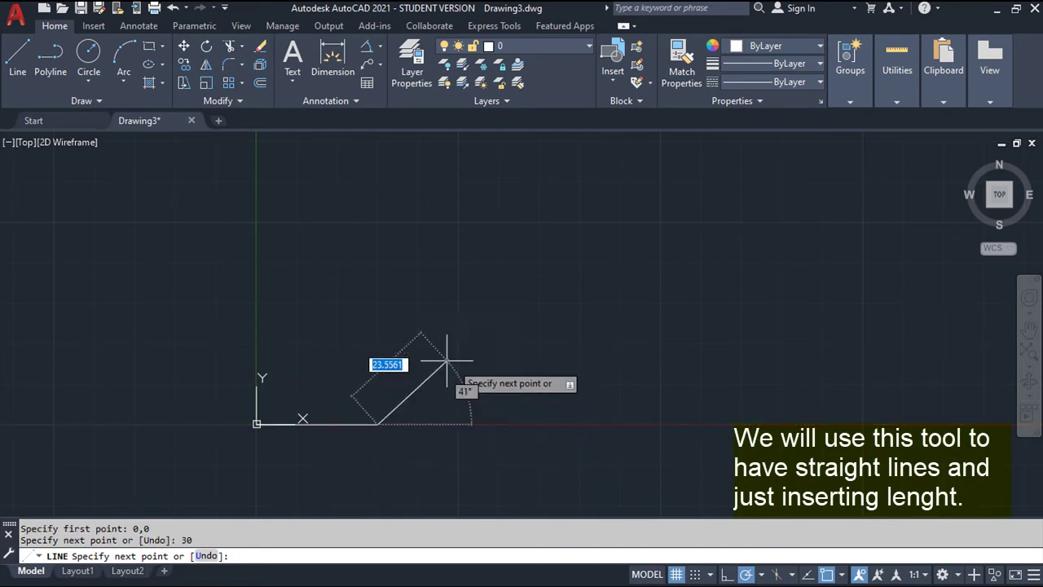
{"action": "left_click", "coordinate": [378, 316]}
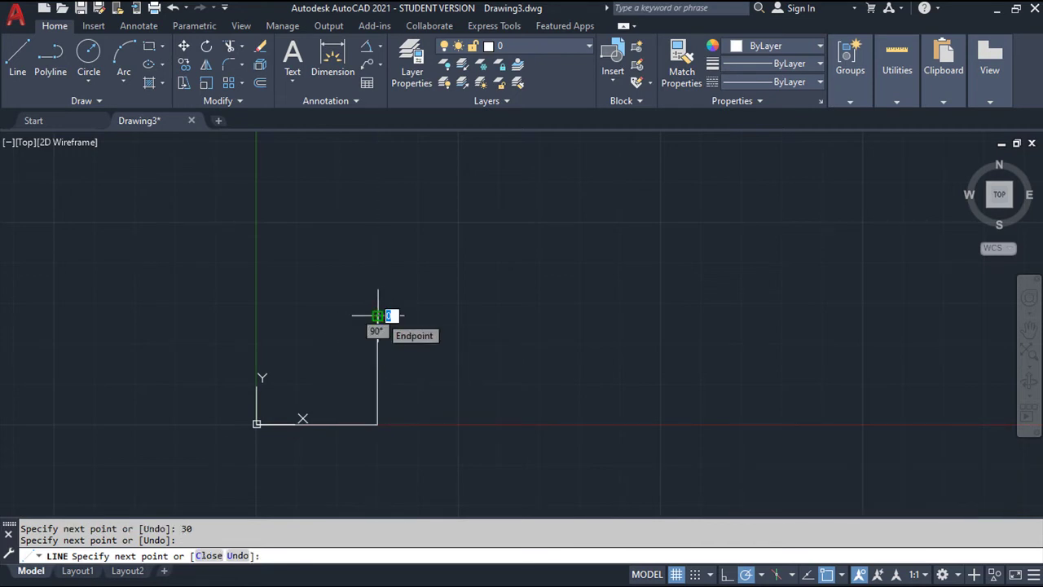
{"action": "key", "text": "Return"}
{"action": "key", "text": "Return"}
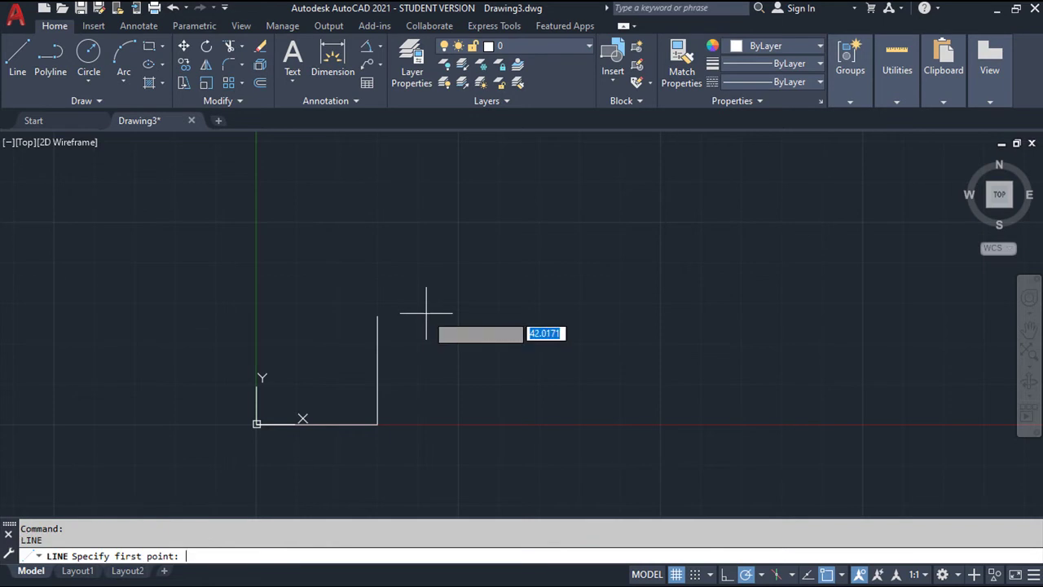
- Draw a 70-unit left edge up from the origin, then a 15-unit top segment
{"action": "left_click", "coordinate": [257, 423]}
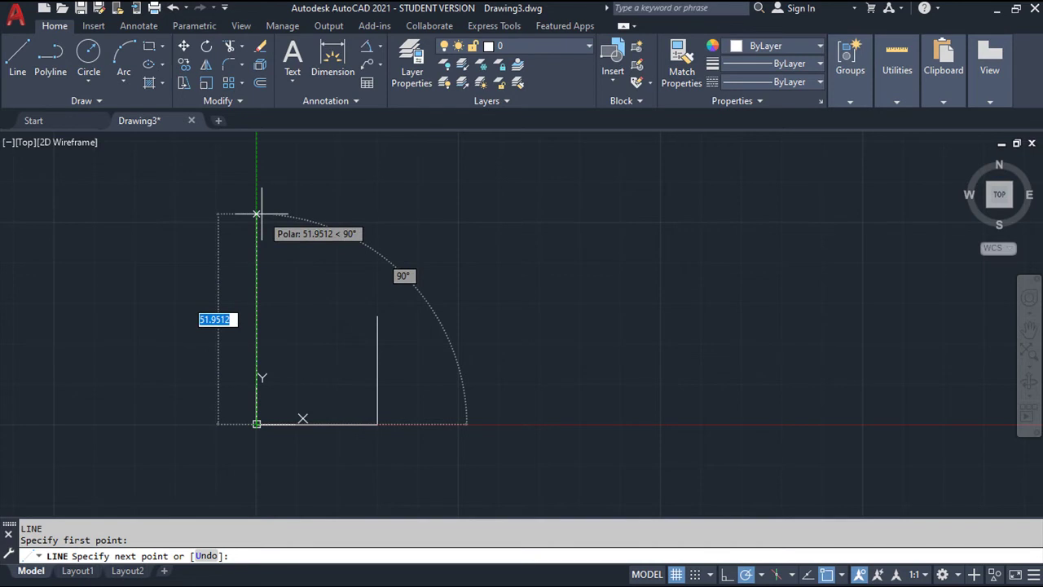
{"action": "type", "text": "70"}
{"action": "key", "text": "Return"}
{"action": "middle_click_drag", "start_coordinate": [327, 216], "coordinate": [347, 286]}
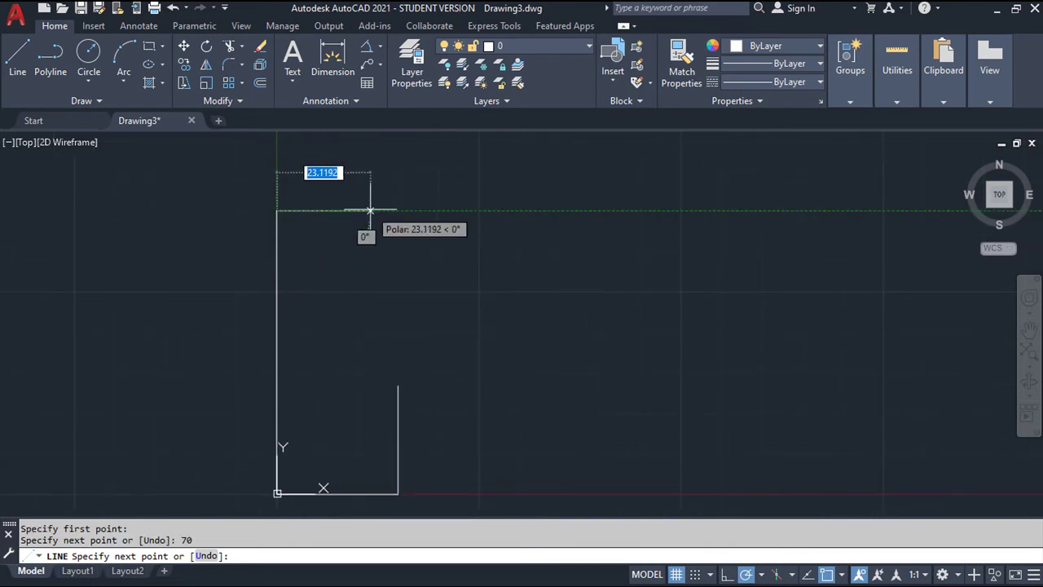
{"action": "type", "text": "15"}
{"action": "key", "text": "Return"}
{"action": "mouse_move", "coordinate": [349, 233]}
{"action": "middle_mouse_down"}
{"action": "mouse_move", "coordinate": [353, 375]}
{"action": "mouse_move", "coordinate": [431, 410]}
{"action": "middle_mouse_up"}
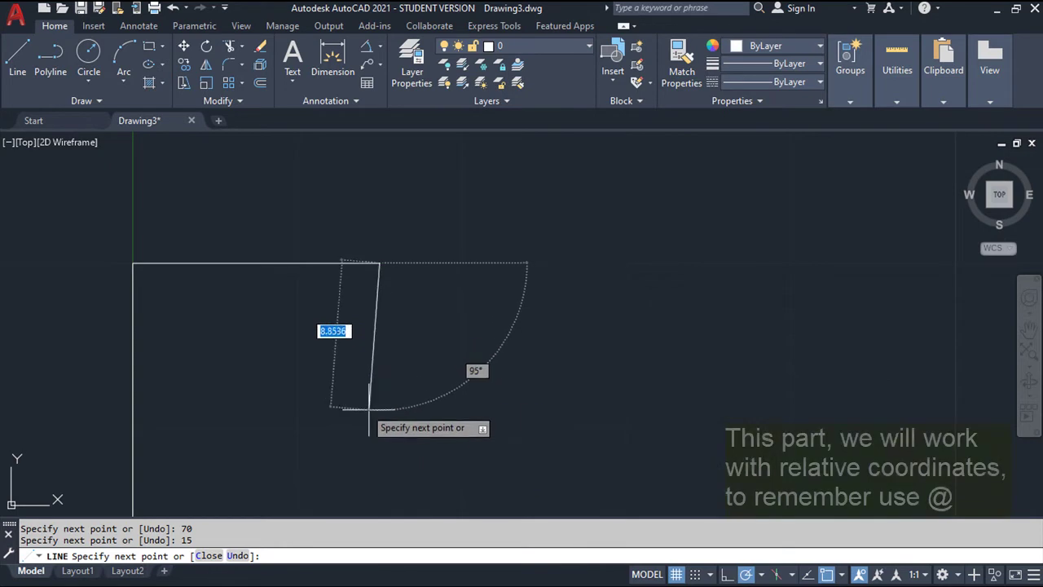
{"action": "type", "text": "12"}
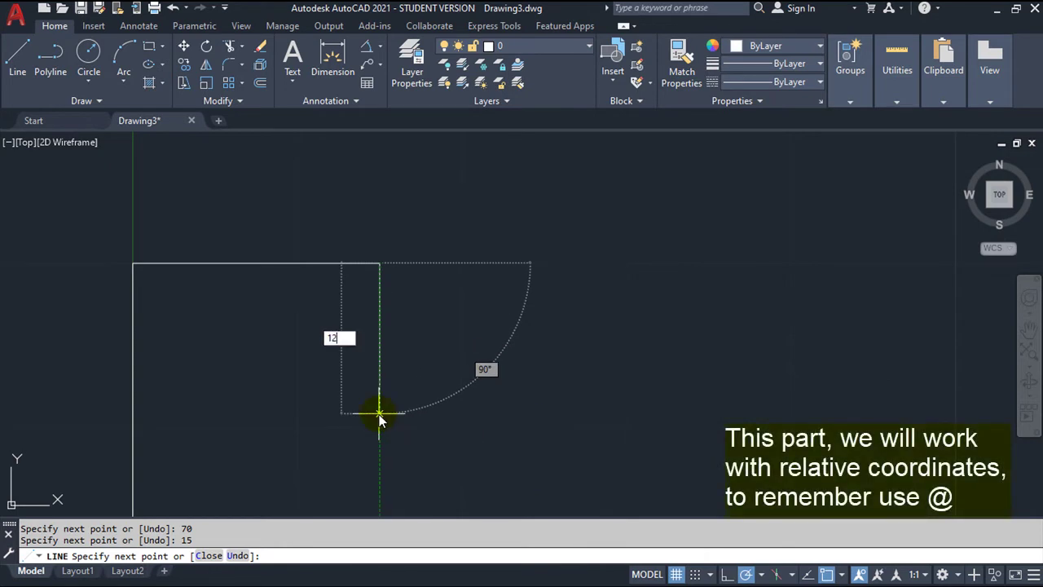
{"action": "key", "text": "Return"}
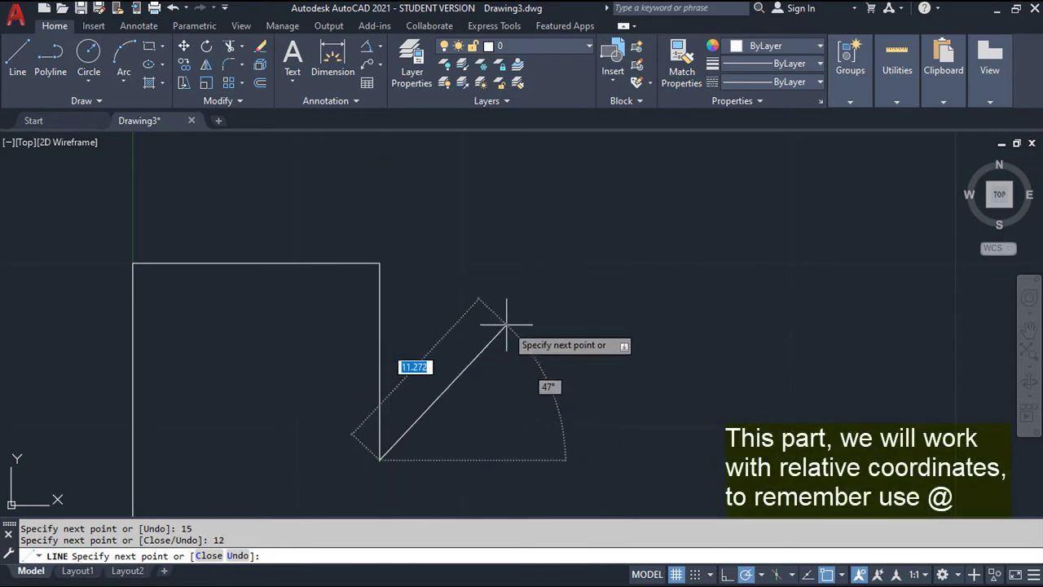
{"action": "type", "text": "@"}
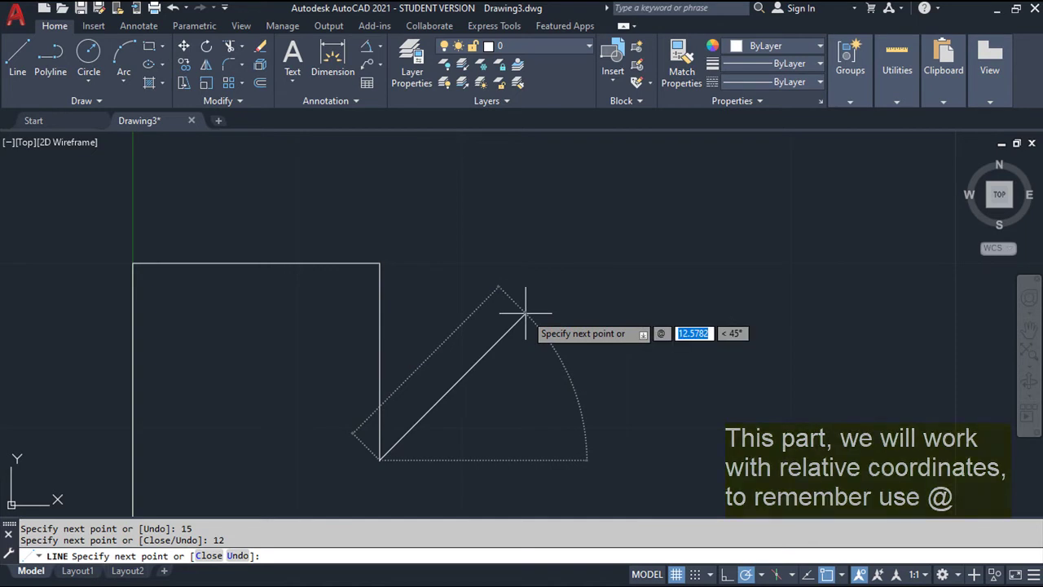
{"action": "type", "text": "10,12"}
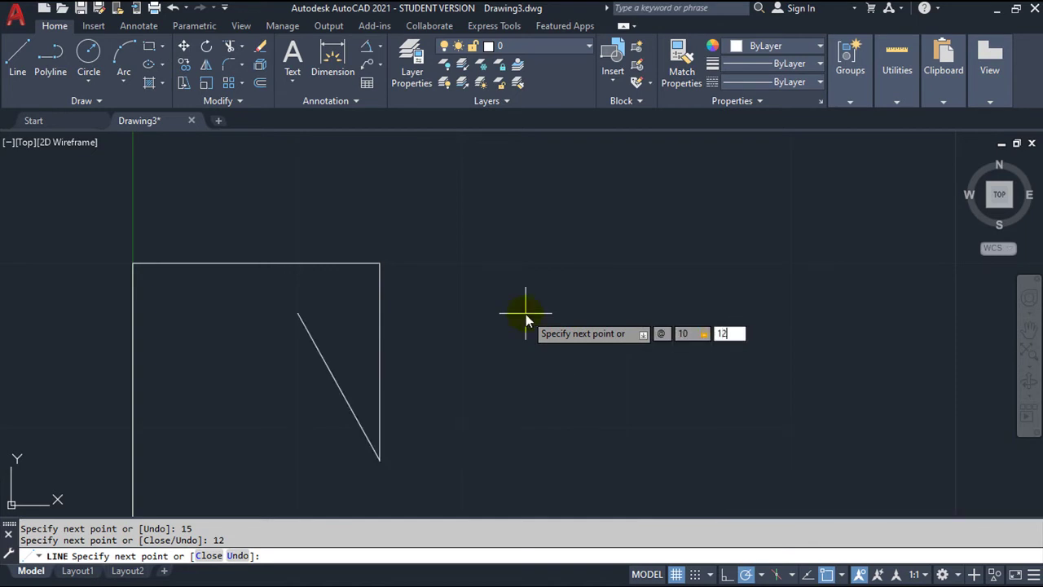
{"action": "key", "text": "Return"}
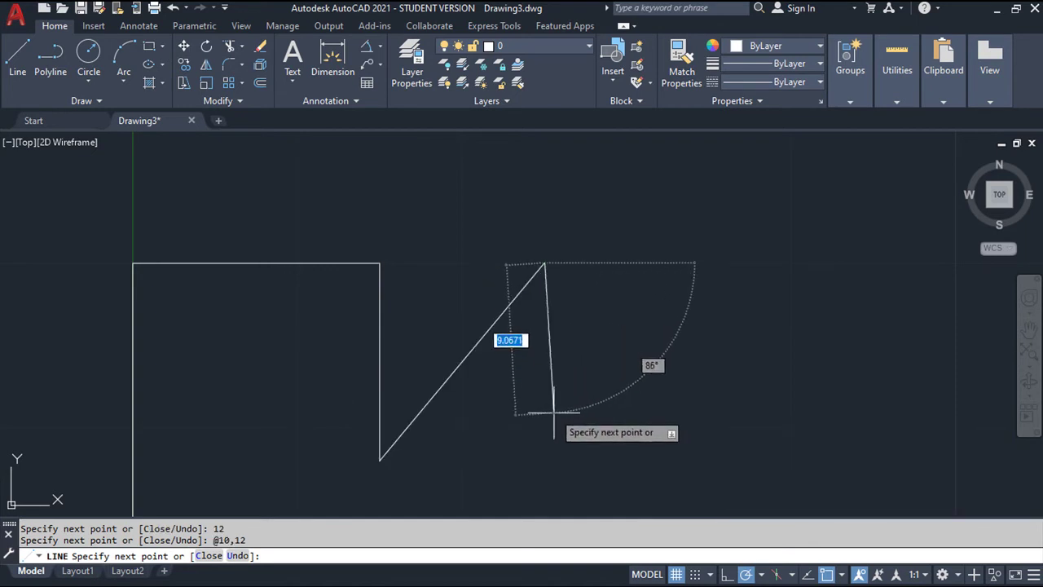
{"action": "type", "text": "12"}
{"action": "key", "text": "Return"}
{"action": "middle_click_drag", "start_coordinate": [549, 419], "coordinate": [437, 373]}
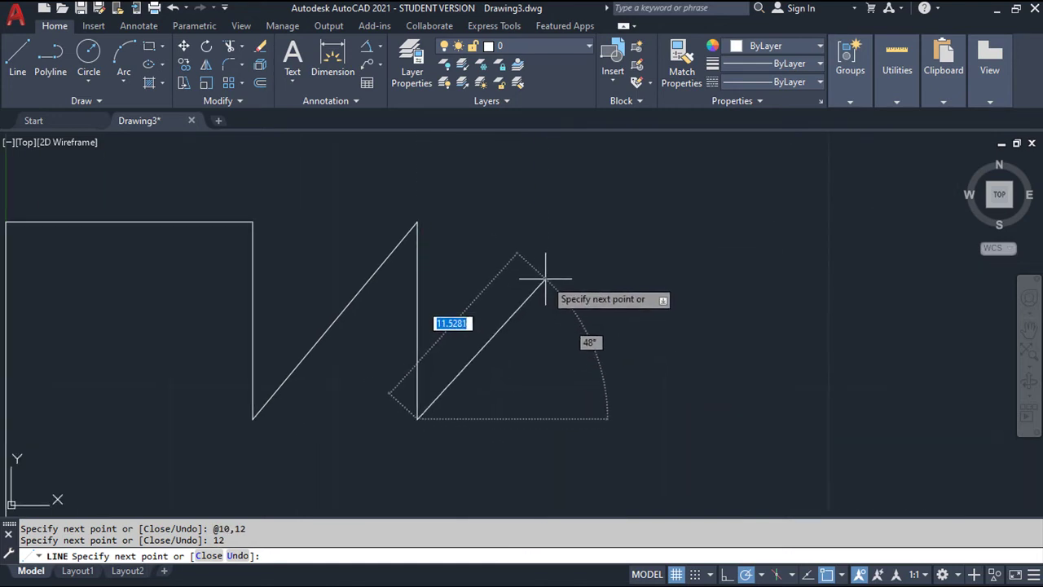
{"action": "type", "text": "@10"}
{"action": "key", "text": "Tab"}
{"action": "key", "text": "Return"}
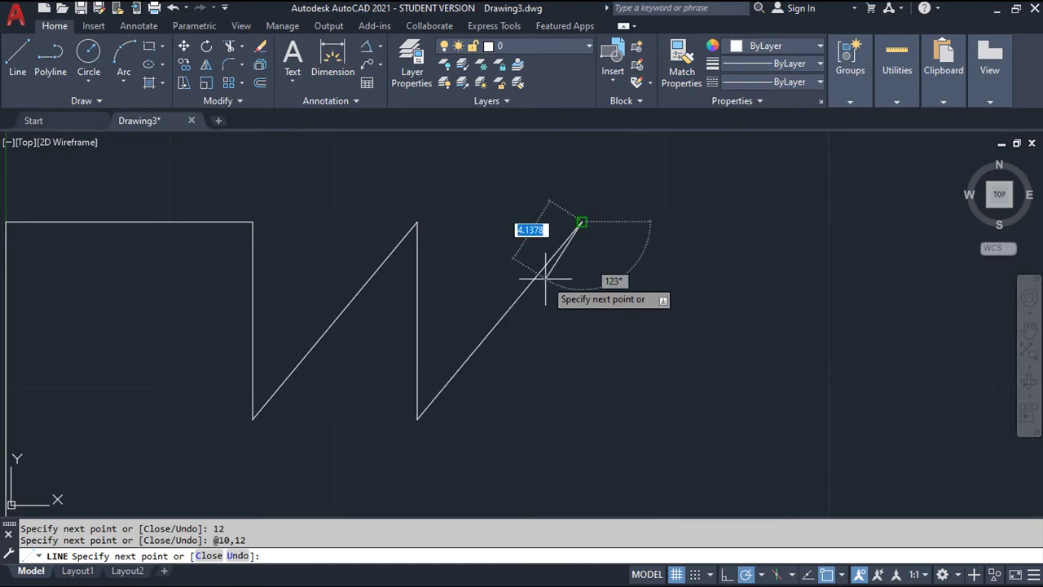
{"action": "type", "text": "12"}
{"action": "key", "text": "Return"}
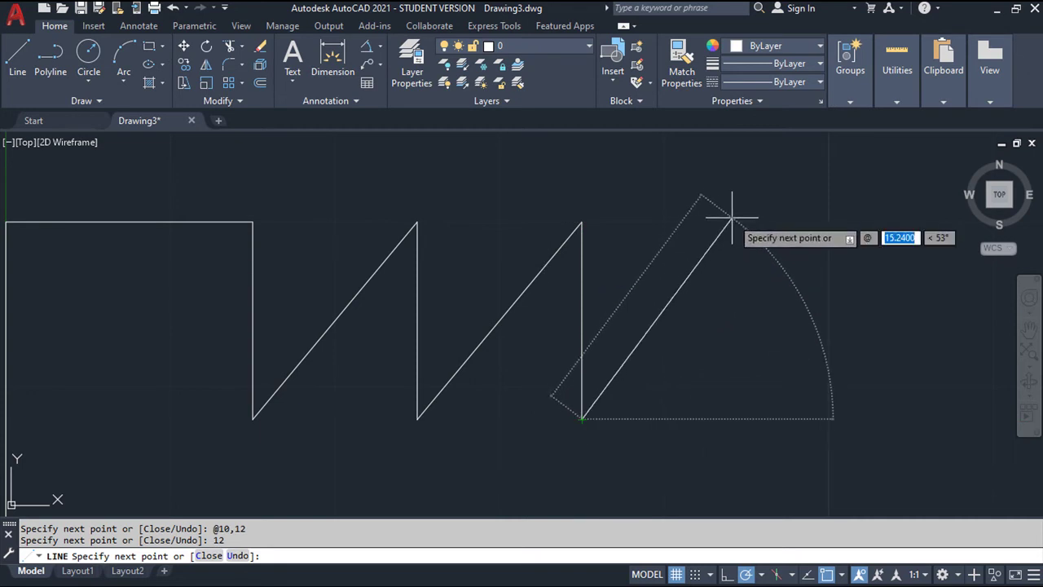
{"action": "type", "text": ",12"}
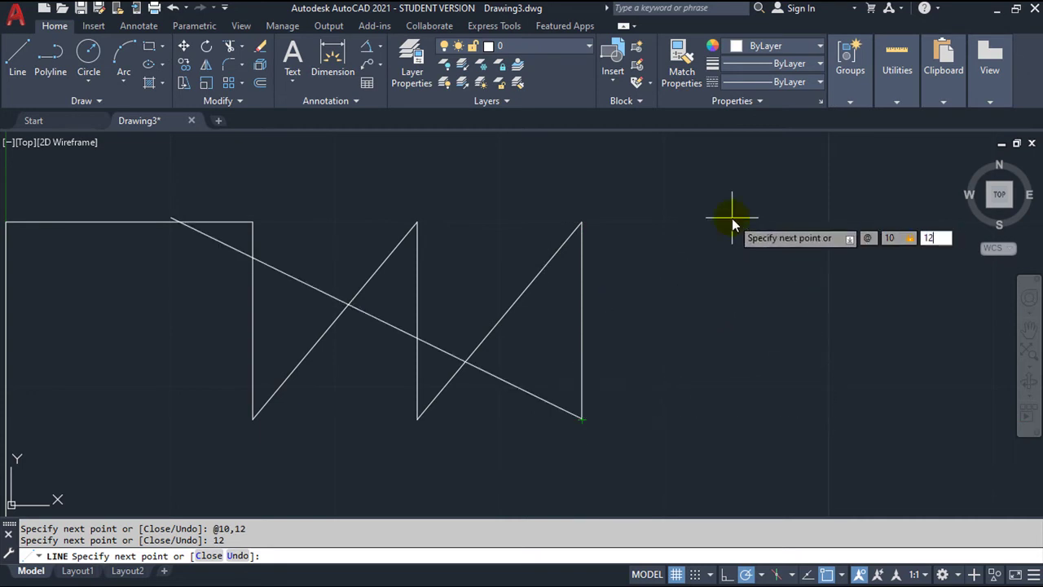
{"action": "key", "text": "Return"}
- Finish the top chain with a 40-unit horizontal line to the right
{"action": "scroll", "coordinate": [796, 298], "scroll_direction": "down", "scroll_amount": 3}
{"action": "scroll", "coordinate": [782, 302], "scroll_direction": "down", "scroll_amount": 3}
{"action": "middle_click_drag", "start_coordinate": [770, 303], "coordinate": [492, 223]}
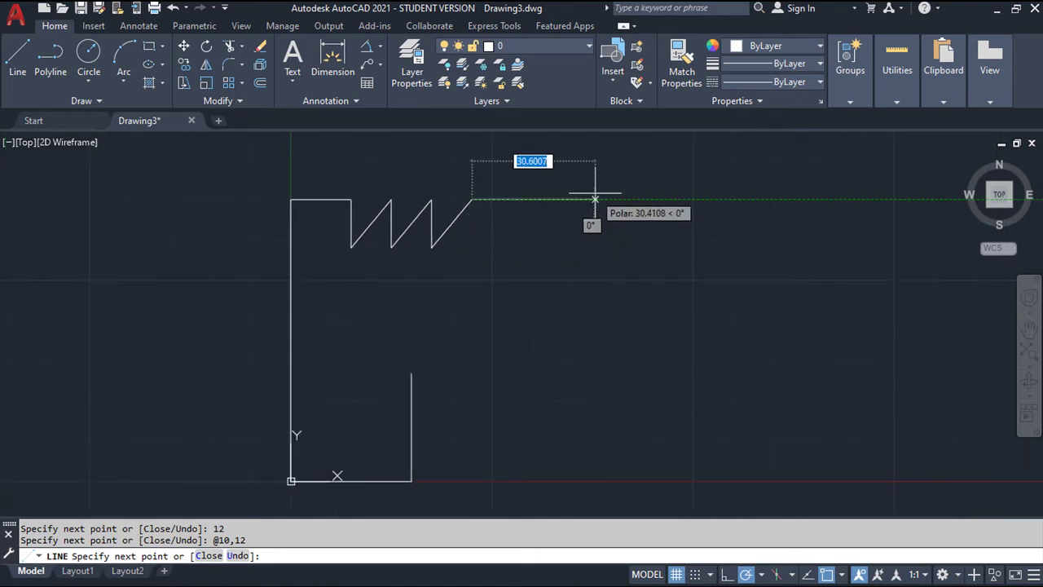
{"action": "type", "text": "40"}
{"action": "key", "text": "Return"}
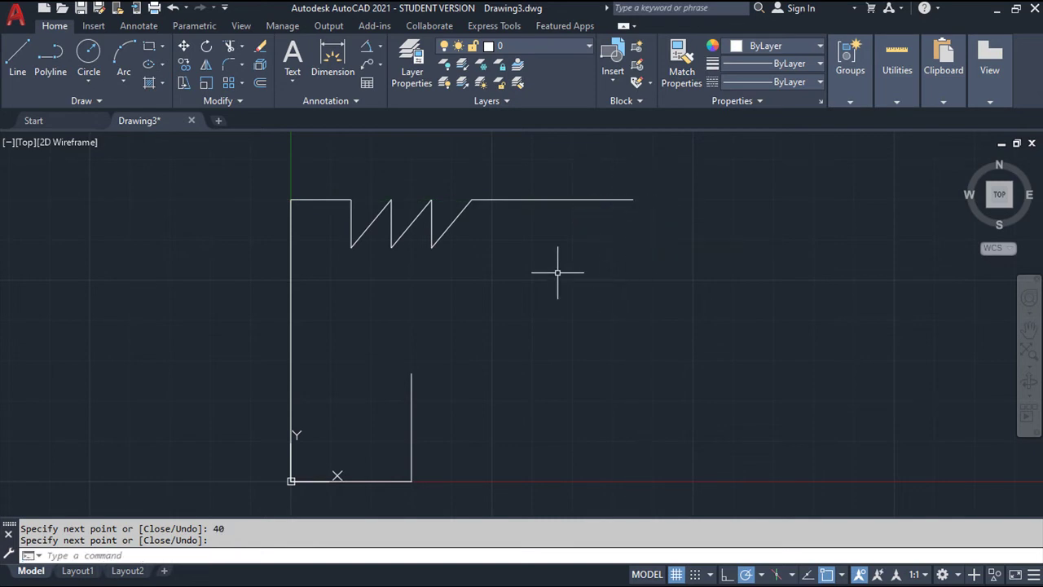
- Draw a 60-unit base line from 80,0 and a 145-unit line at 80° from its end
{"action": "left_click", "coordinate": [17, 53]}
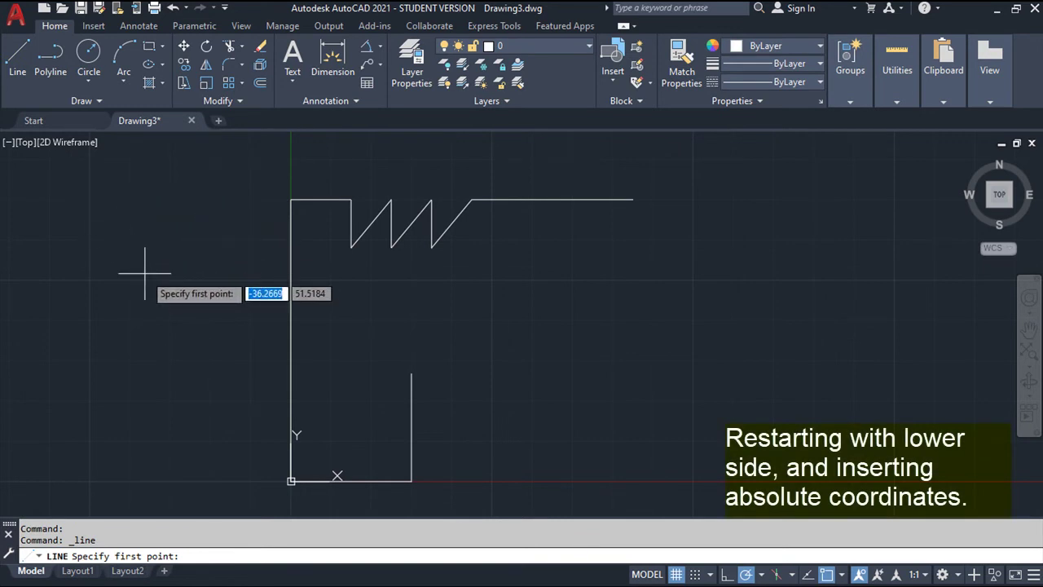
{"action": "key", "text": "Tab"}
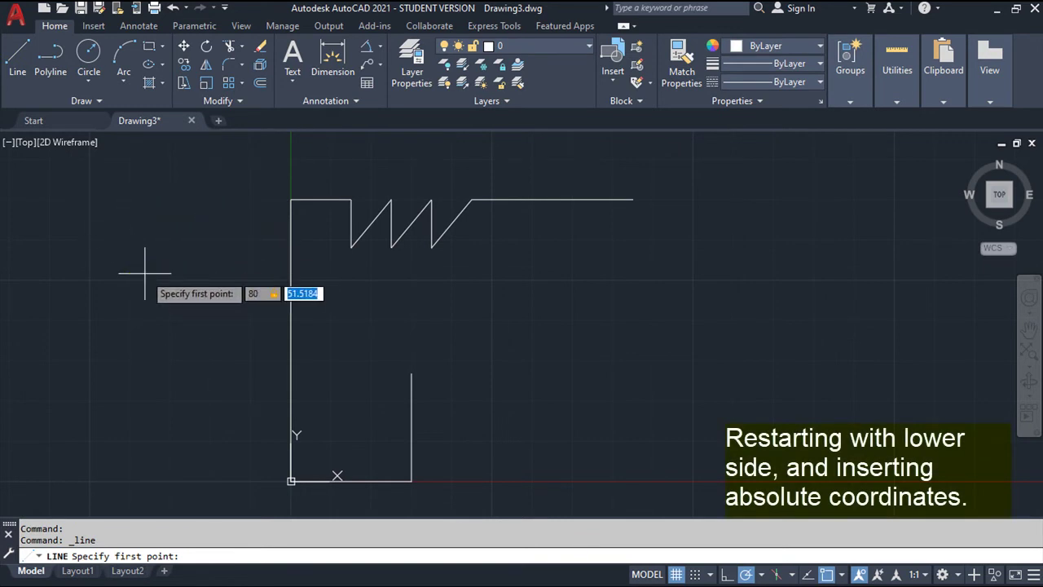
{"action": "type", "text": "0"}
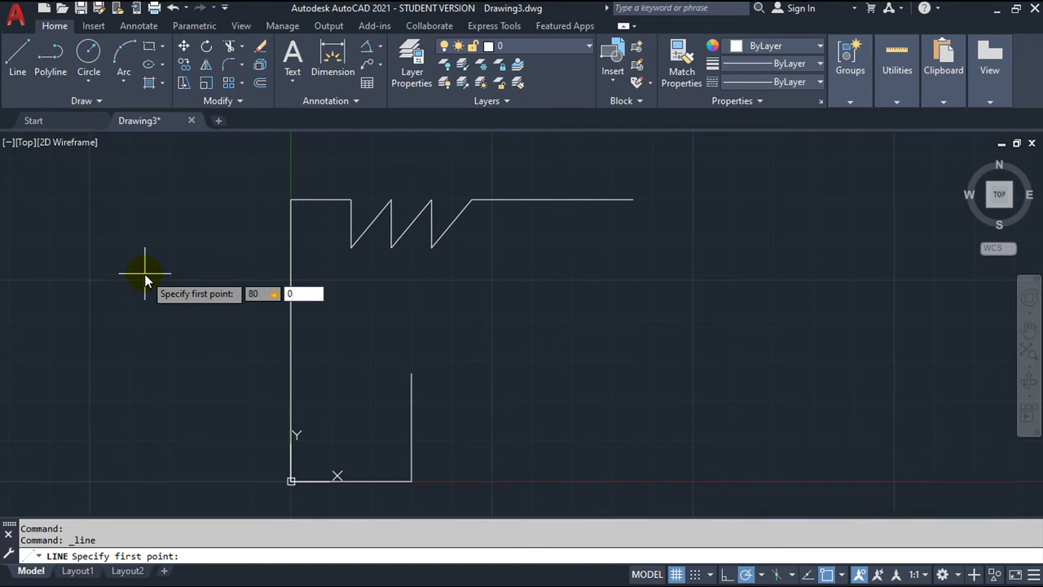
{"action": "key", "text": "Return"}
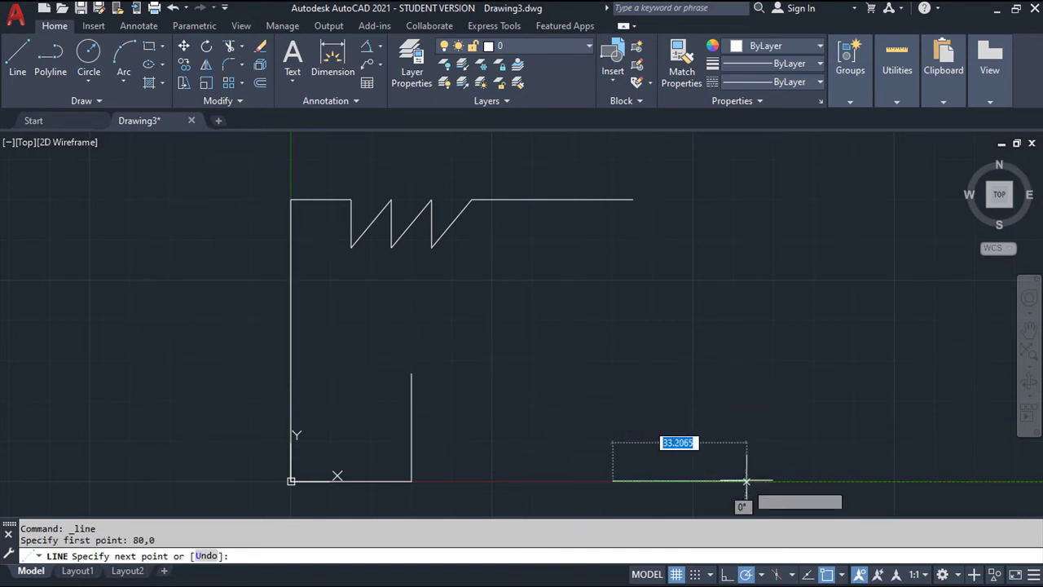
{"action": "middle_click_drag", "start_coordinate": [746, 480], "coordinate": [562, 422]}
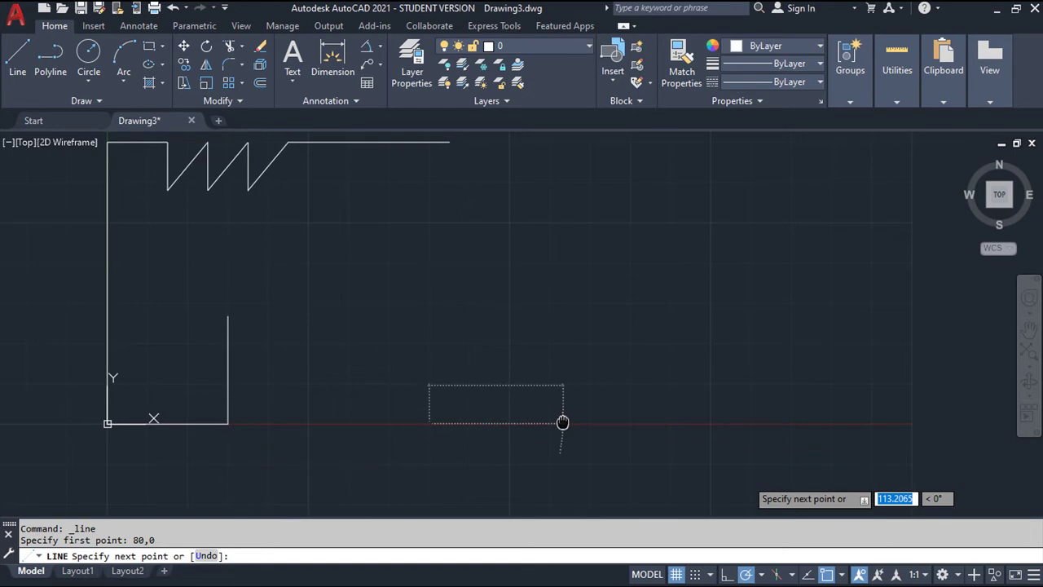
{"action": "type", "text": "60"}
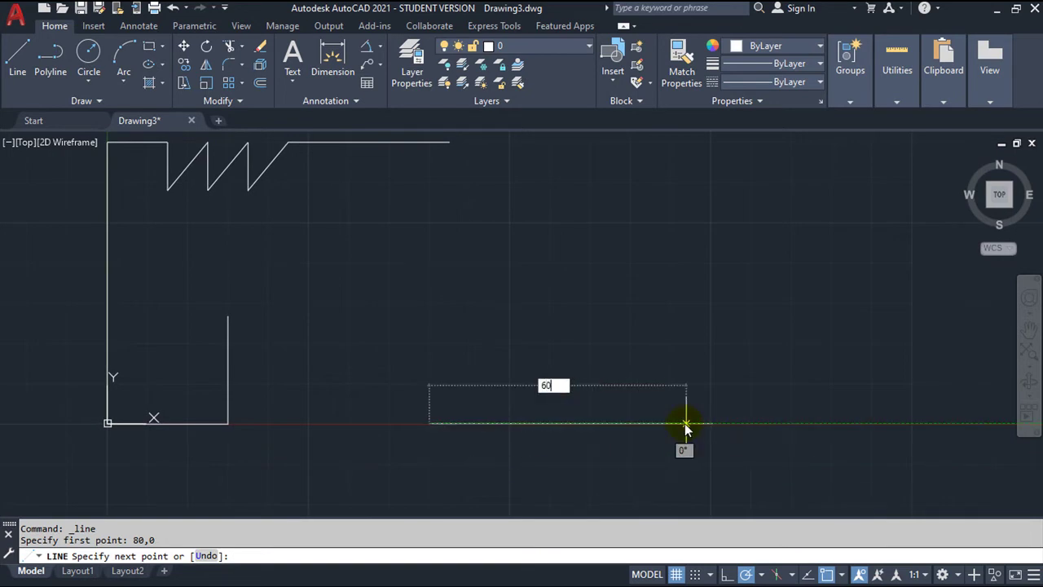
{"action": "key", "text": "Return"}
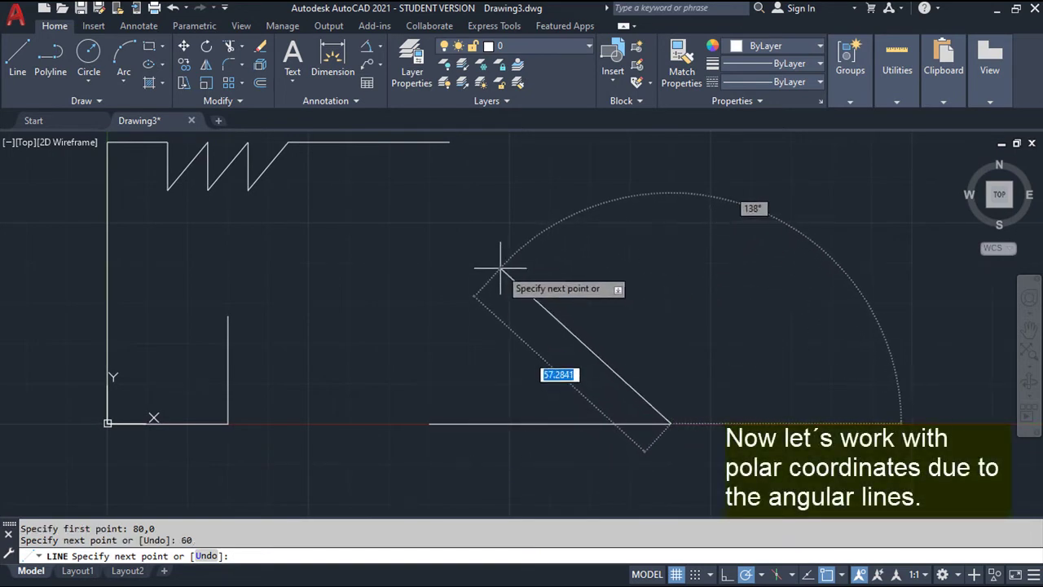
{"action": "type", "text": "@"}
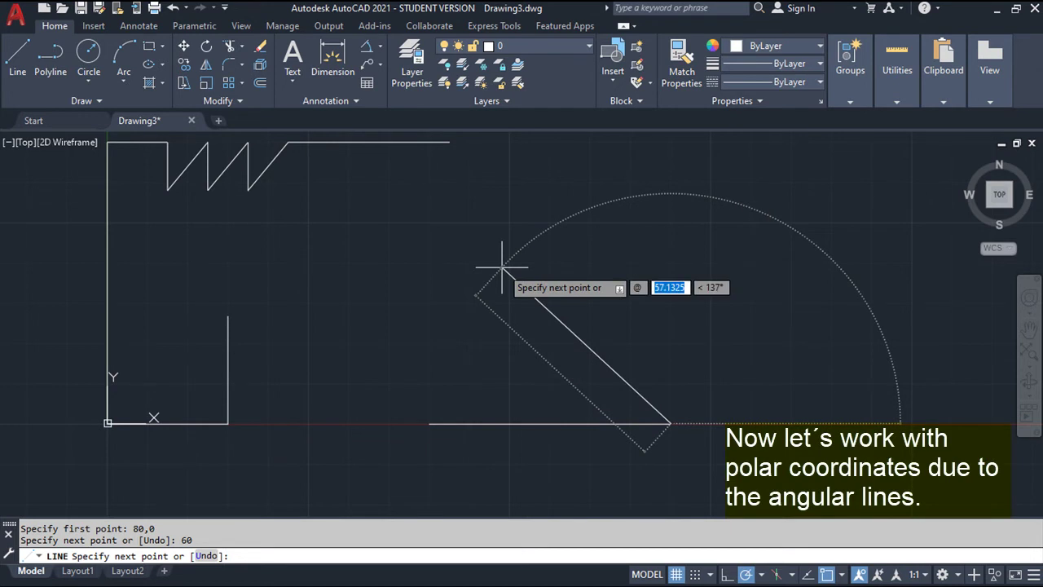
{"action": "type", "text": "145"}
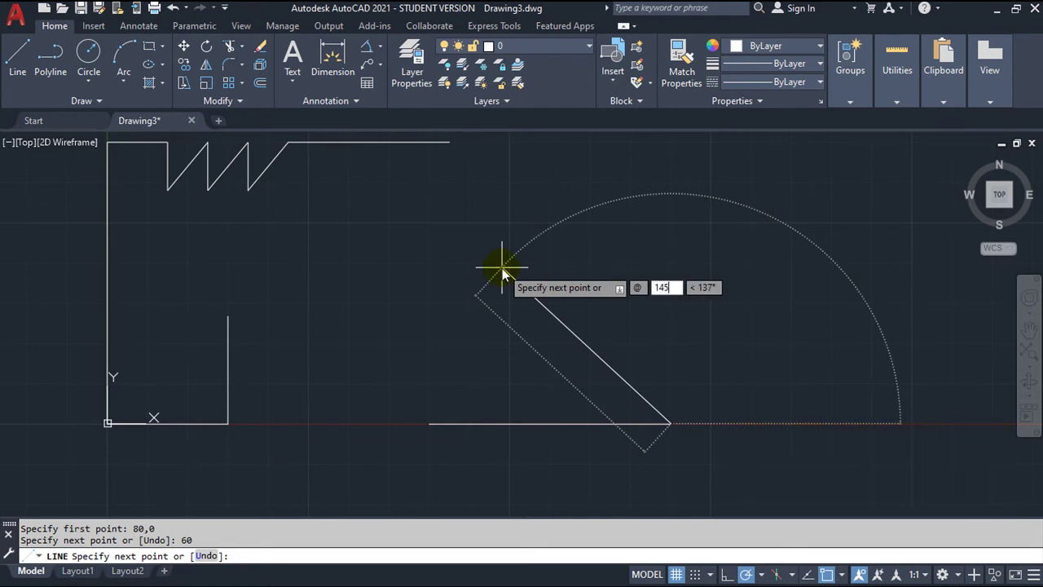
{"action": "key", "text": "Tab"}
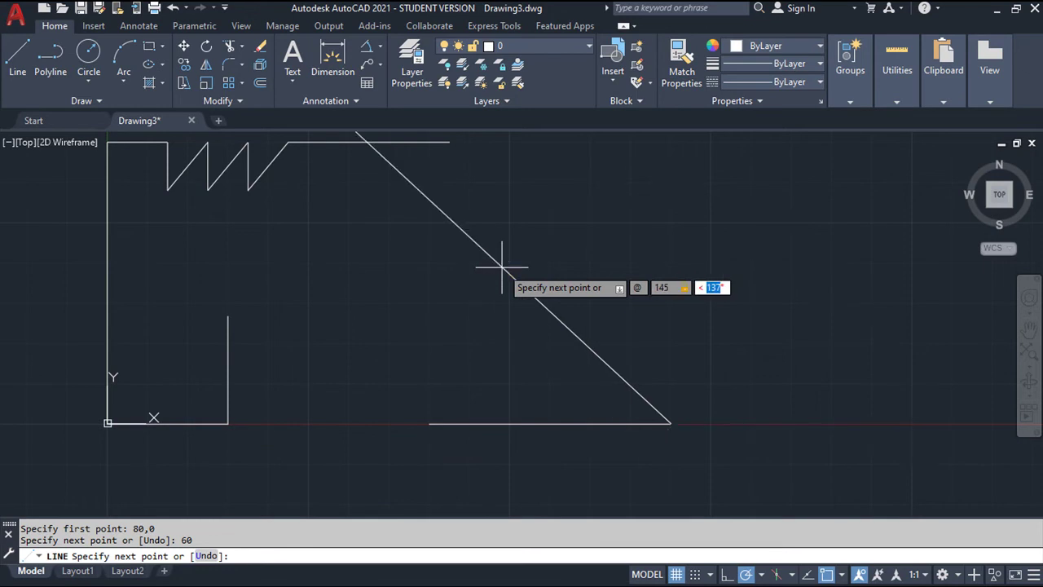
{"action": "type", "text": "80"}
{"action": "key", "text": "Return"}
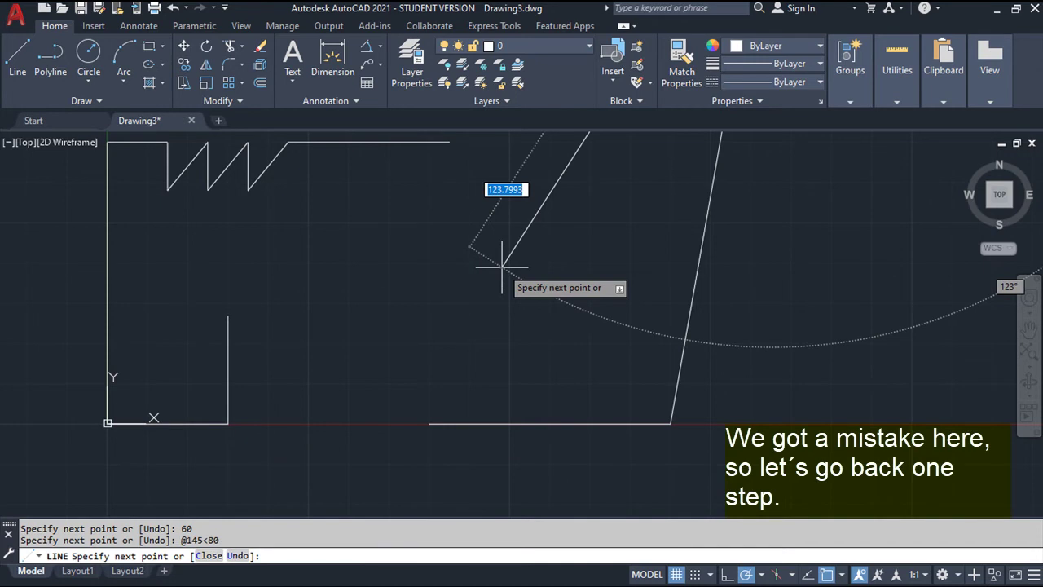
- Erase the mistaken steep 145-unit line
{"action": "key", "text": "Escape"}
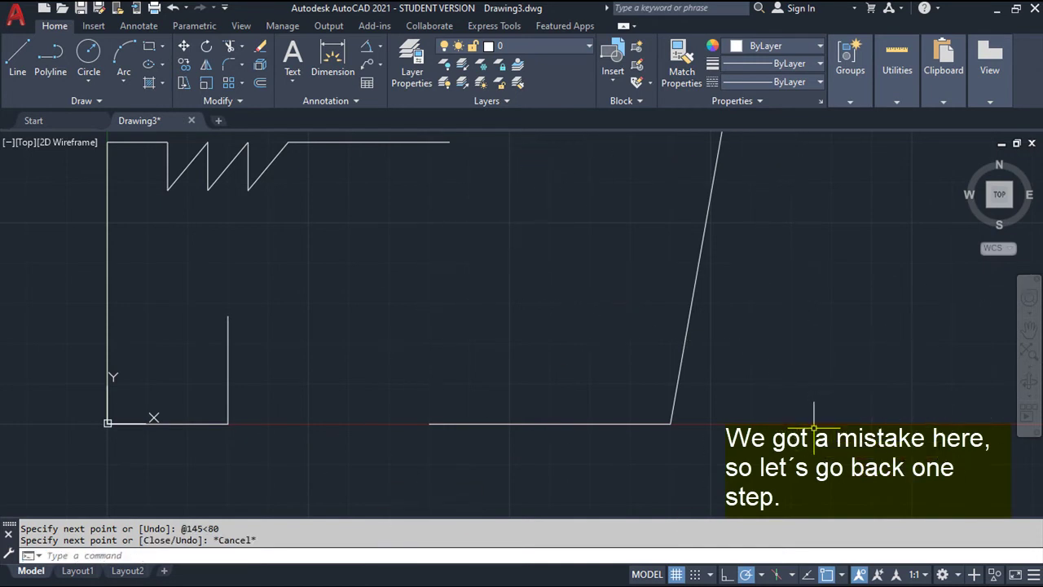
{"action": "type", "text": "erase"}
{"action": "key", "text": "Return"}
{"action": "left_click", "coordinate": [710, 364]}
{"action": "left_click", "coordinate": [660, 321]}
{"action": "key", "text": "Return"}
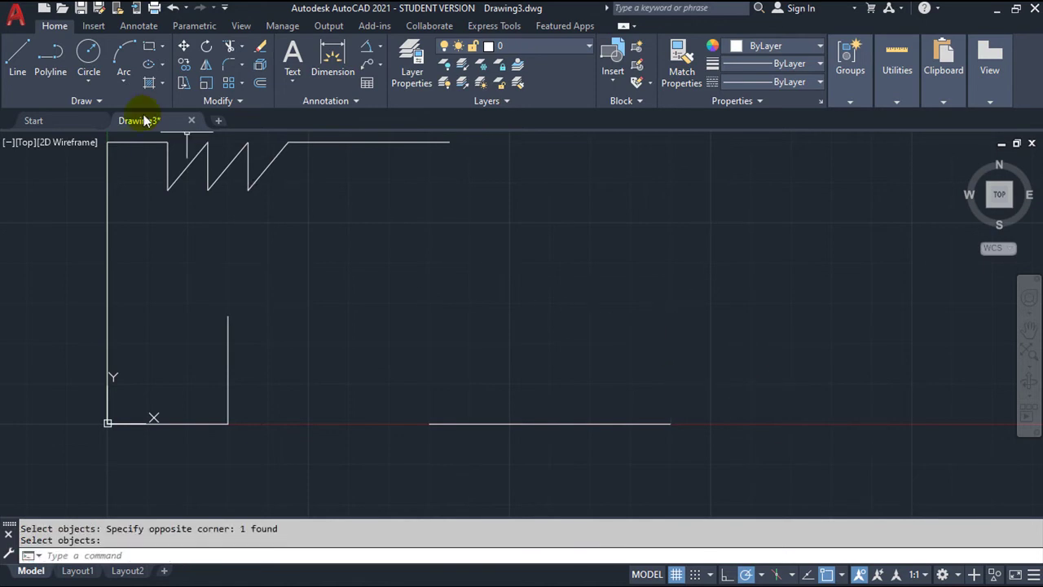
- Draw an 80-unit line at 125° from the base line's right end
{"action": "left_click", "coordinate": [17, 55]}
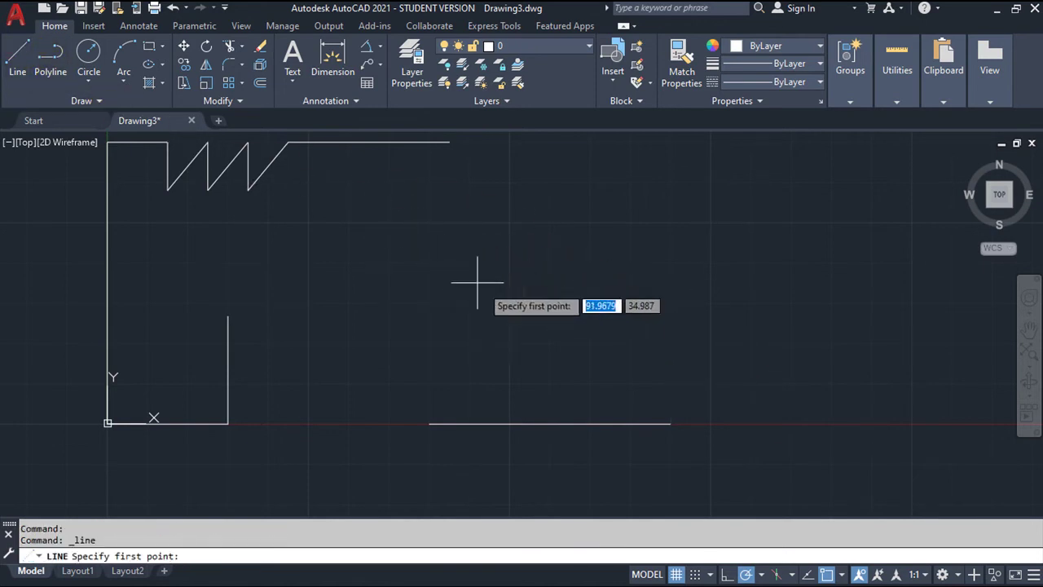
{"action": "left_click", "coordinate": [670, 422]}
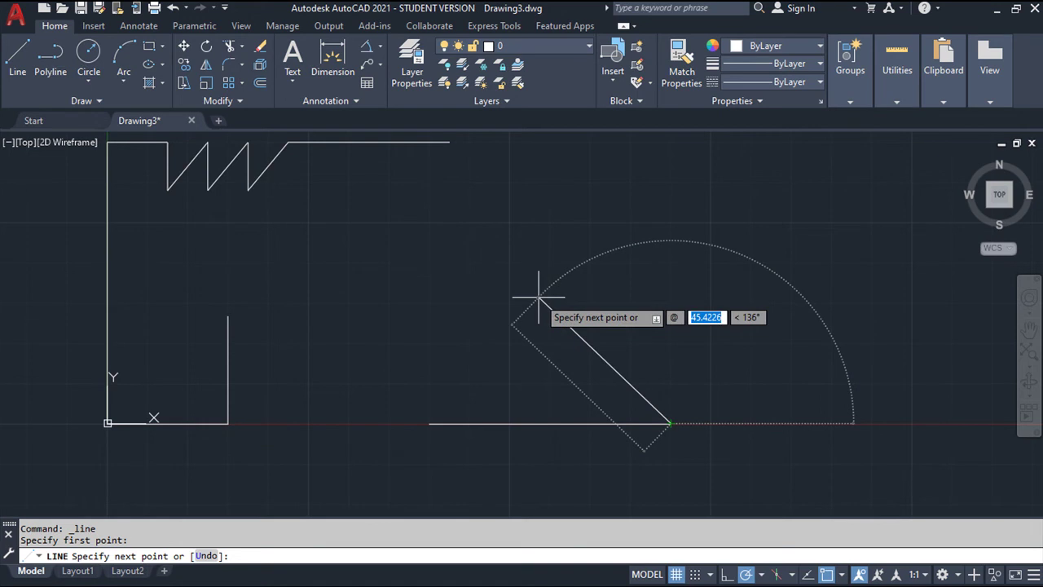
{"action": "key", "text": "Tab"}
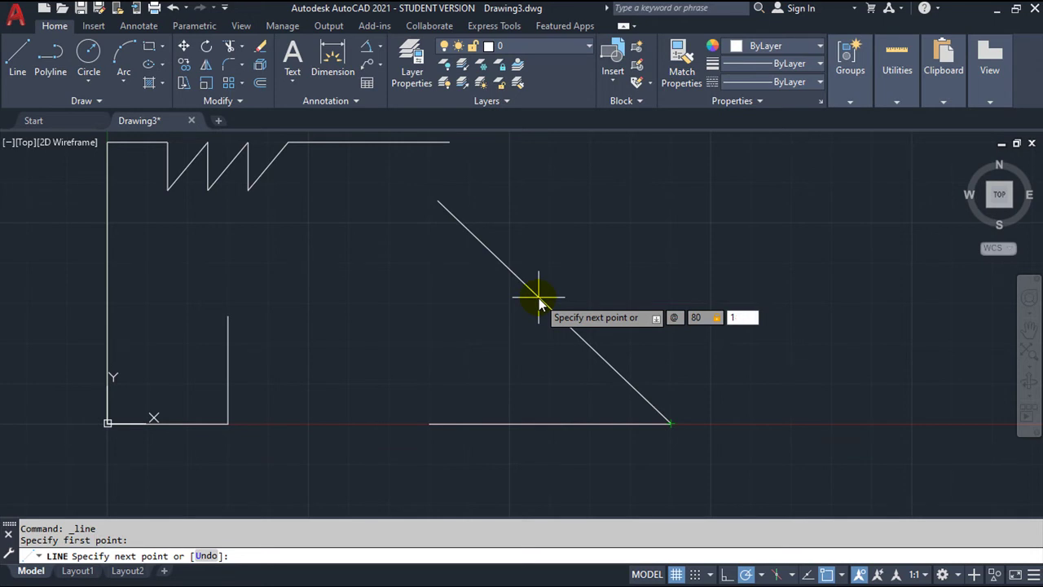
{"action": "type", "text": "25"}
{"action": "key", "text": "Return"}
{"action": "key", "text": "Return"}
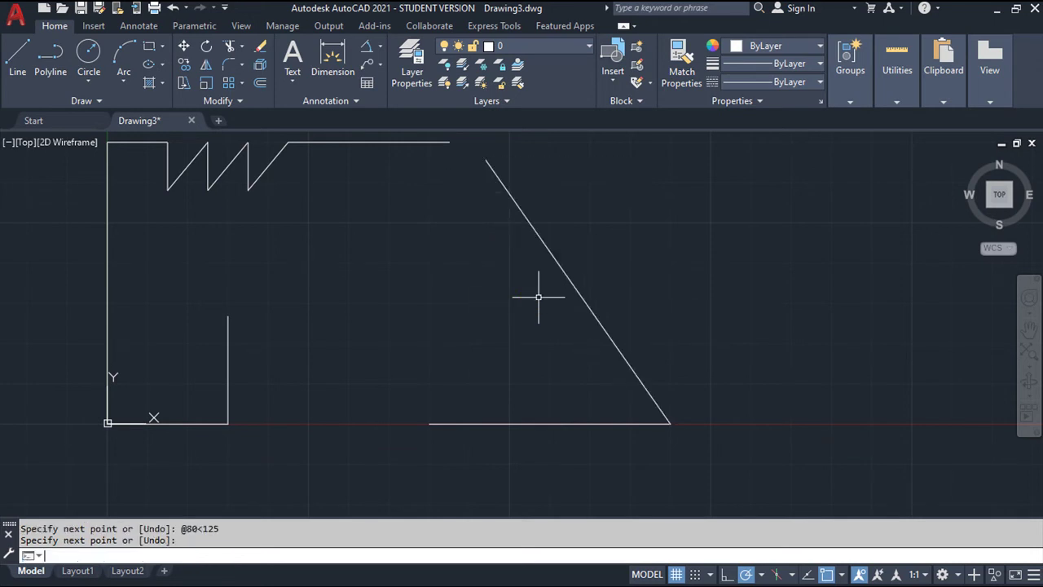
{"action": "key", "text": "Return"}
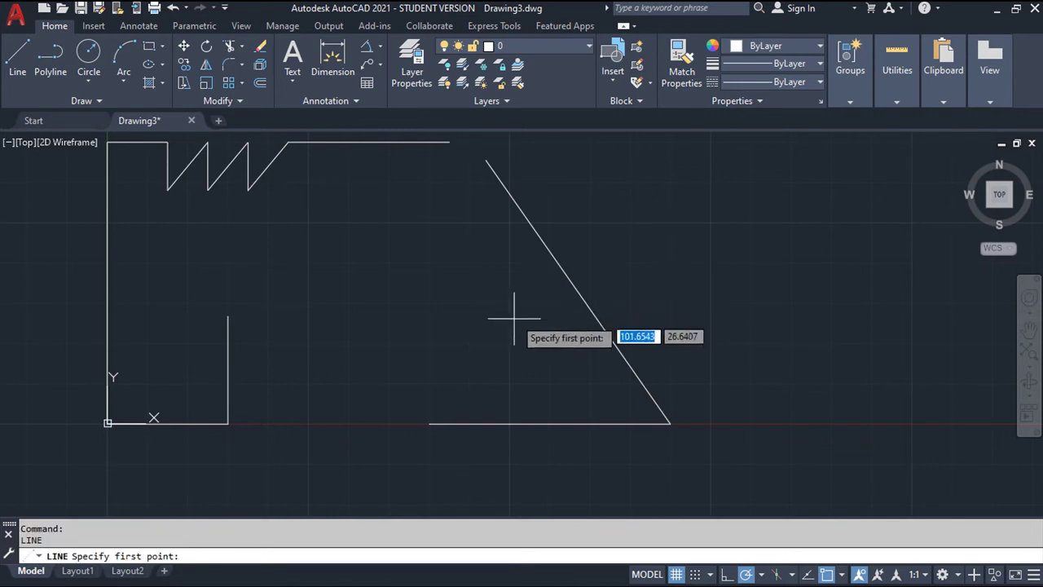
- Draw an 80-unit line at 145° from the lower segment's left end
{"action": "left_click", "coordinate": [429, 423]}
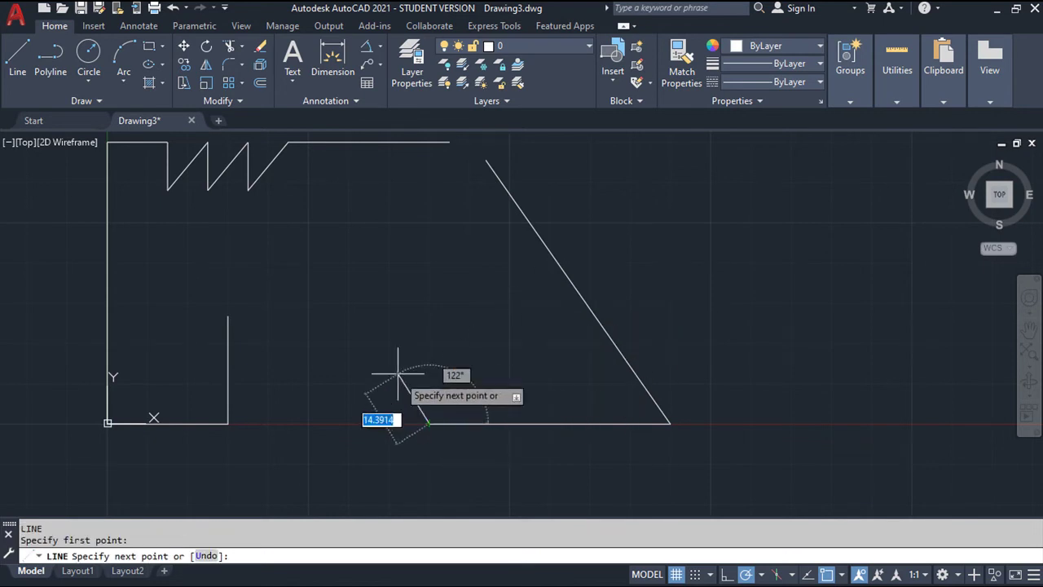
{"action": "type", "text": "@80"}
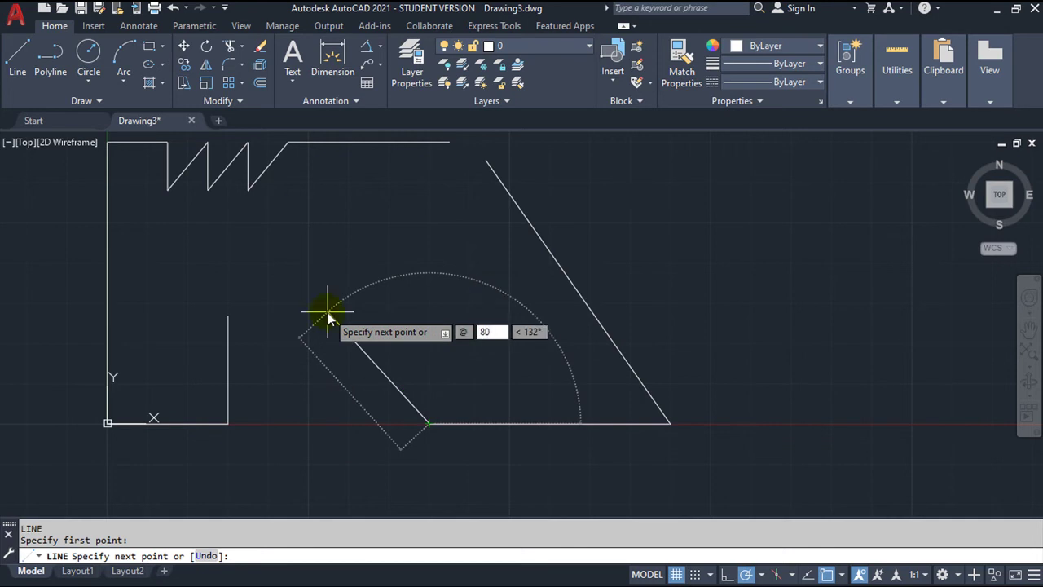
{"action": "key", "text": "Tab"}
{"action": "type", "text": "145"}
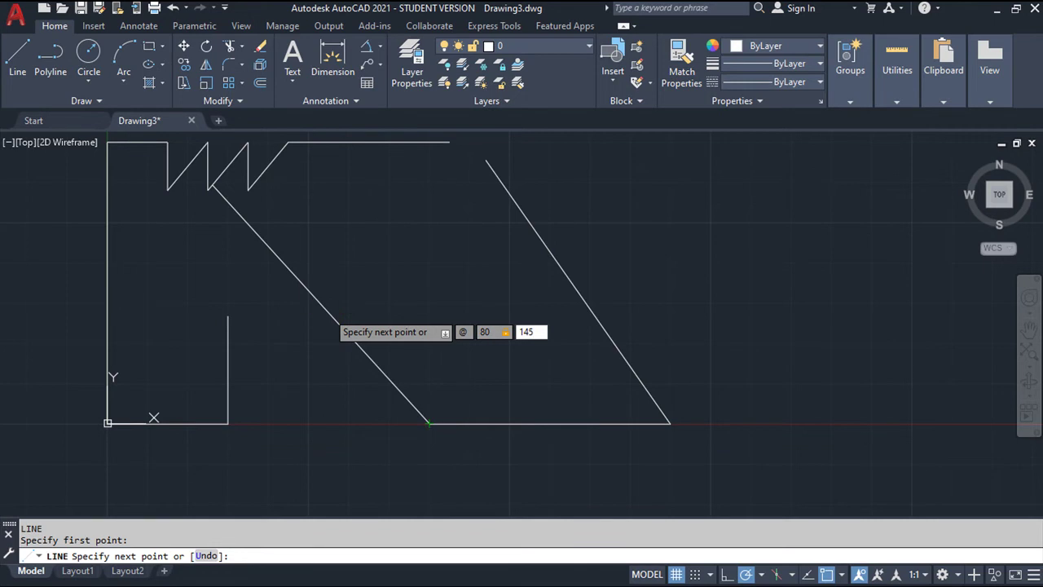
{"action": "type", "text": "45"}
{"action": "key", "text": "Return"}
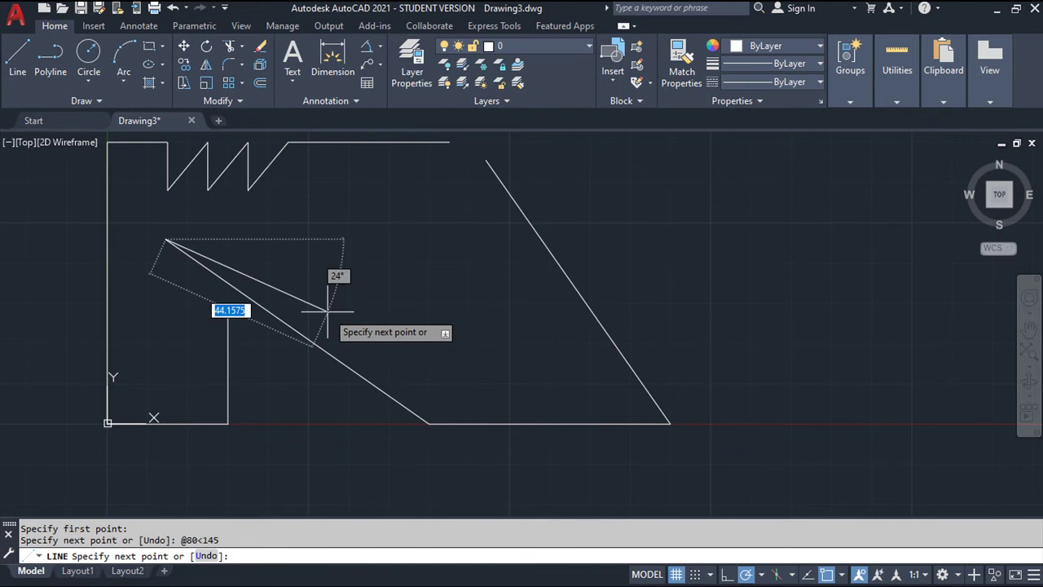
{"action": "key", "text": "Return"}
{"action": "middle_click_drag", "start_coordinate": [390, 306], "coordinate": [515, 344]}
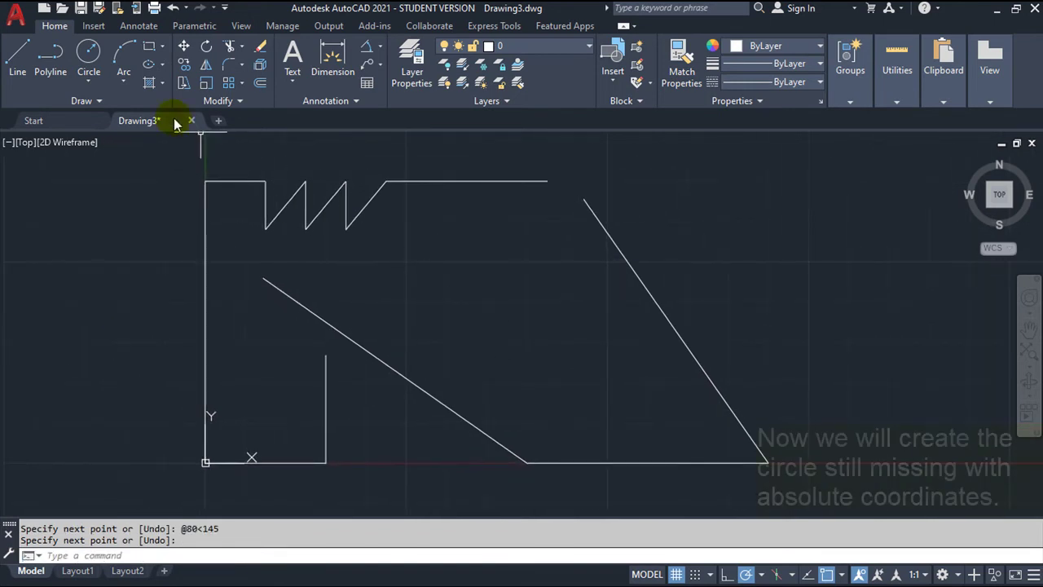
- Draw a radius-20 circle centred at 85,50
{"action": "left_click", "coordinate": [87, 55]}
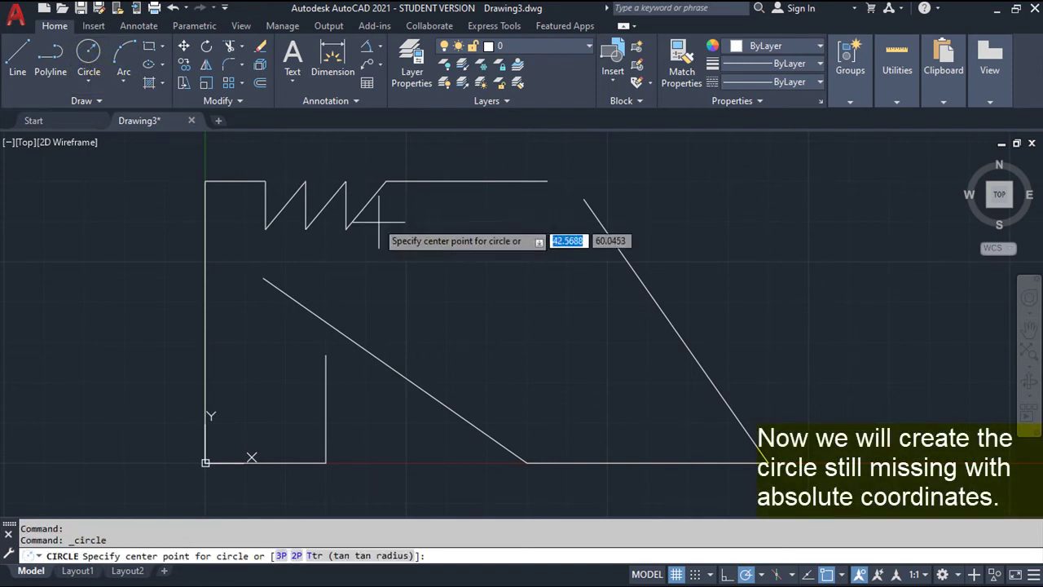
{"action": "key", "text": "Tab"}
{"action": "key", "text": "Return"}
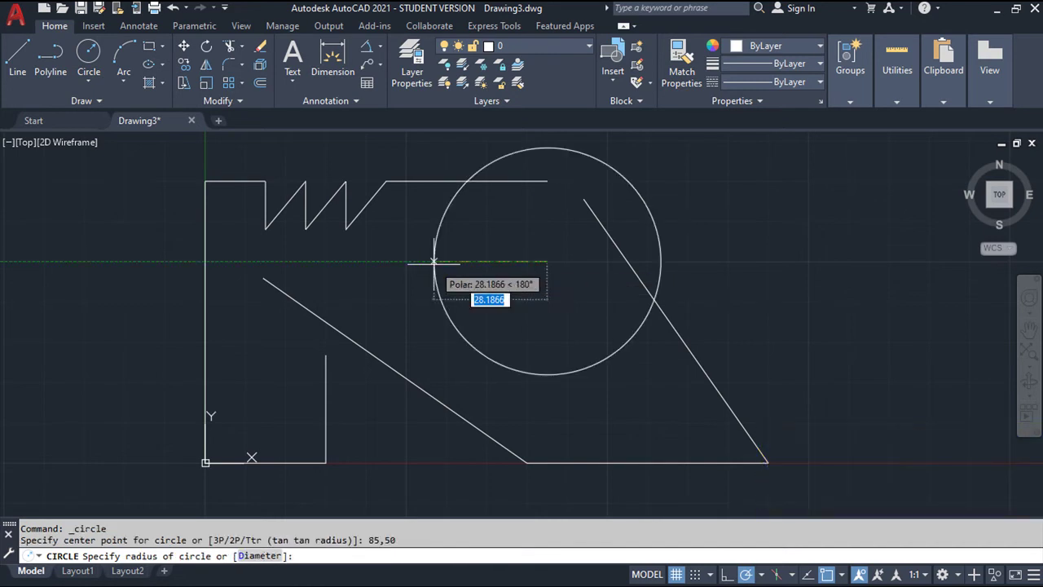
{"action": "type", "text": "20"}
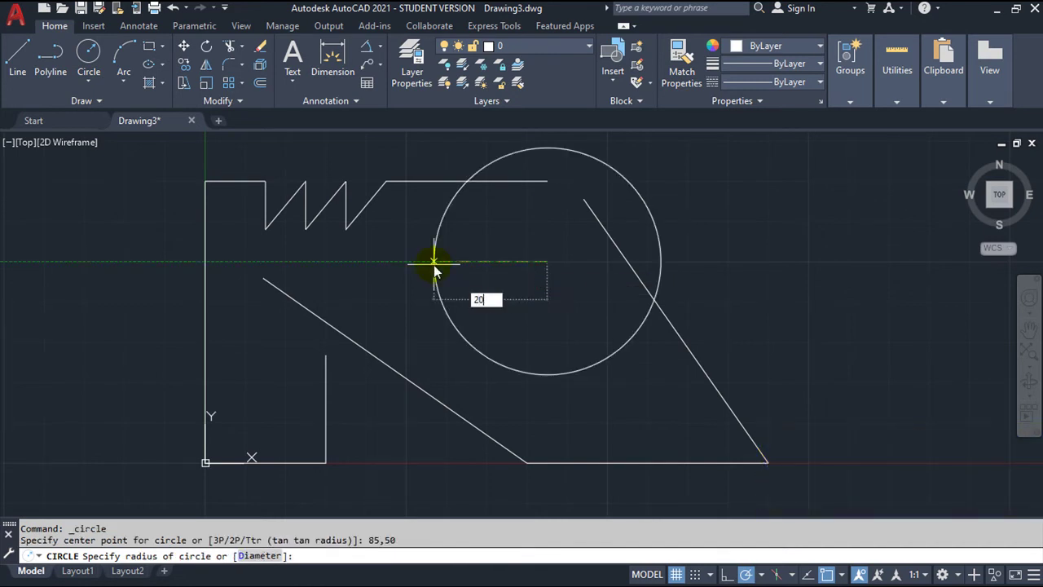
{"action": "key", "text": "Return"}
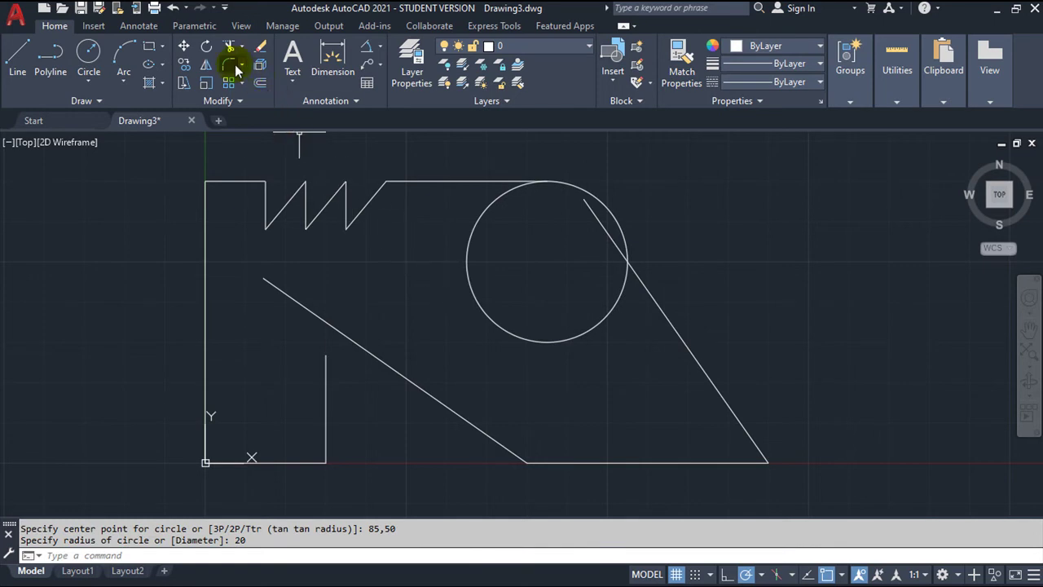
- Round the origin corner with a trimmed radius-10 fillet
{"action": "left_click", "coordinate": [229, 67]}
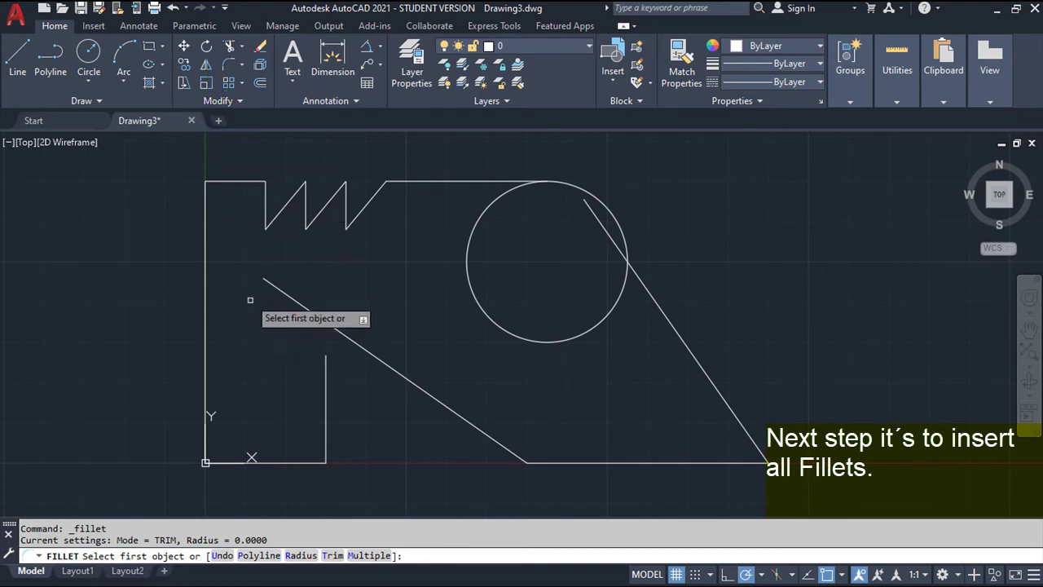
{"action": "right_click", "coordinate": [270, 352]}
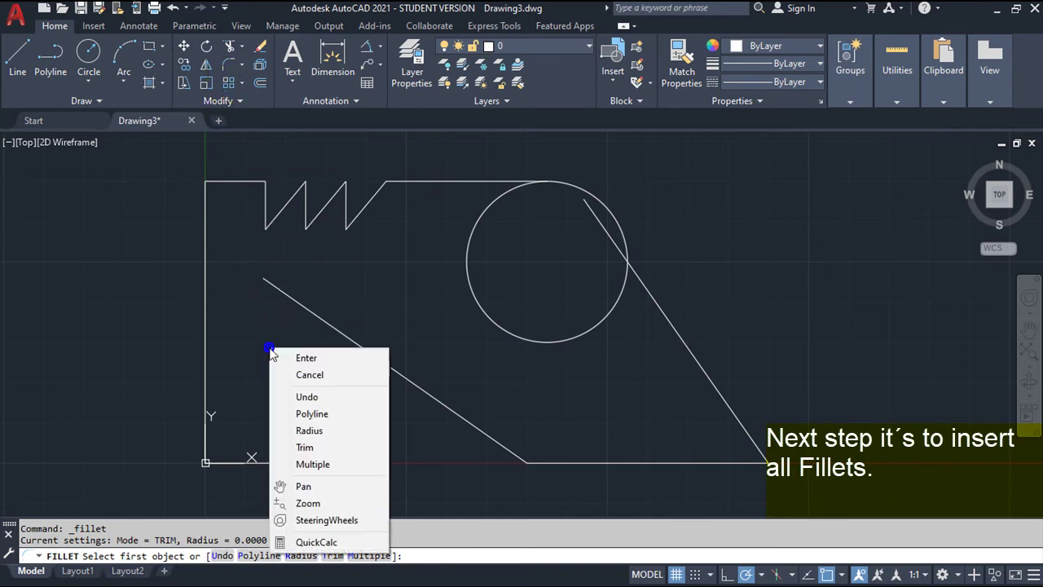
{"action": "left_click", "coordinate": [313, 447]}
{"action": "left_click", "coordinate": [349, 486]}
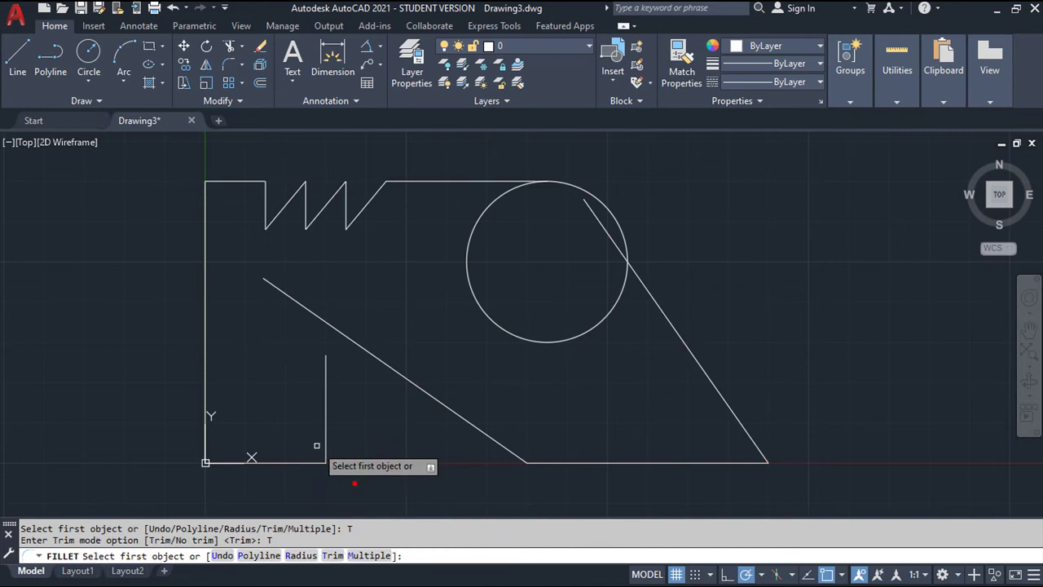
{"action": "right_click", "coordinate": [271, 393]}
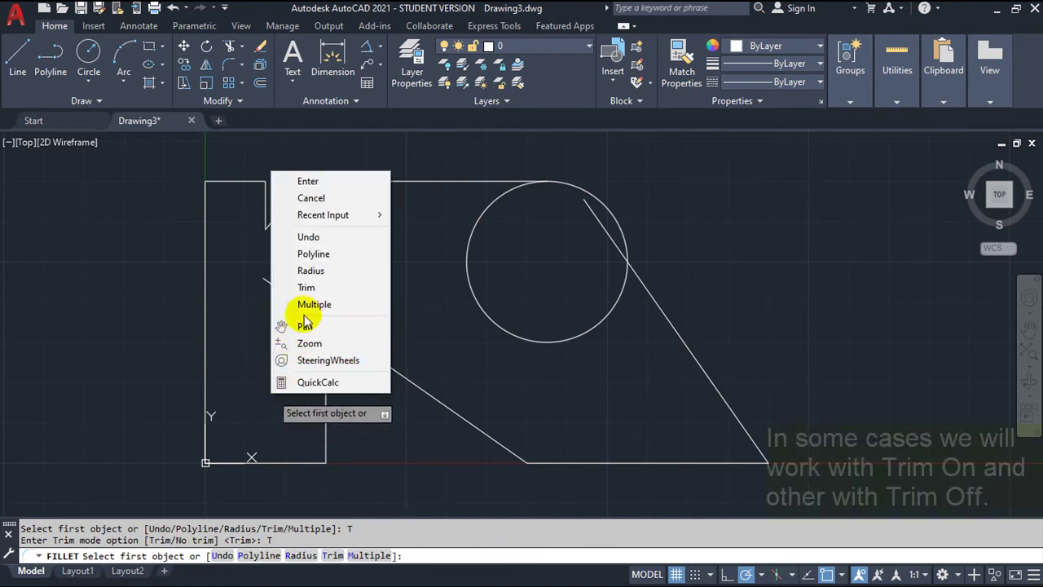
{"action": "left_click", "coordinate": [317, 267]}
{"action": "type", "text": "10"}
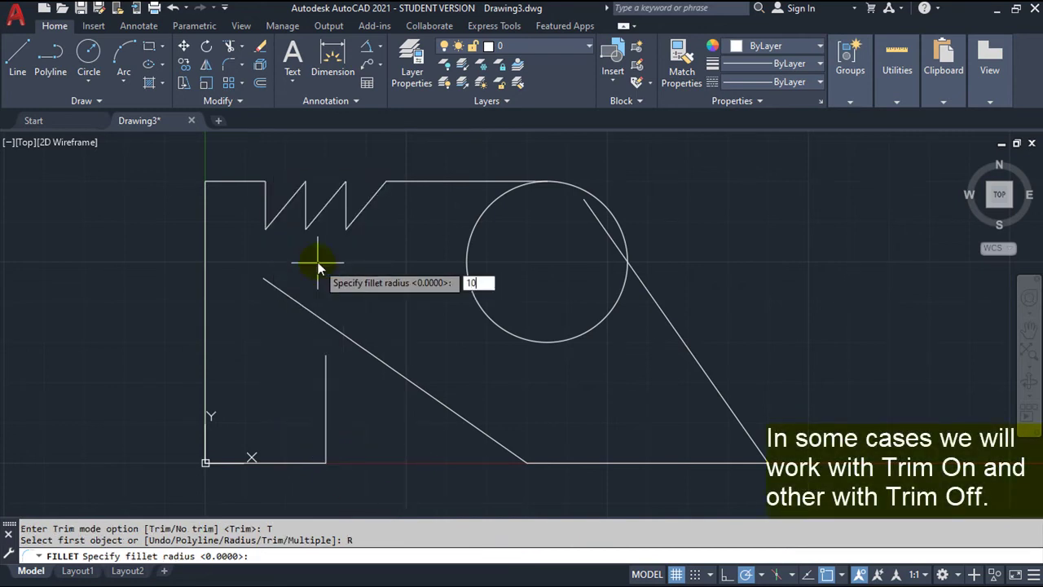
{"action": "key", "text": "Return"}
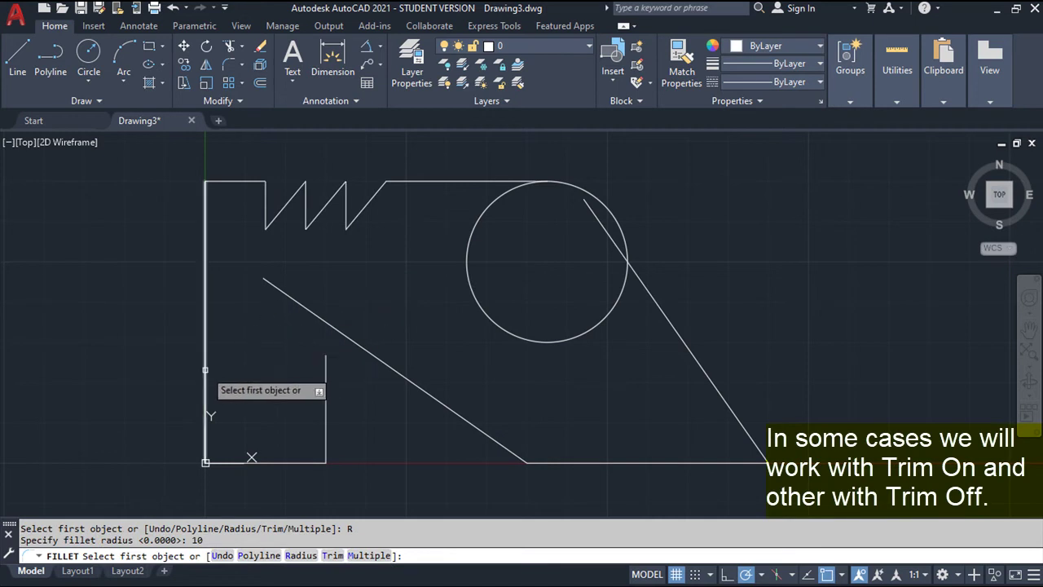
{"action": "left_click", "coordinate": [204, 371]}
{"action": "left_click", "coordinate": [253, 462]}
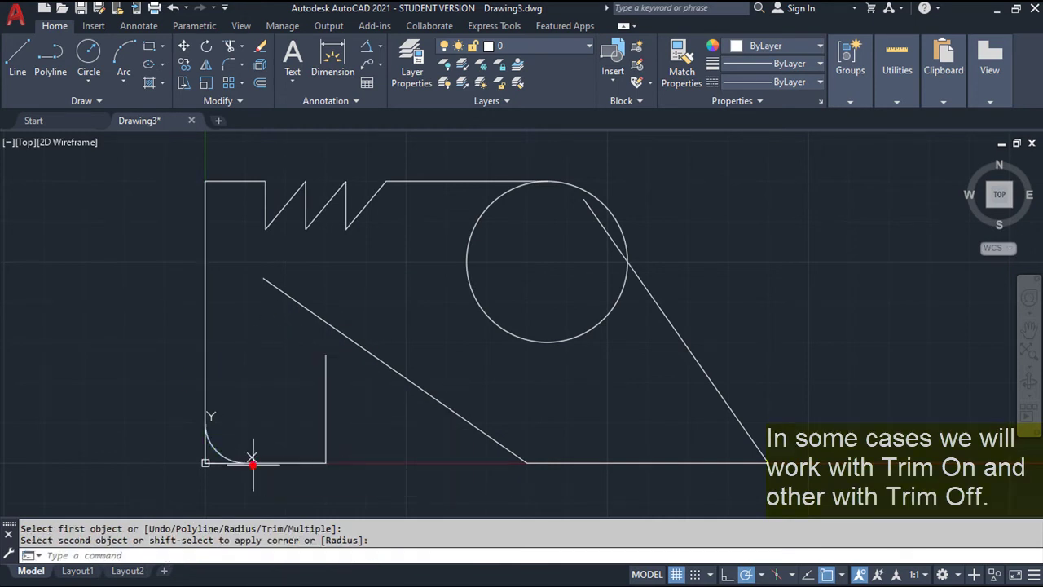
- Fillet the bottom line and short upright with radius 5
{"action": "key", "text": "Return"}
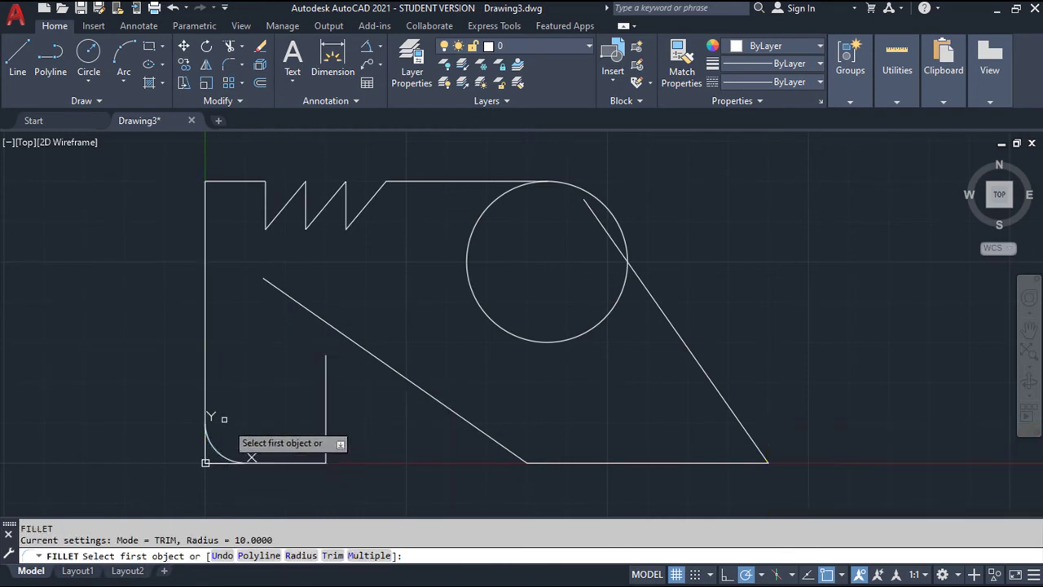
{"action": "right_click", "coordinate": [222, 408]}
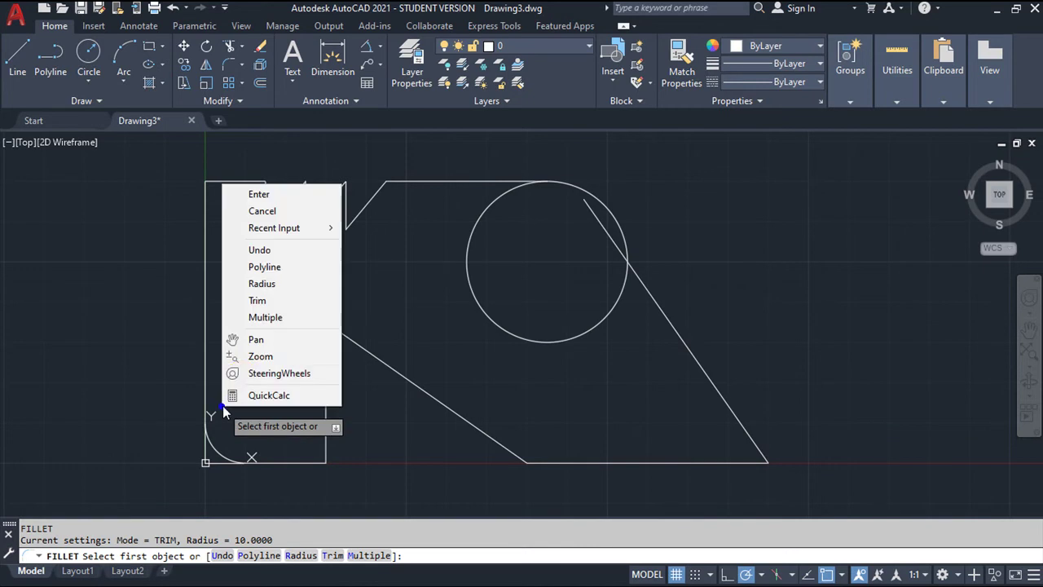
{"action": "left_click", "coordinate": [268, 283]}
{"action": "type", "text": "5"}
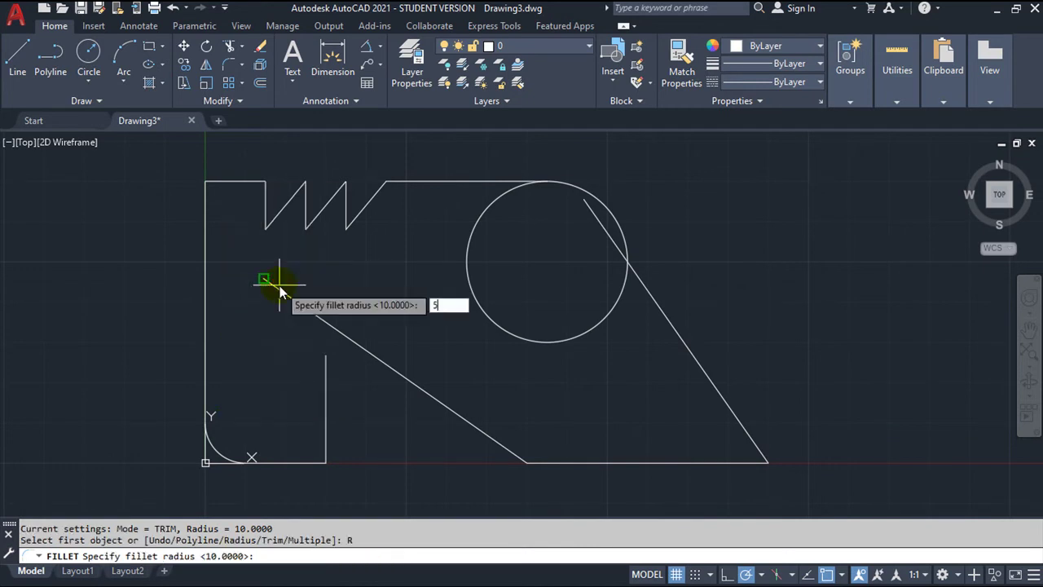
{"action": "key", "text": "Return"}
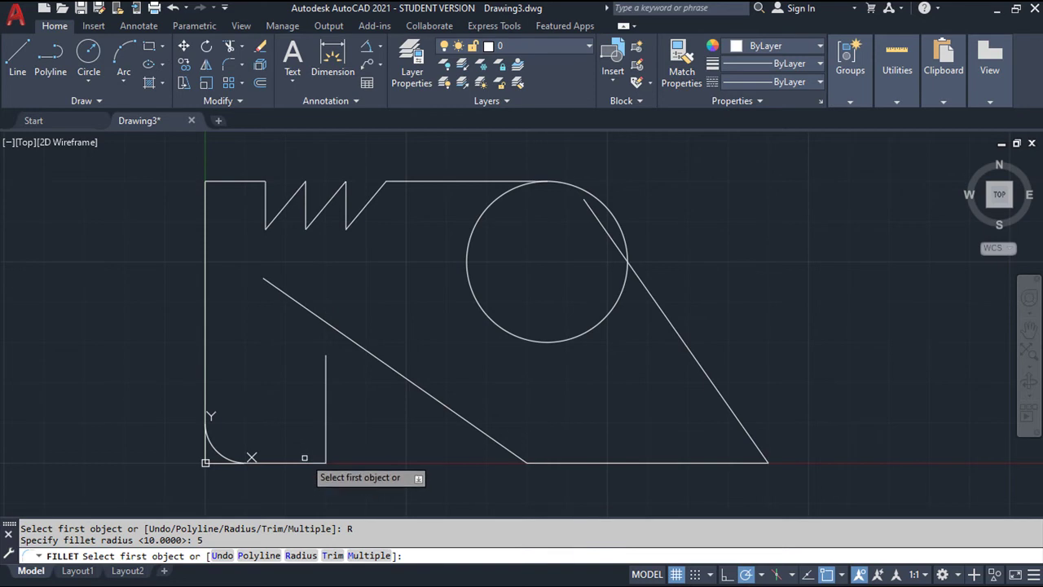
{"action": "left_click", "coordinate": [303, 462]}
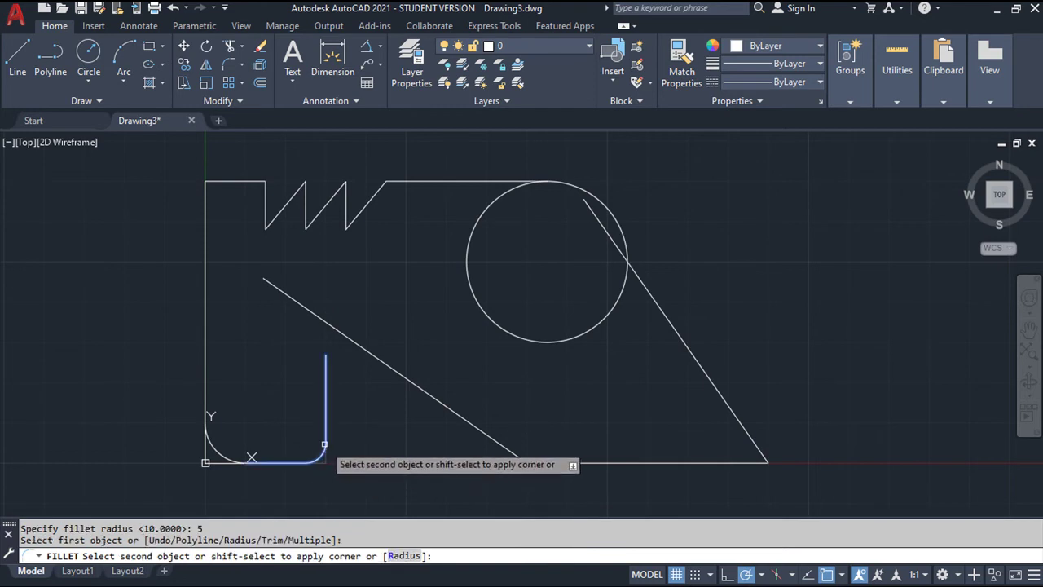
{"action": "left_click", "coordinate": [325, 444]}
{"action": "key", "text": "Return"}
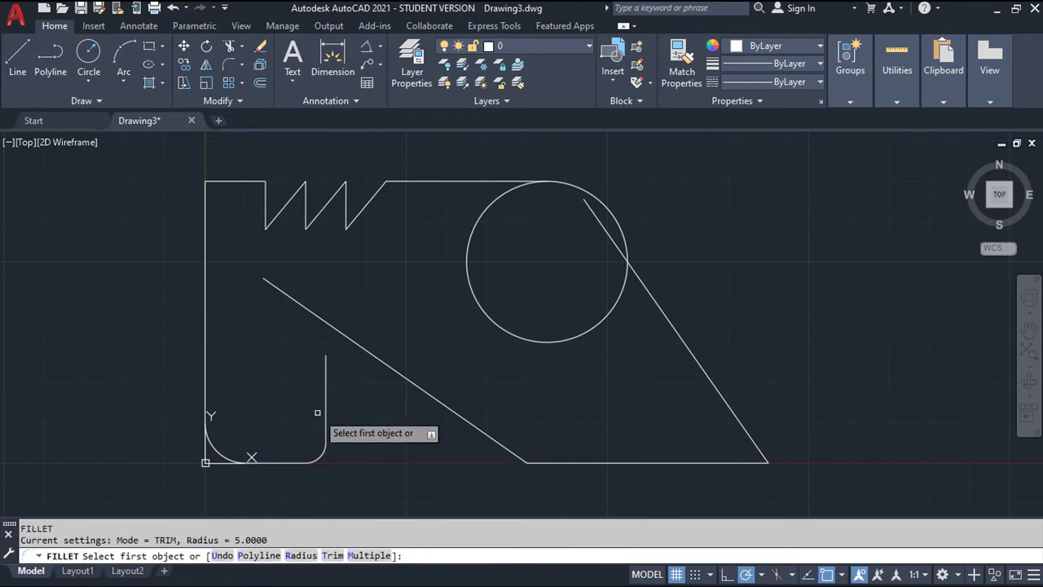
- Blend the short upright into the long diagonal with a radius-12 fillet
{"action": "right_click", "coordinate": [279, 368]}
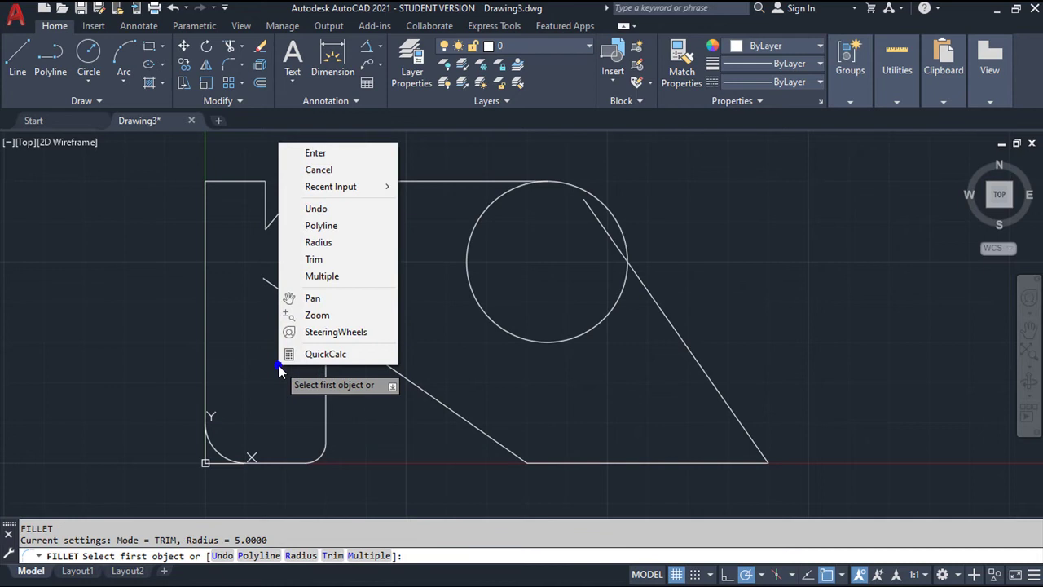
{"action": "left_click", "coordinate": [331, 242]}
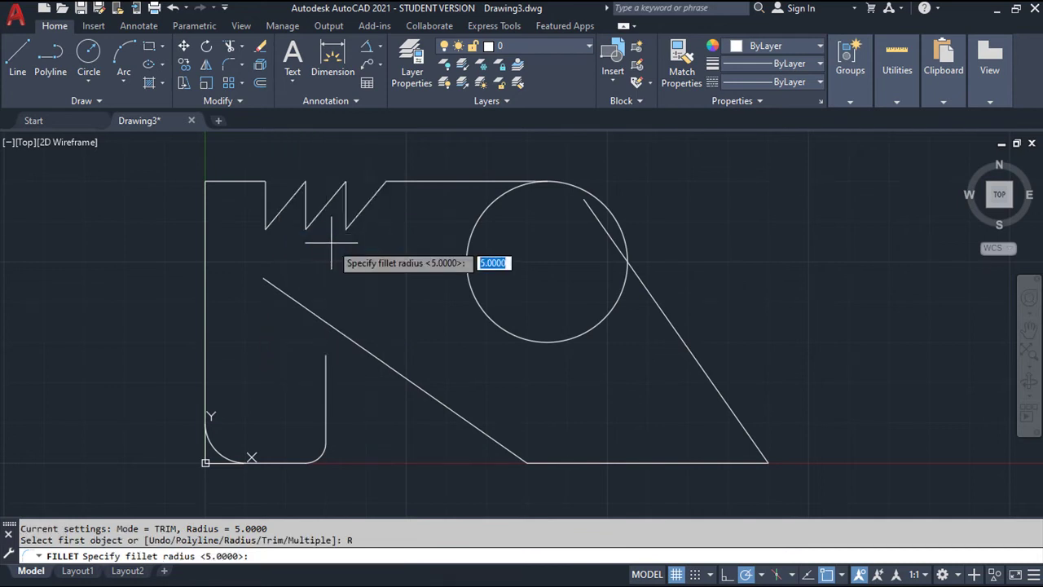
{"action": "type", "text": "12"}
{"action": "key", "text": "Return"}
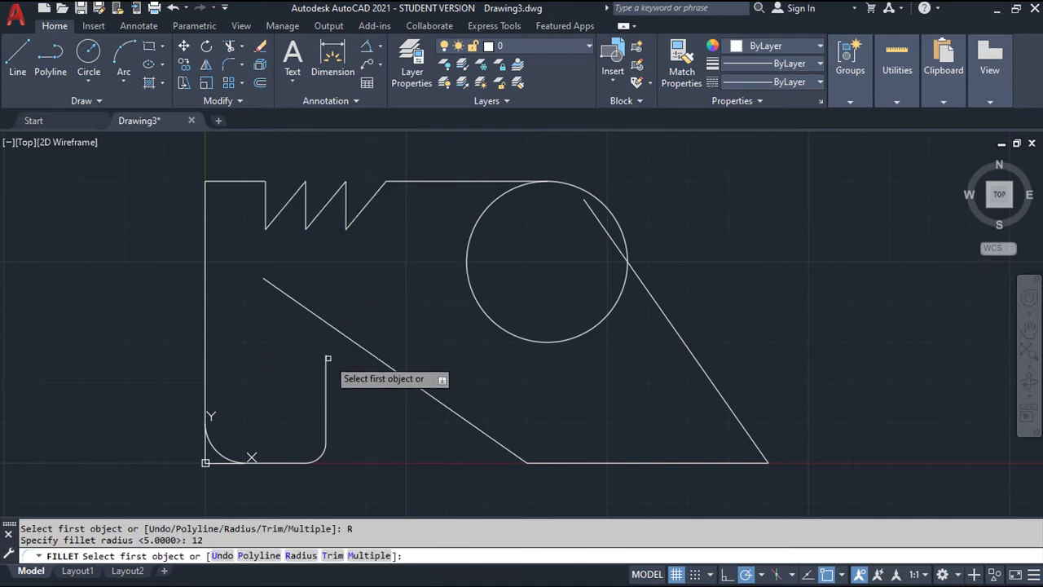
{"action": "left_click", "coordinate": [326, 360]}
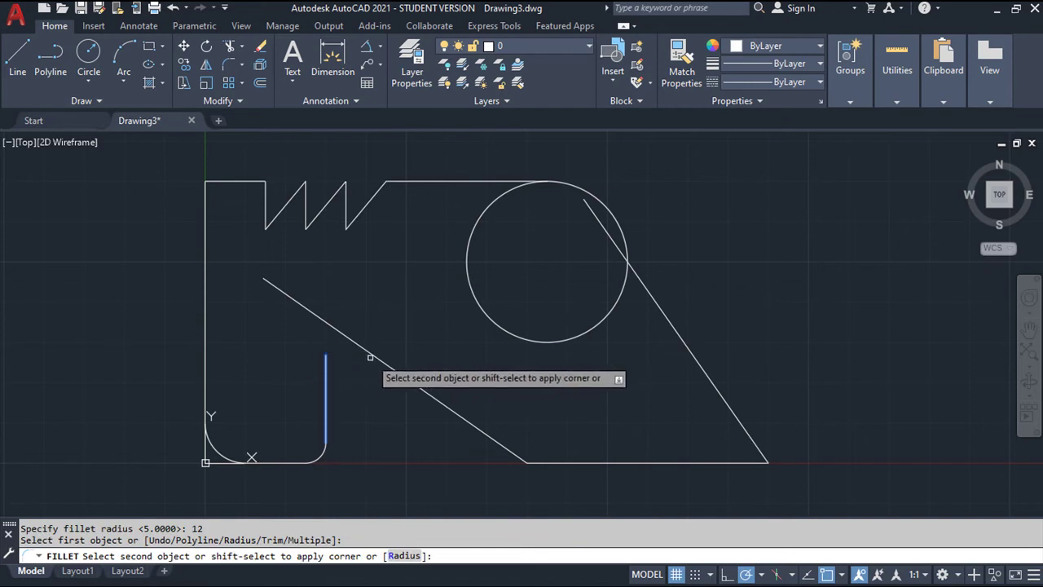
{"action": "left_click", "coordinate": [377, 358]}
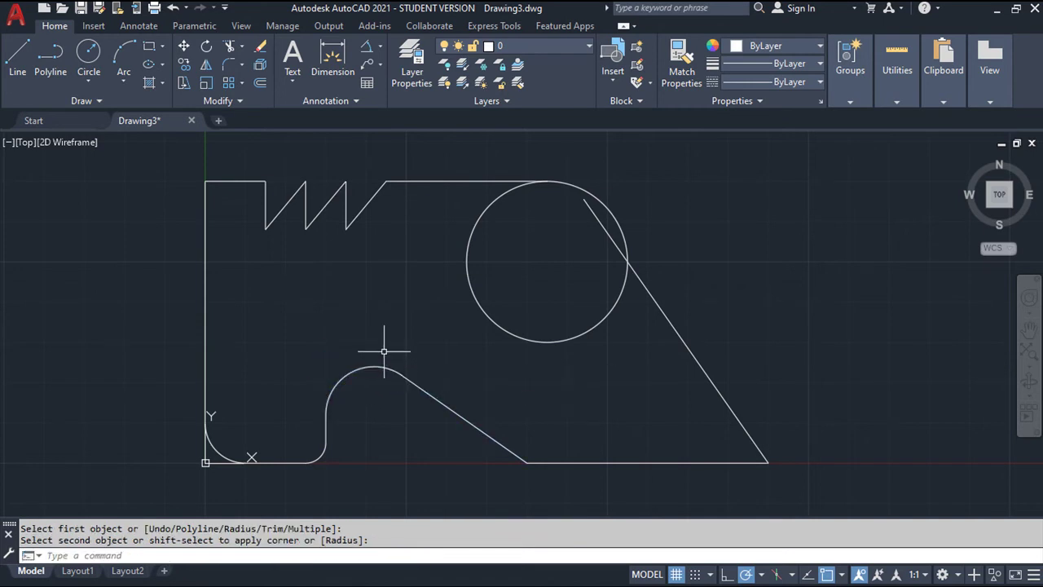
- Round the profile's top-left corner with a radius-6 fillet
{"action": "key", "text": "Return"}
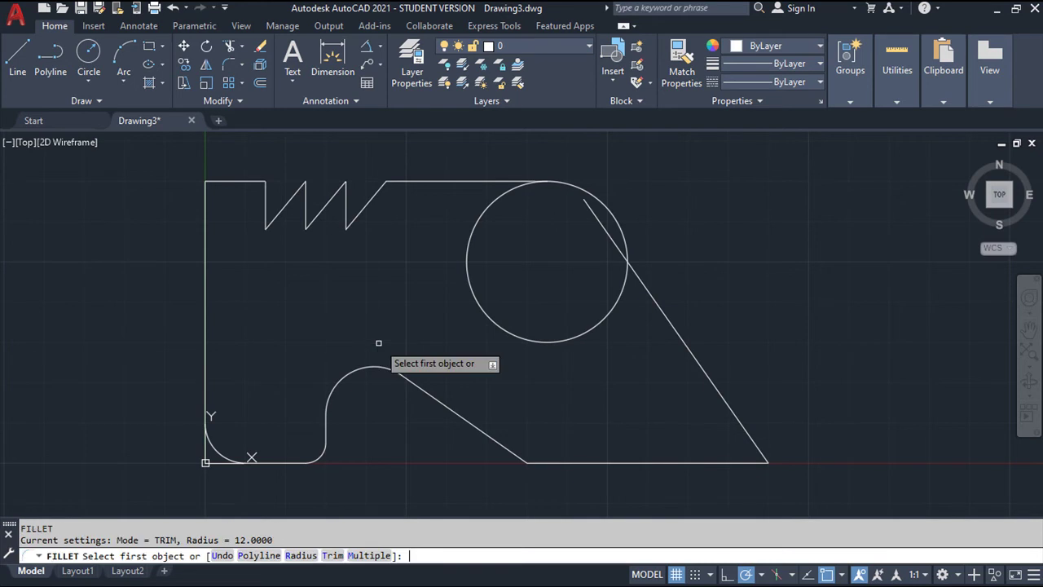
{"action": "middle_click_drag", "start_coordinate": [378, 342], "coordinate": [291, 284]}
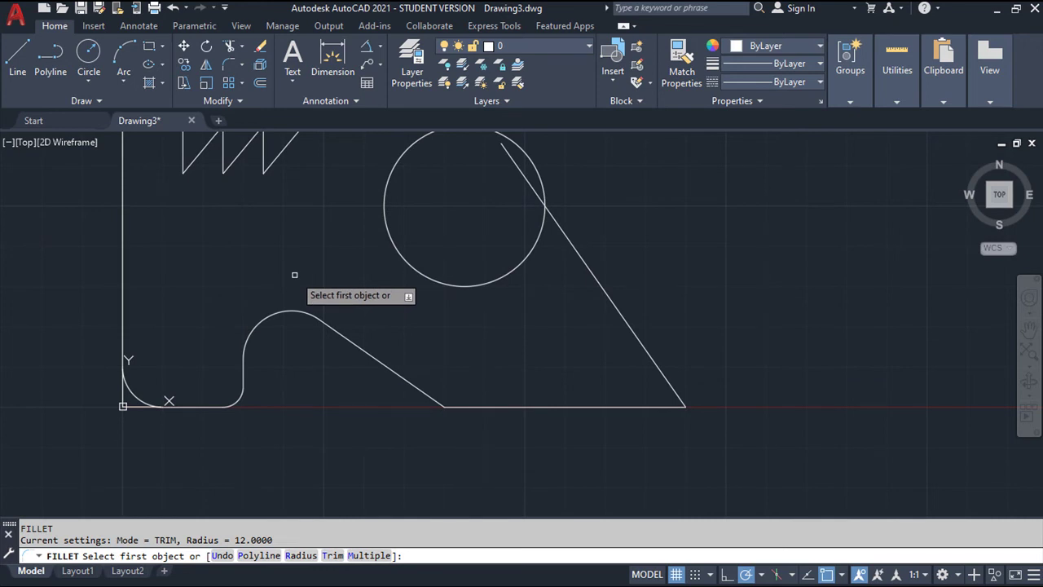
{"action": "middle_click_drag", "start_coordinate": [309, 279], "coordinate": [399, 360]}
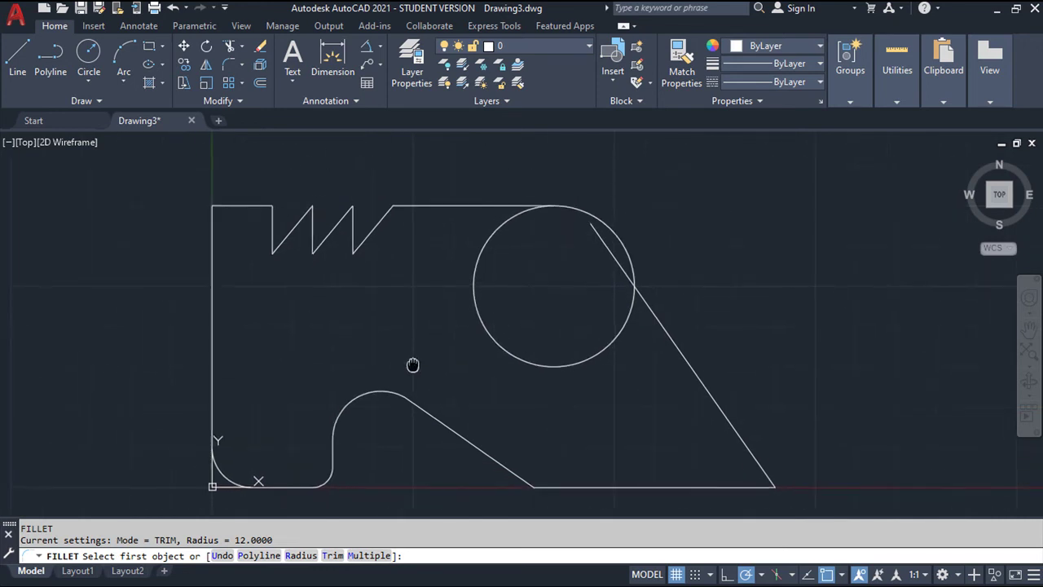
{"action": "right_click", "coordinate": [308, 343]}
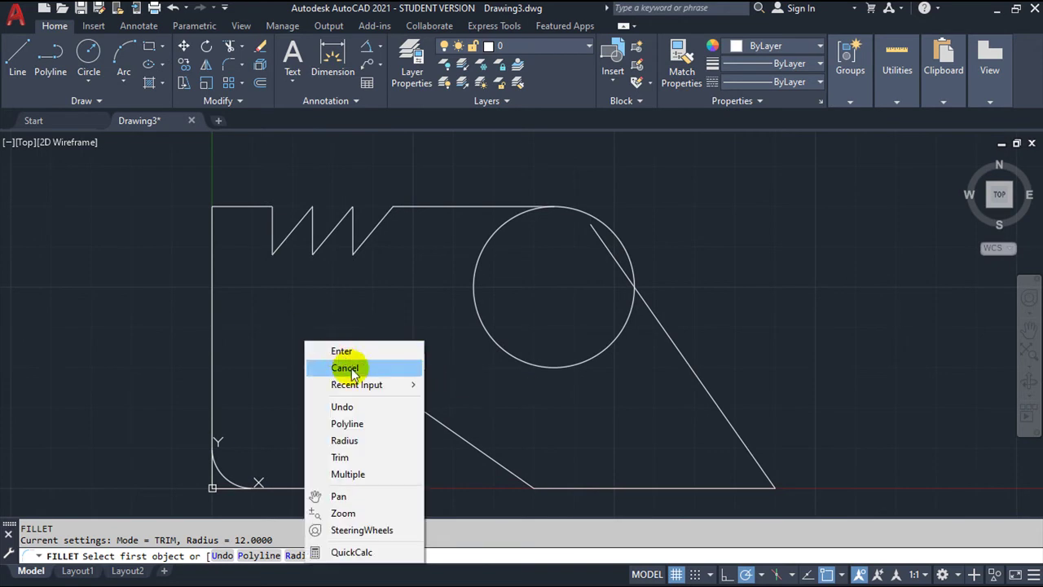
{"action": "left_click", "coordinate": [365, 442]}
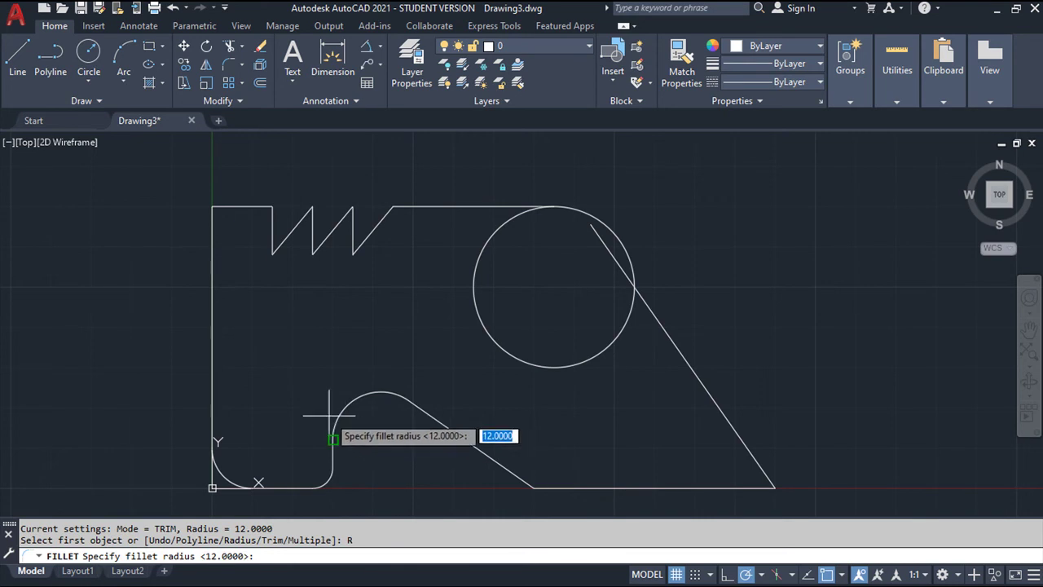
{"action": "type", "text": "6"}
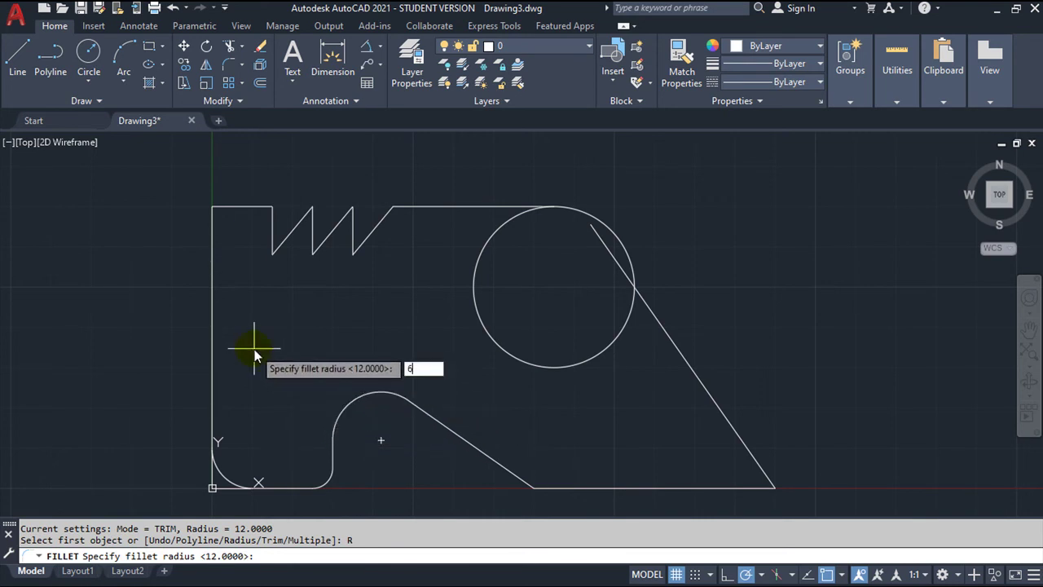
{"action": "key", "text": "Return"}
{"action": "left_click", "coordinate": [211, 239]}
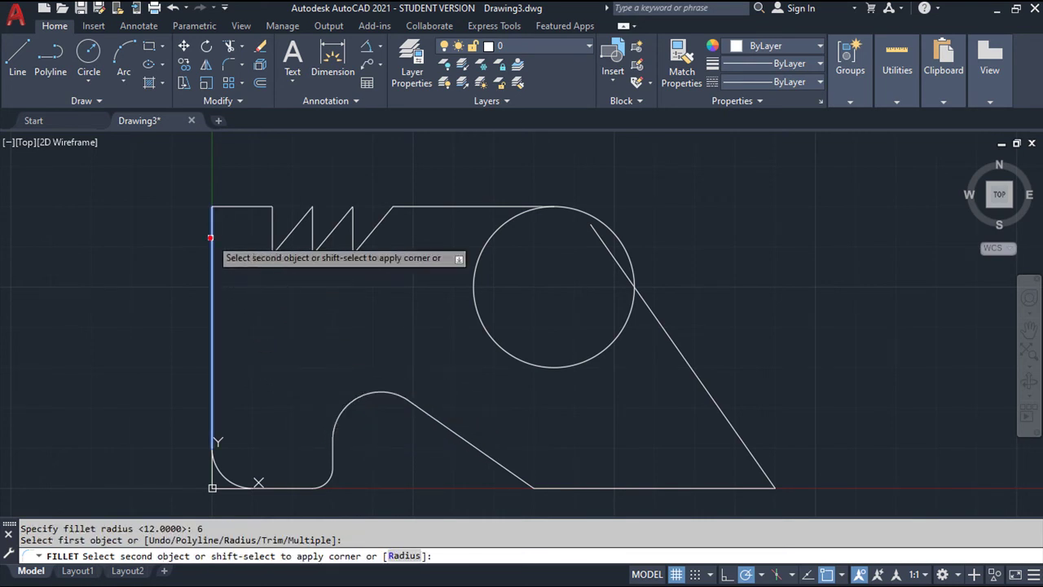
{"action": "left_click", "coordinate": [229, 208]}
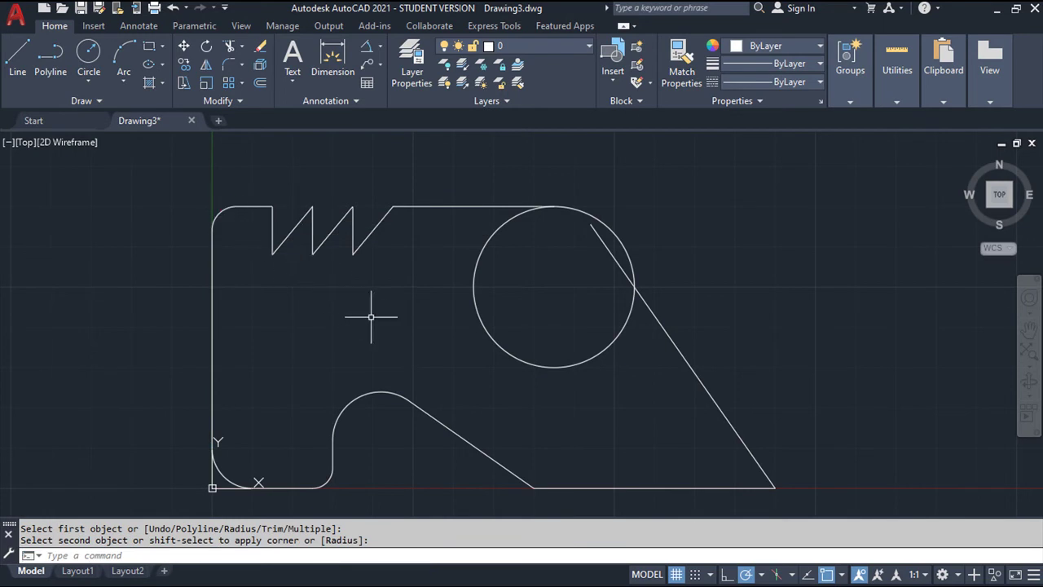
{"action": "middle_click_drag", "start_coordinate": [453, 355], "coordinate": [431, 272]}
- Fillet the long diagonal into the bottom line with radius 20, no trim
{"action": "key", "text": "Return"}
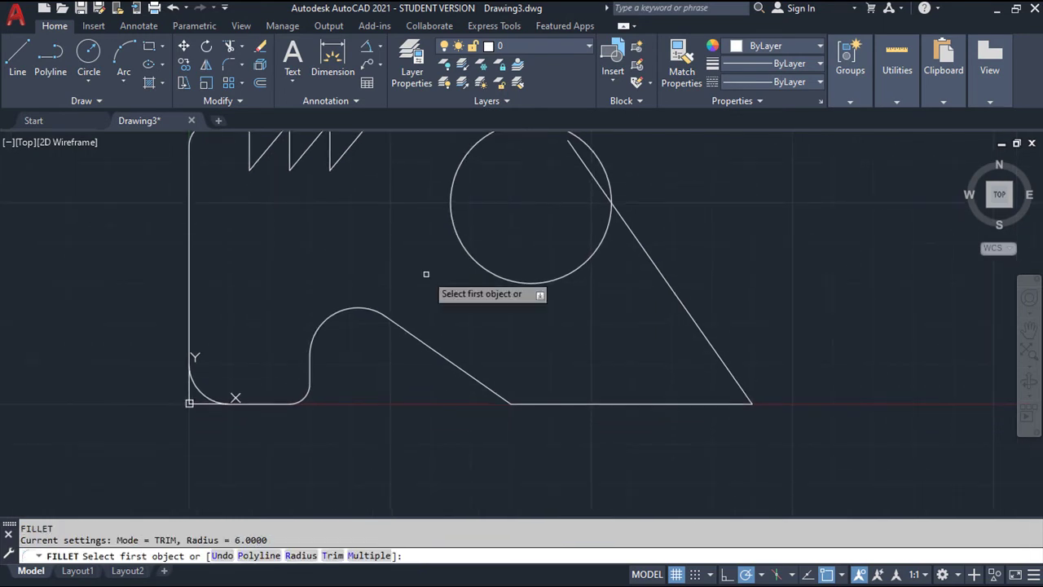
{"action": "right_click", "coordinate": [421, 294]}
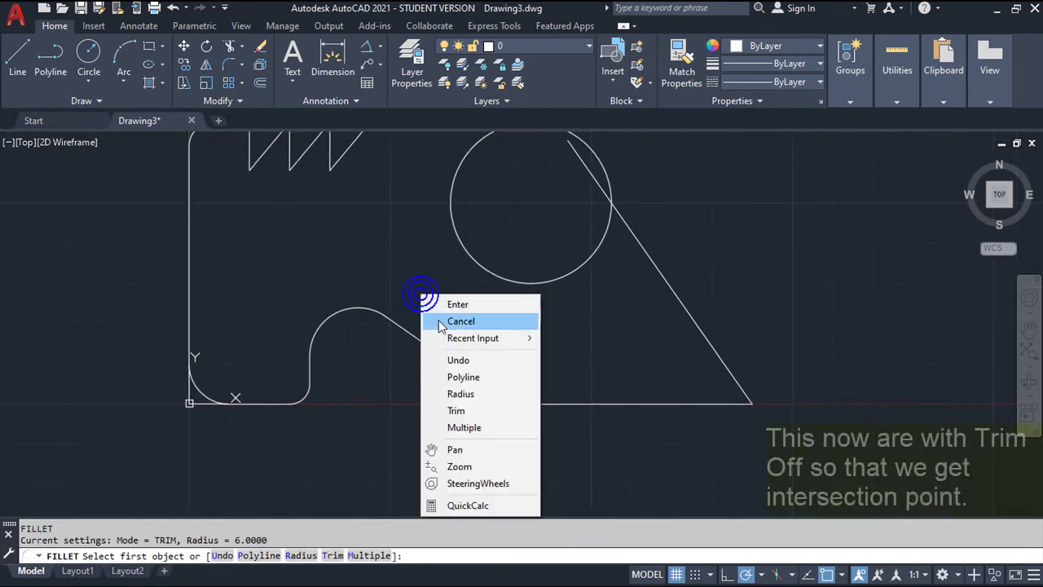
{"action": "left_click", "coordinate": [475, 412]}
{"action": "left_click", "coordinate": [506, 465]}
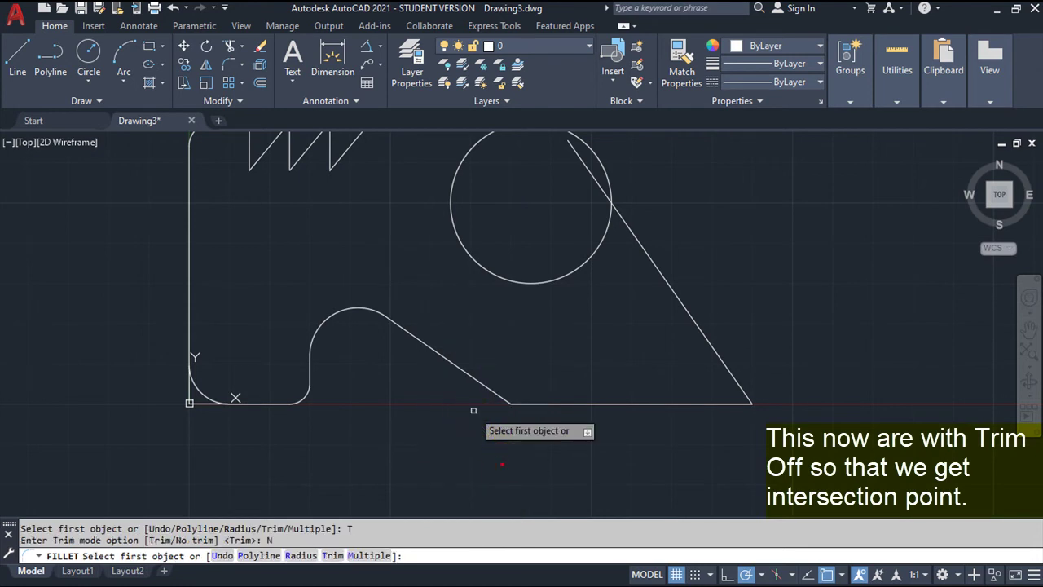
{"action": "right_click", "coordinate": [468, 334]}
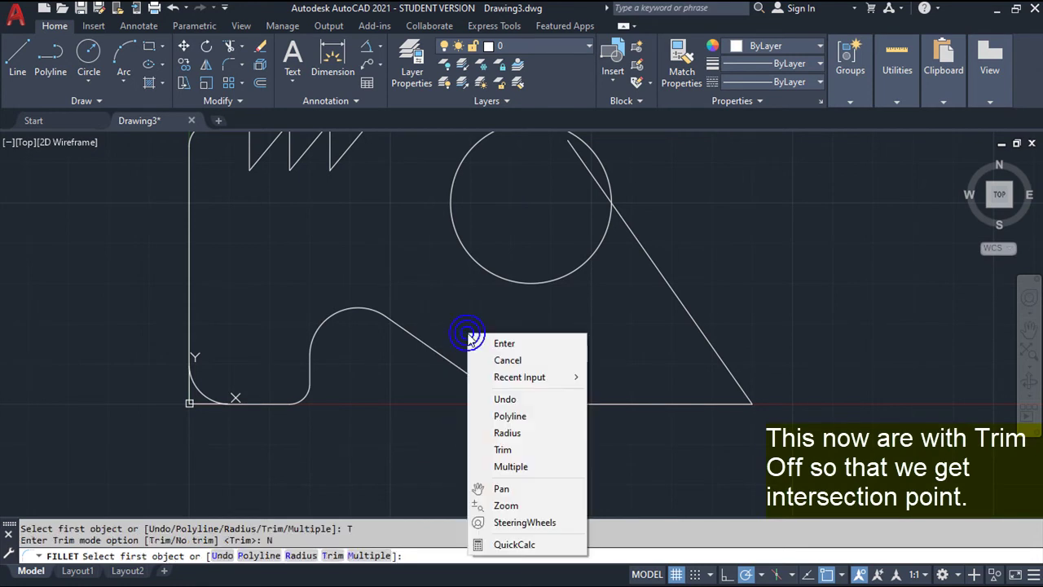
{"action": "left_click", "coordinate": [507, 432]}
{"action": "type", "text": "20"}
{"action": "key", "text": "Return"}
{"action": "left_click", "coordinate": [493, 395]}
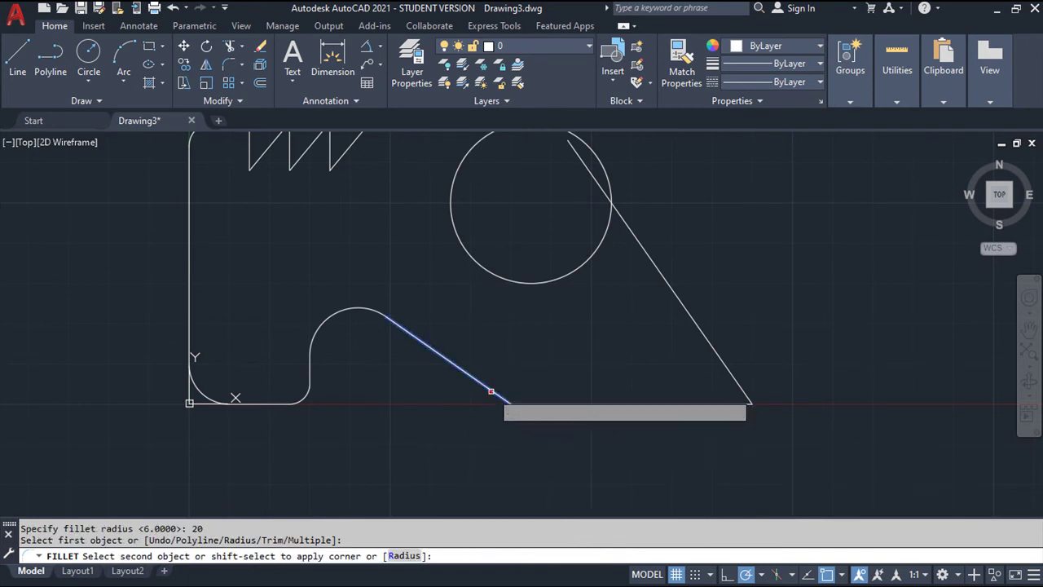
{"action": "left_click", "coordinate": [527, 405]}
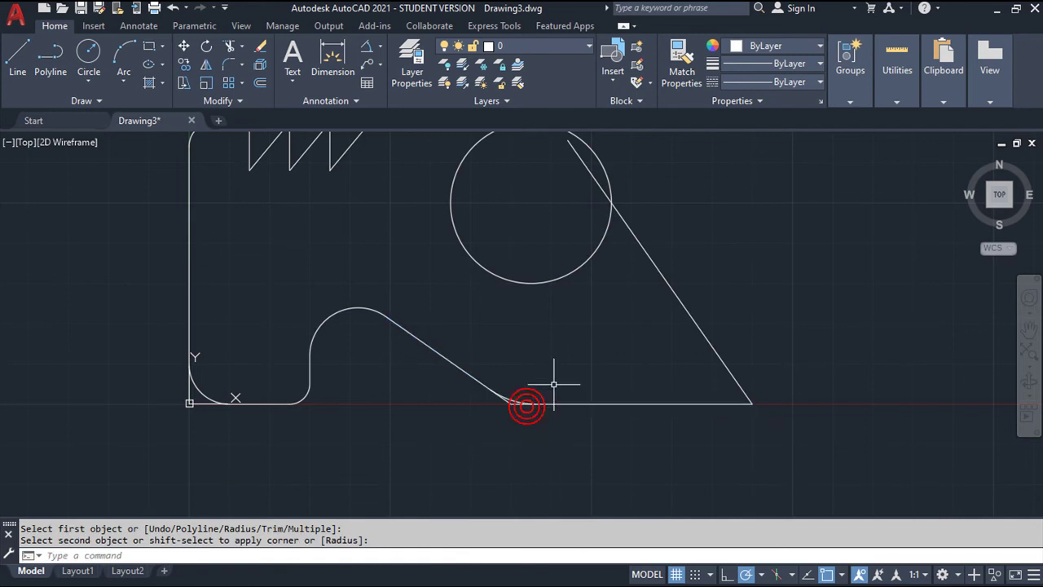
- Round the bottom-right corner with a radius-8 fillet
{"action": "key", "text": "Return"}
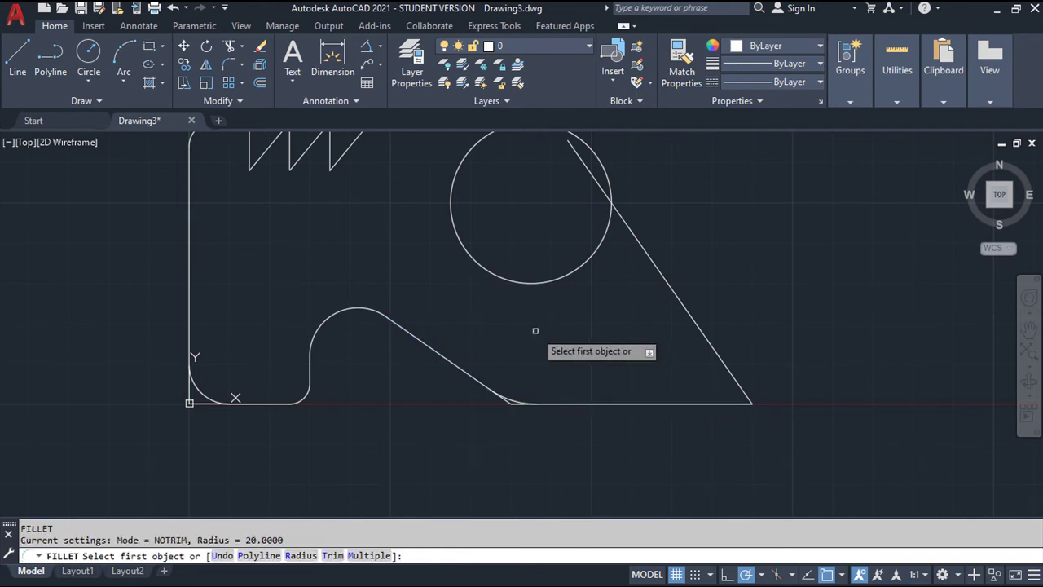
{"action": "right_click", "coordinate": [522, 317]}
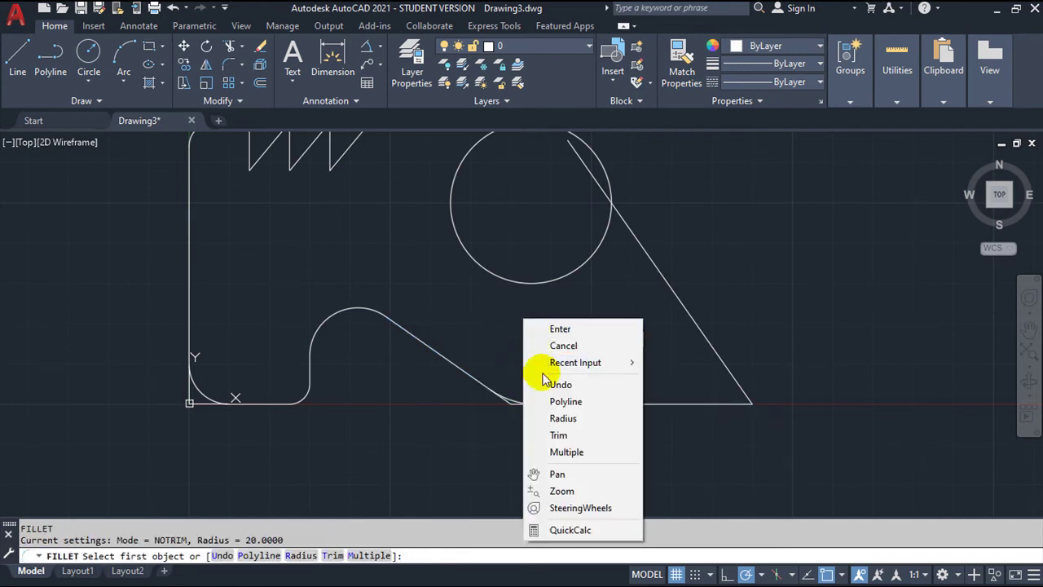
{"action": "left_click", "coordinate": [561, 418]}
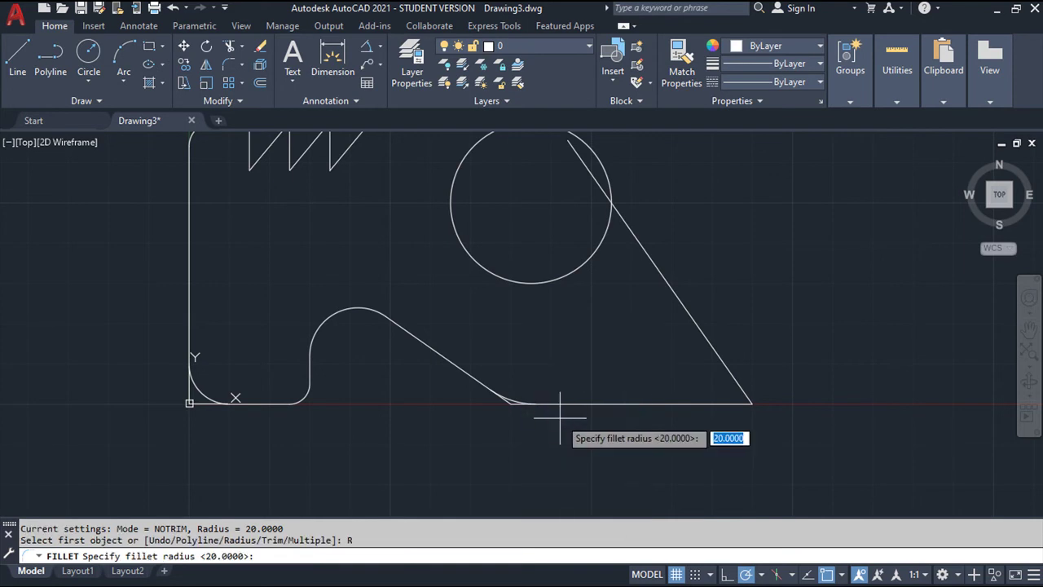
{"action": "key", "text": "Return"}
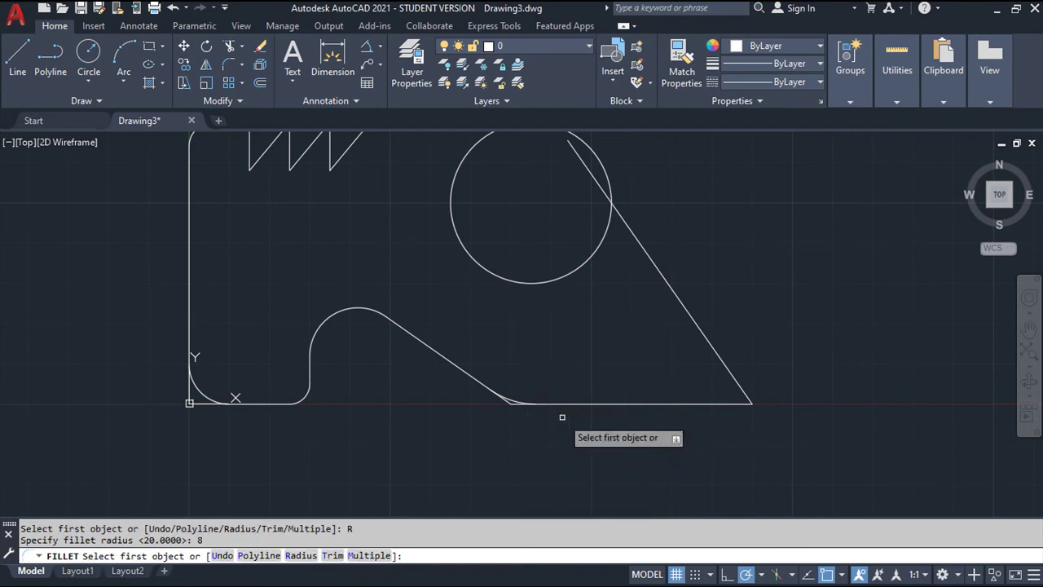
{"action": "left_click", "coordinate": [655, 403]}
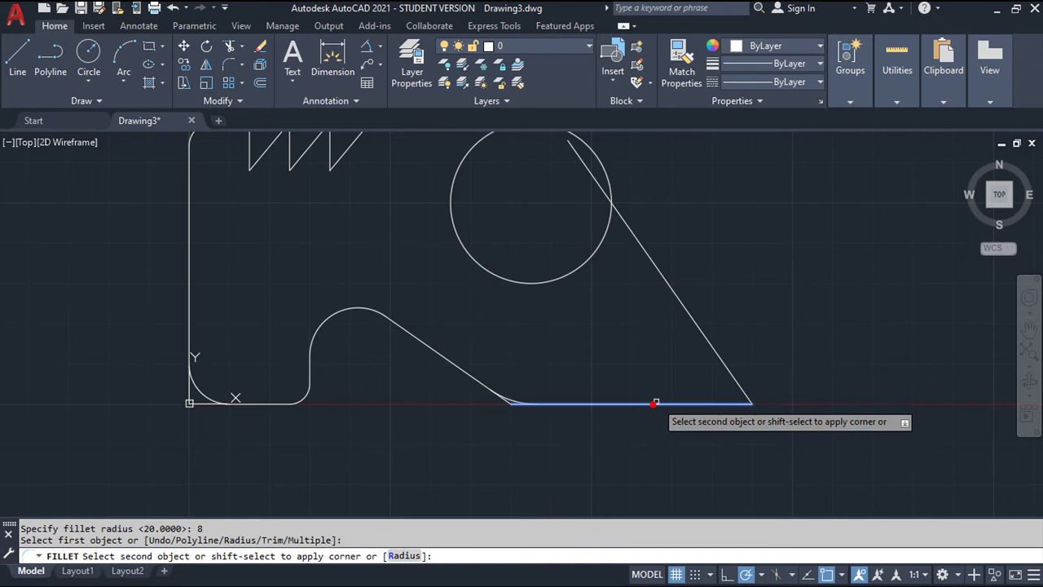
{"action": "left_click", "coordinate": [713, 347]}
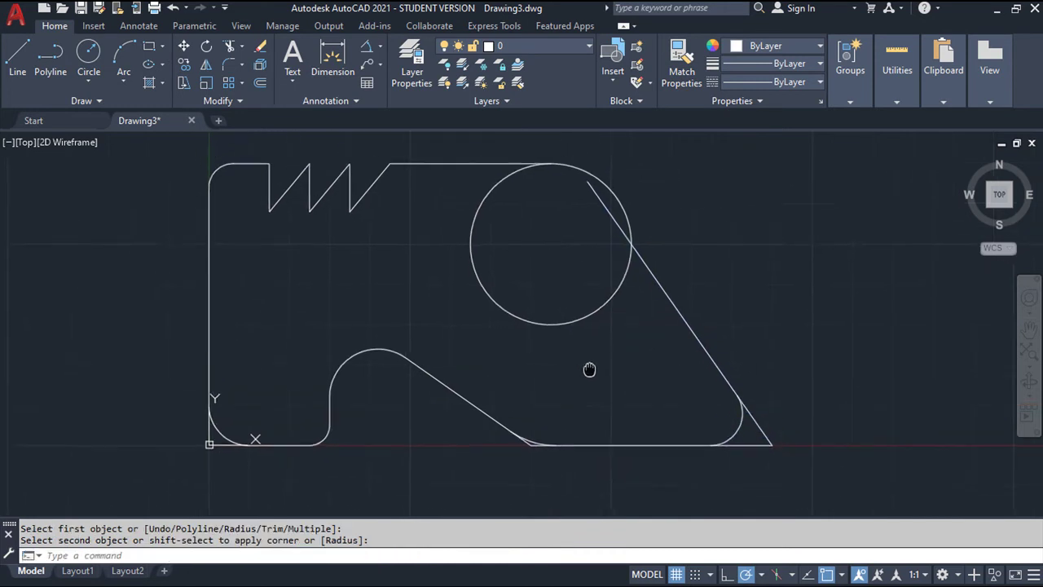
{"action": "middle_click_drag", "start_coordinate": [577, 325], "coordinate": [602, 383]}
{"action": "key", "text": "Escape"}
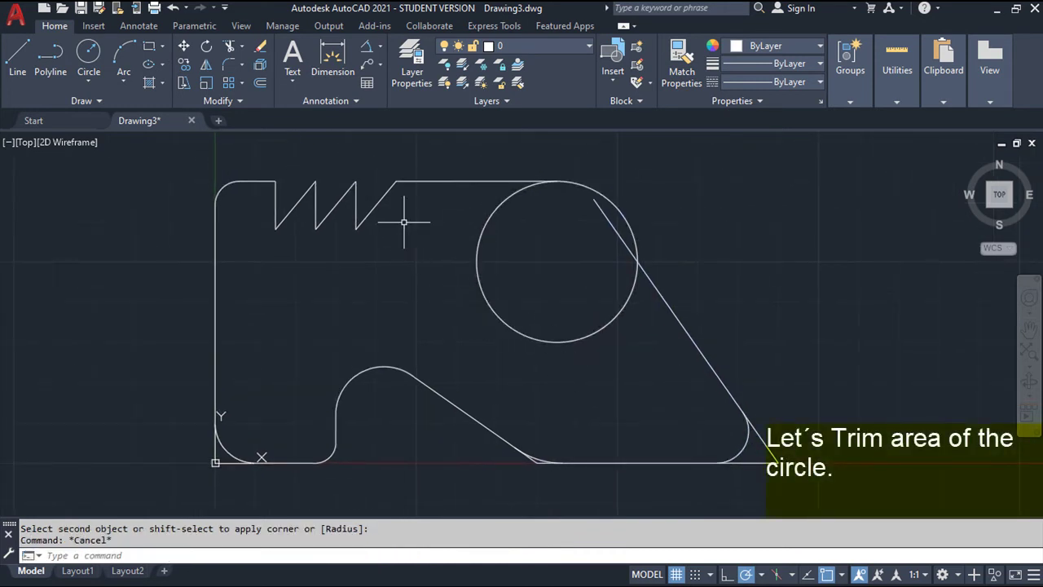
- Trim away the circle's upper-right arc and reframe the finished profile
{"action": "left_click", "coordinate": [231, 51]}
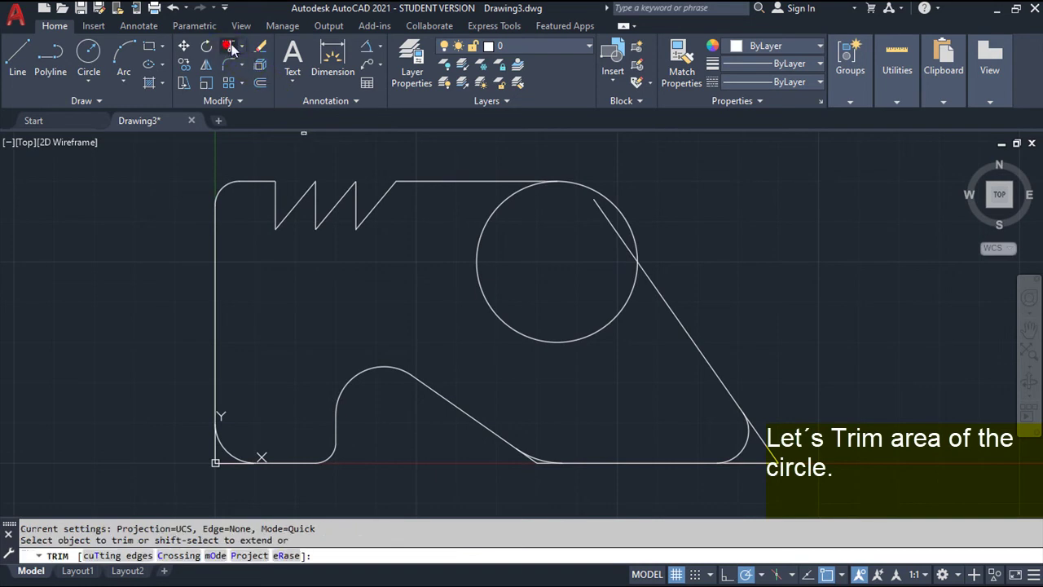
{"action": "left_click", "coordinate": [574, 183]}
{"action": "middle_click_drag", "start_coordinate": [569, 289], "coordinate": [647, 288]}
{"action": "key", "text": "Escape"}
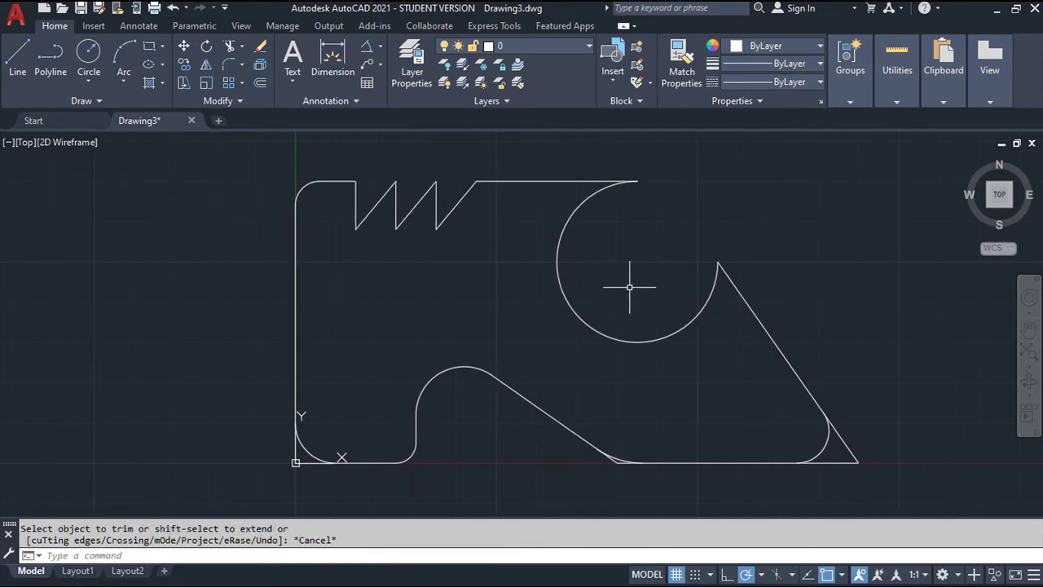
{"action": "scroll", "coordinate": [607, 242], "scroll_direction": "down", "scroll_amount": 2}
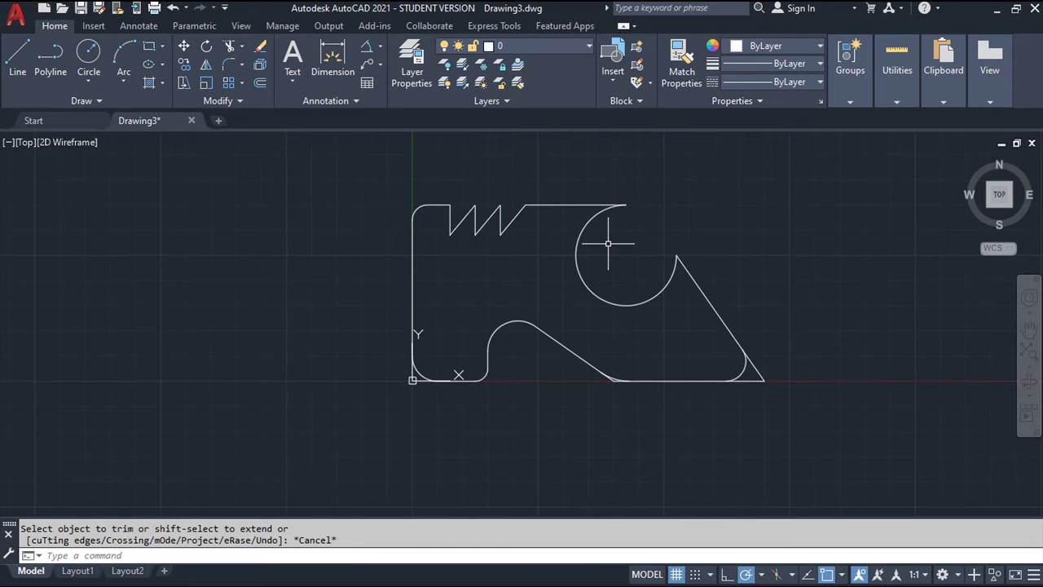
{"action": "middle_click_drag", "start_coordinate": [607, 243], "coordinate": [561, 259]}
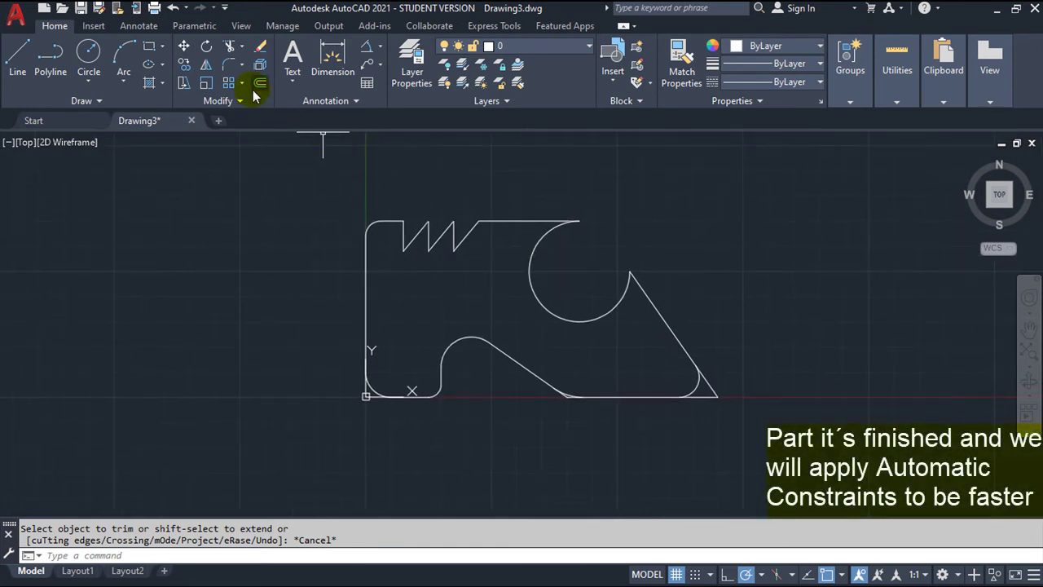
- Auto Constrain all 21 profile objects, applying 45 geometric constraints
{"action": "left_click", "coordinate": [200, 29]}
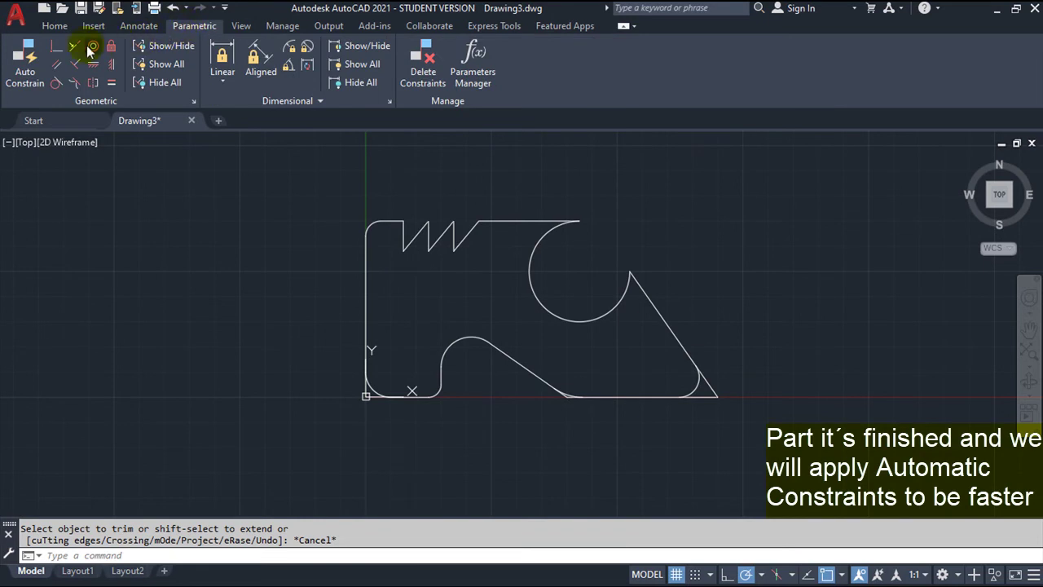
{"action": "left_click", "coordinate": [24, 53]}
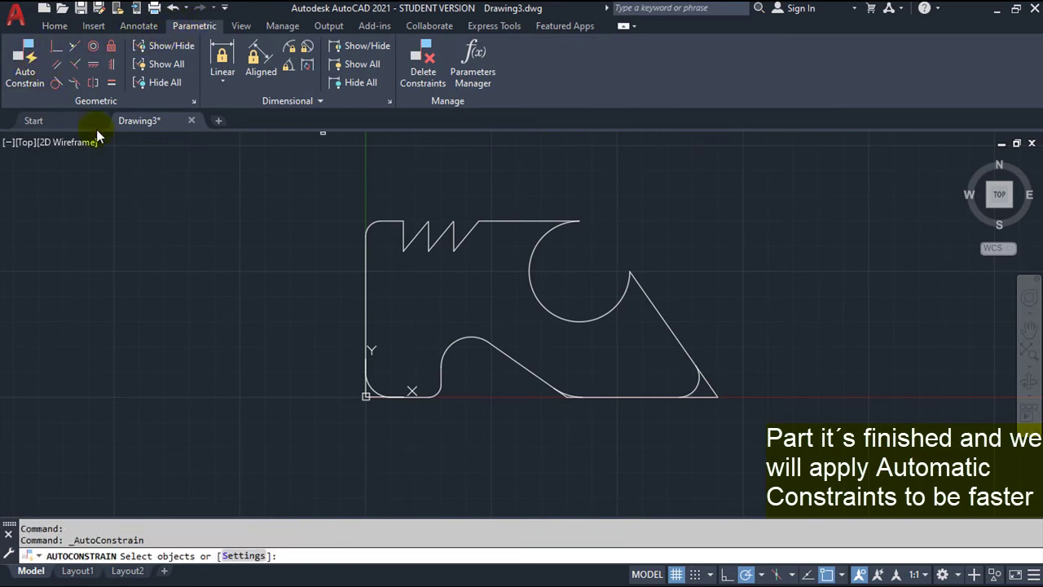
{"action": "left_click", "coordinate": [280, 175]}
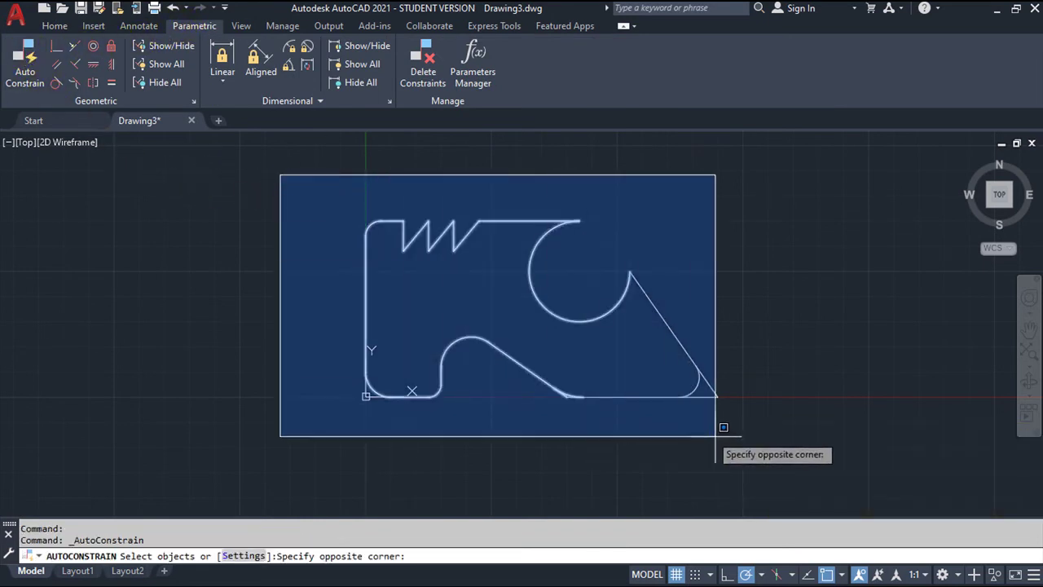
{"action": "left_click", "coordinate": [822, 466]}
{"action": "key", "text": "Return"}
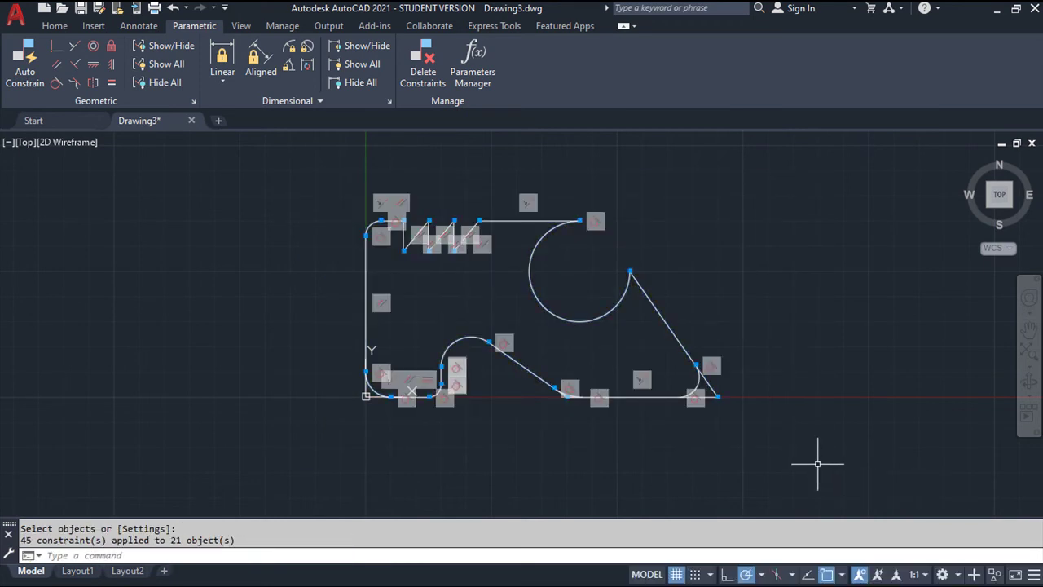
{"action": "key", "text": "Escape"}
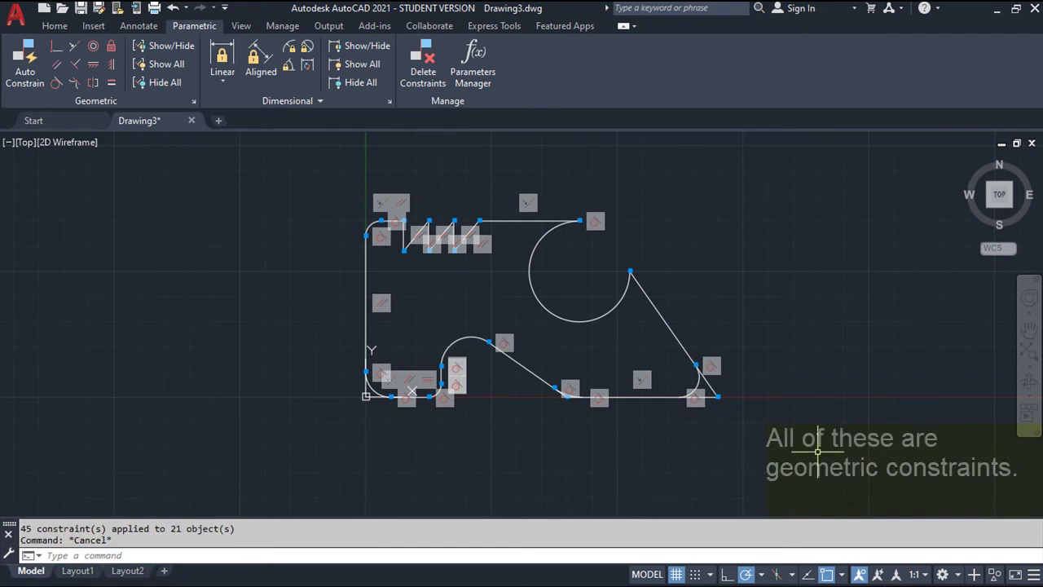
{"action": "scroll", "coordinate": [550, 278], "scroll_direction": "up", "scroll_amount": 2}
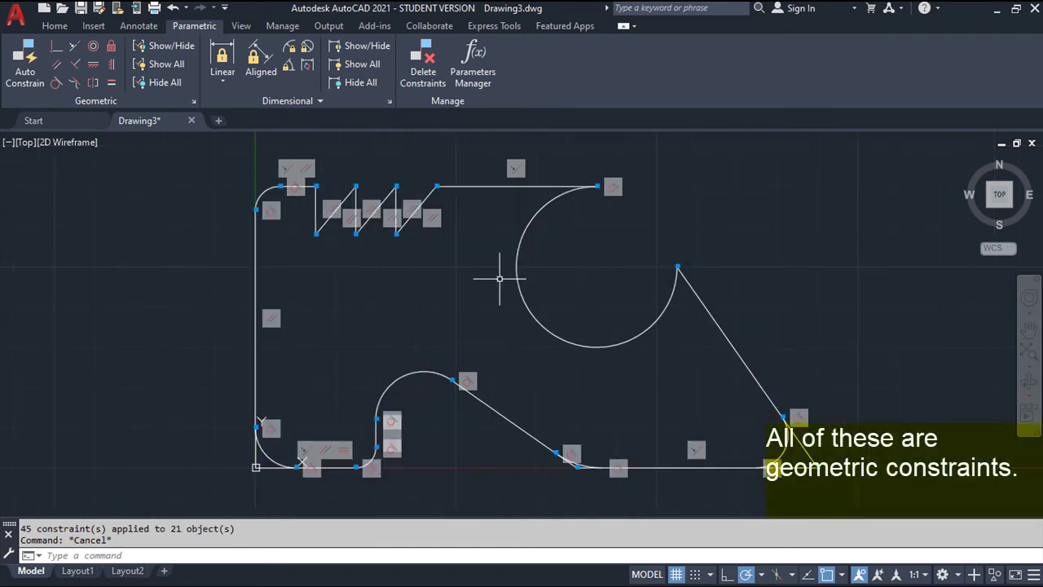
{"action": "scroll", "coordinate": [464, 283], "scroll_direction": "up", "scroll_amount": 2}
{"action": "mouse_move", "coordinate": [446, 274]}
{"action": "middle_mouse_down"}
{"action": "mouse_move", "coordinate": [500, 354]}
{"action": "mouse_move", "coordinate": [633, 442]}
{"action": "middle_mouse_up"}
{"action": "scroll", "coordinate": [617, 430], "scroll_direction": "up", "scroll_amount": 2}
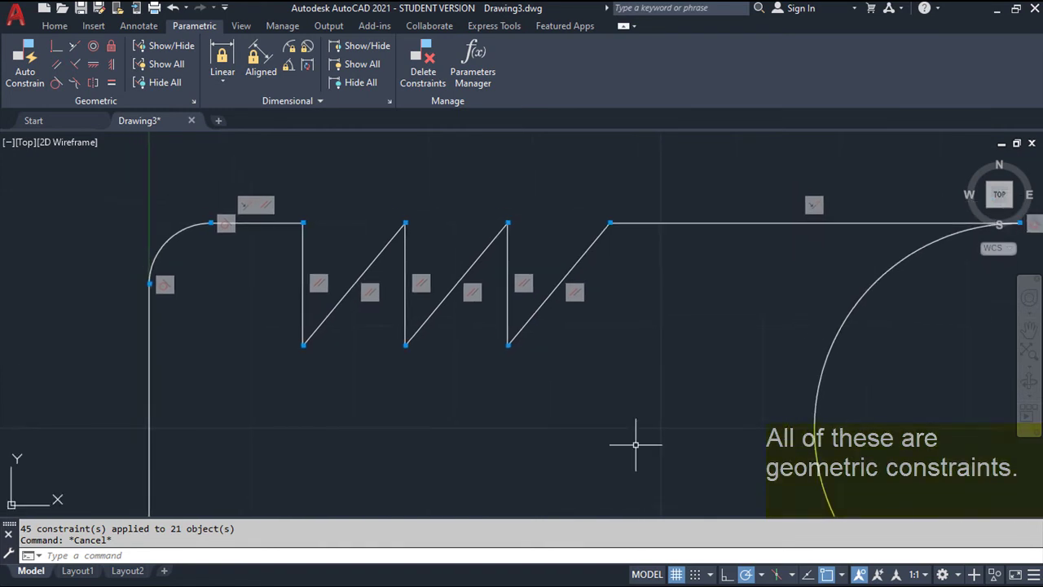
{"action": "scroll", "coordinate": [633, 443], "scroll_direction": "up", "scroll_amount": 2}
{"action": "middle_click_drag", "start_coordinate": [530, 378], "coordinate": [693, 508]}
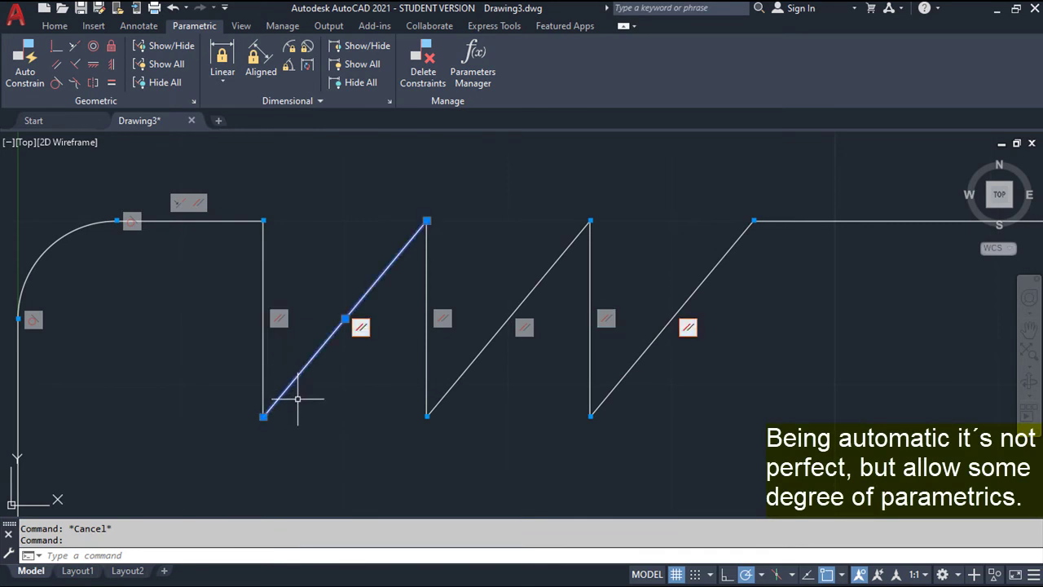
{"action": "left_click", "coordinate": [263, 416]}
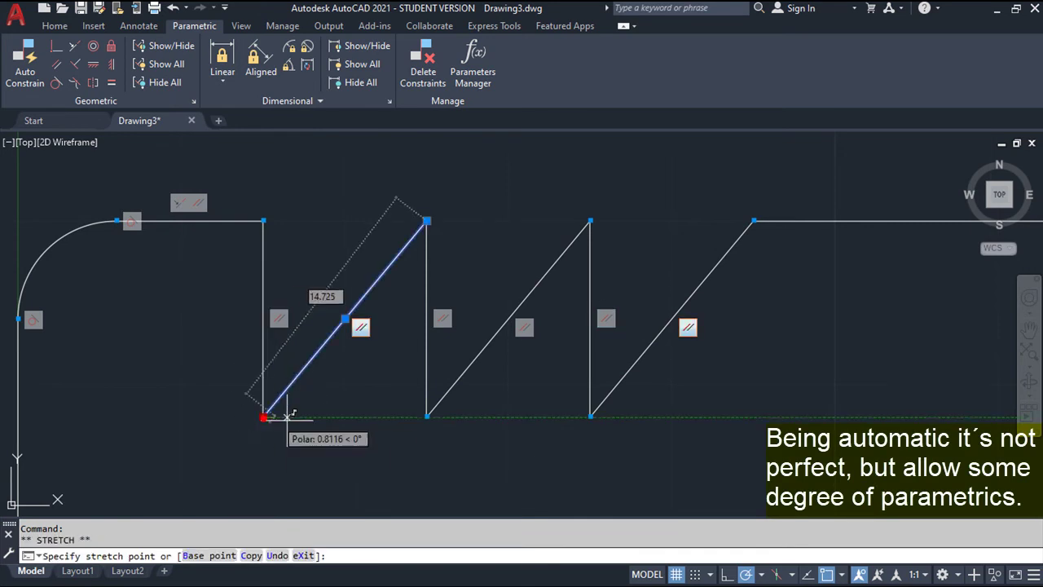
{"action": "left_click", "coordinate": [357, 422]}
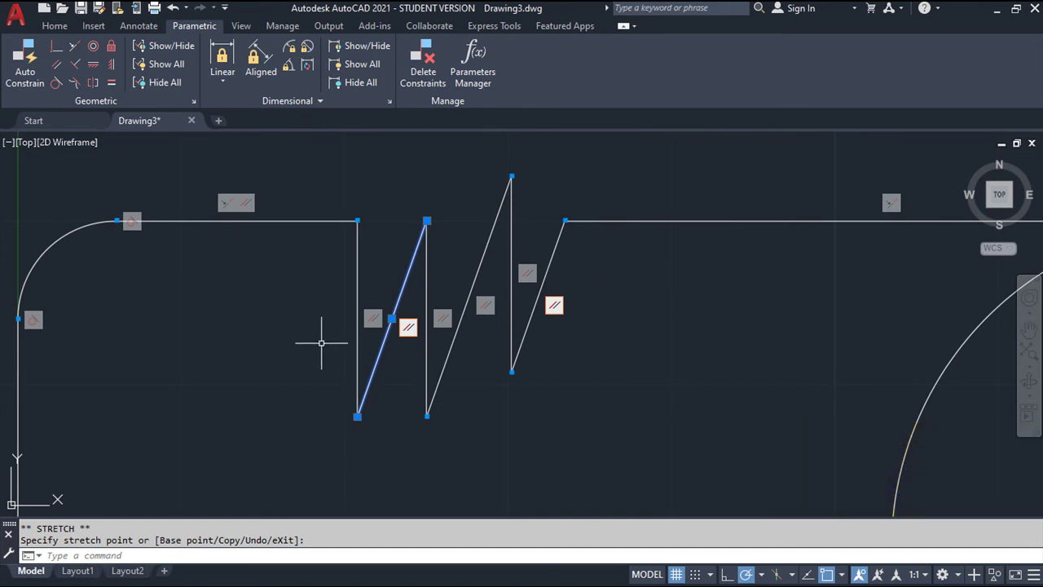
{"action": "left_click", "coordinate": [173, 8]}
{"action": "scroll", "coordinate": [284, 269], "scroll_direction": "down", "scroll_amount": 4}
{"action": "middle_click_drag", "start_coordinate": [467, 346], "coordinate": [393, 279]}
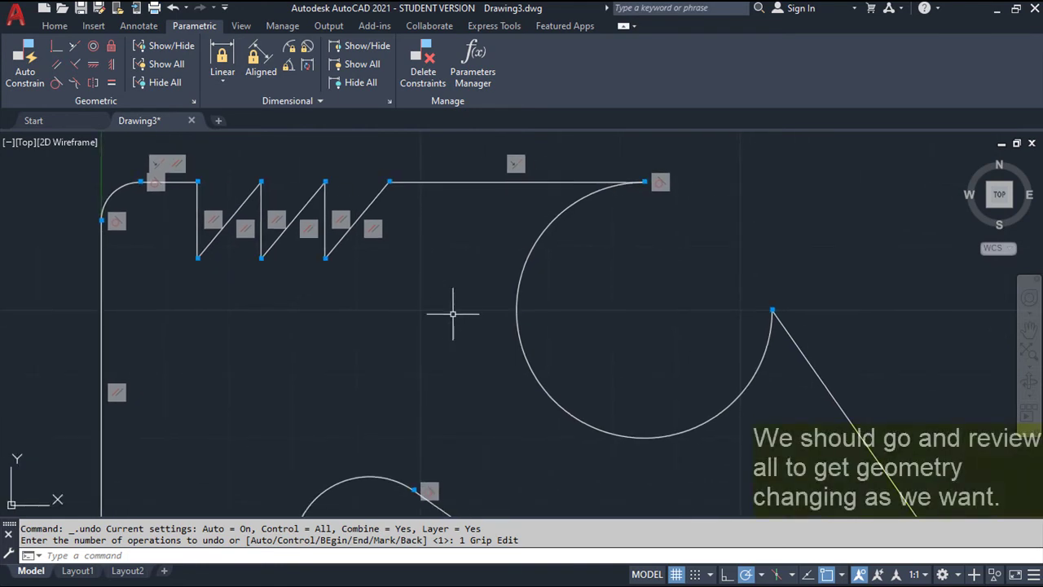
{"action": "left_click", "coordinate": [568, 209]}
{"action": "left_click", "coordinate": [645, 309]}
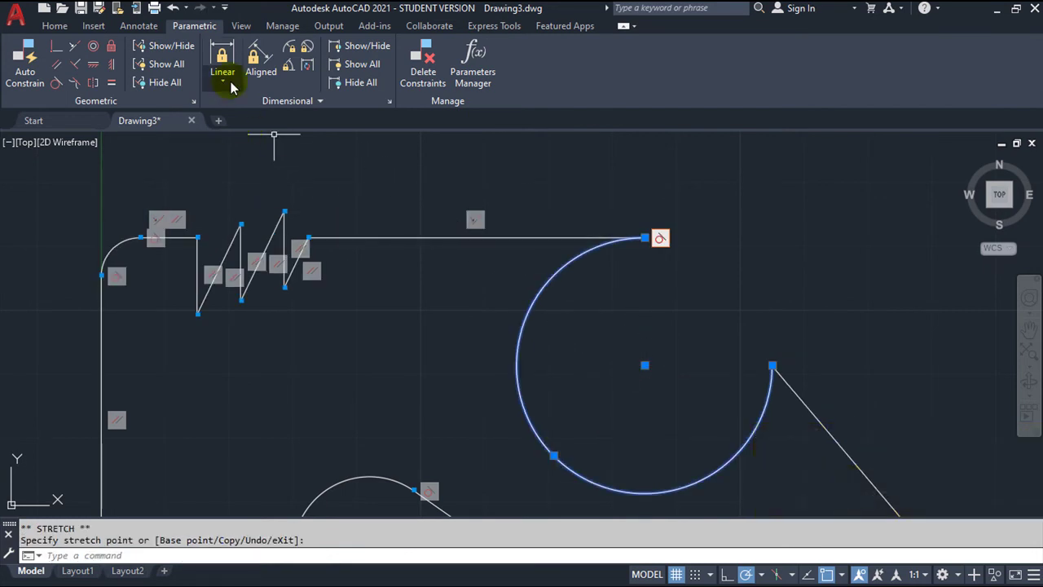
{"action": "left_click", "coordinate": [172, 8]}
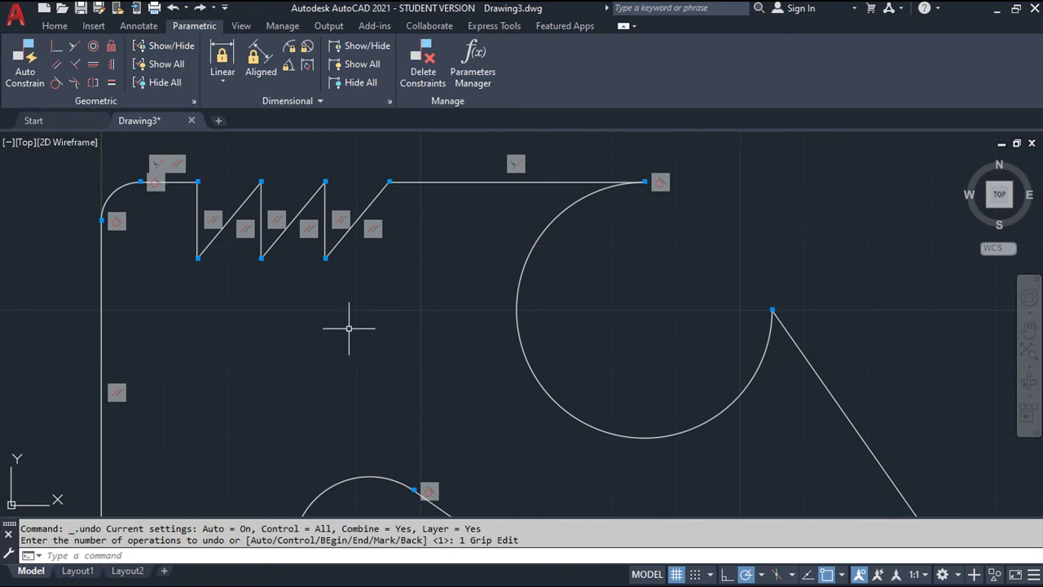
{"action": "scroll", "coordinate": [408, 342], "scroll_direction": "down", "scroll_amount": 2}
{"action": "mouse_move", "coordinate": [410, 342]}
{"action": "middle_mouse_down"}
{"action": "mouse_move", "coordinate": [576, 354]}
{"action": "mouse_move", "coordinate": [579, 369]}
{"action": "middle_mouse_up"}
{"action": "scroll", "coordinate": [572, 356], "scroll_direction": "up", "scroll_amount": 2}
{"action": "scroll", "coordinate": [570, 353], "scroll_direction": "up", "scroll_amount": 2}
{"action": "mouse_move", "coordinate": [507, 342]}
{"action": "middle_mouse_down"}
{"action": "mouse_move", "coordinate": [542, 378]}
{"action": "mouse_move", "coordinate": [615, 417]}
{"action": "middle_mouse_up"}
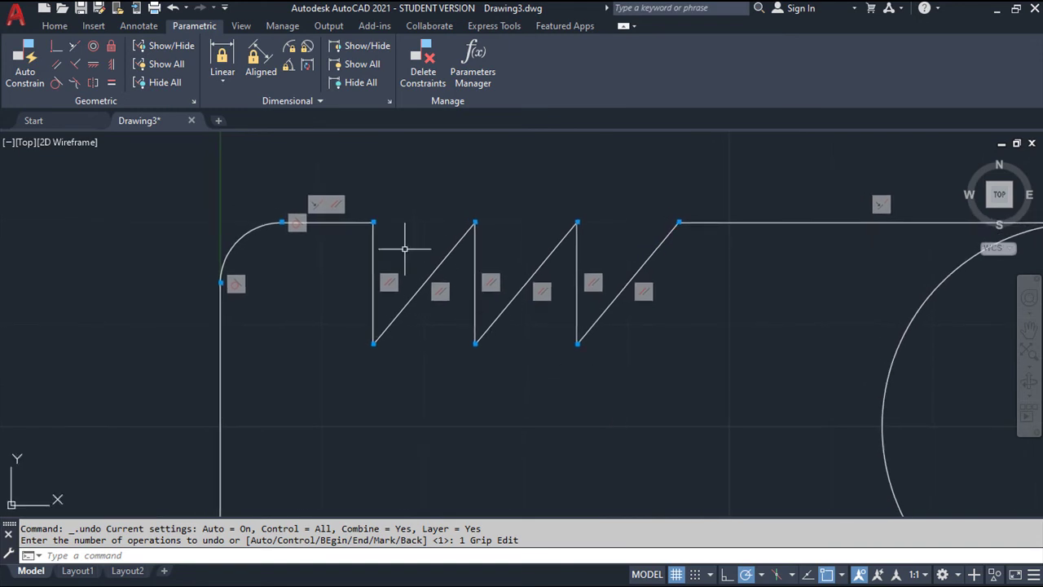
- Add a linear constraint d1=10 under the first tooth
{"action": "left_click", "coordinate": [223, 55]}
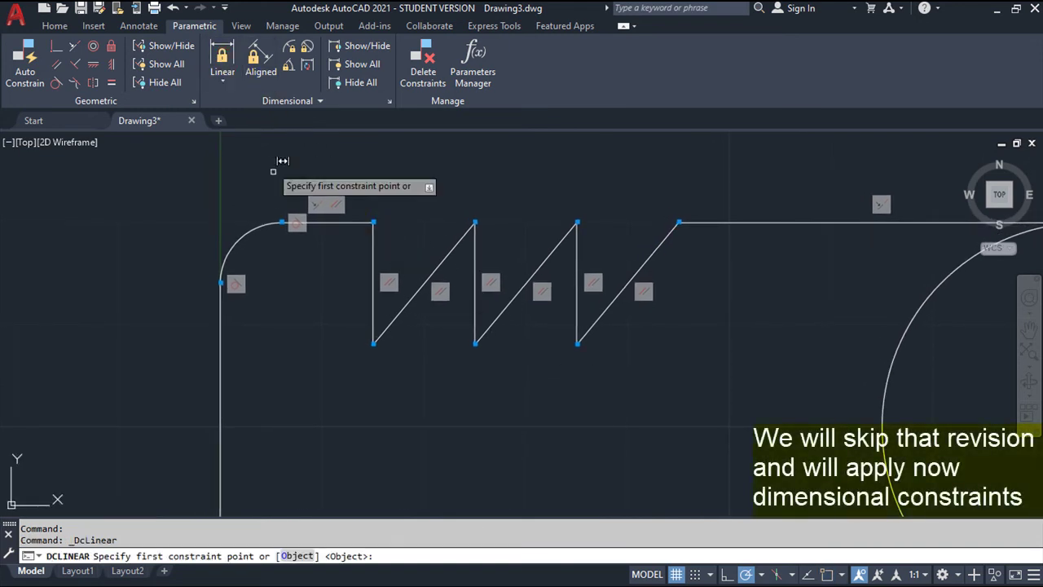
{"action": "left_click", "coordinate": [382, 334]}
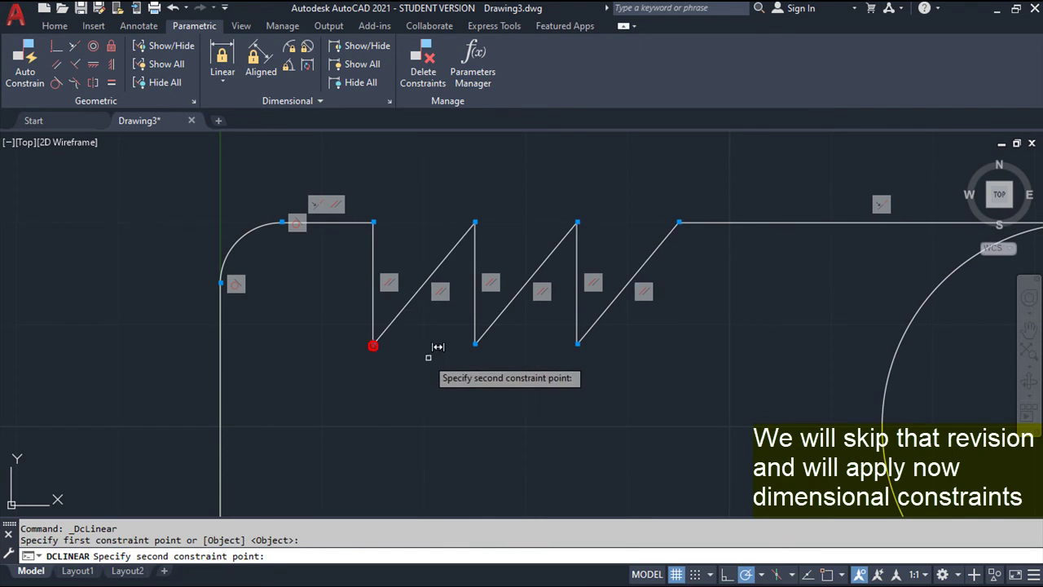
{"action": "left_click", "coordinate": [484, 334]}
{"action": "left_click", "coordinate": [426, 397]}
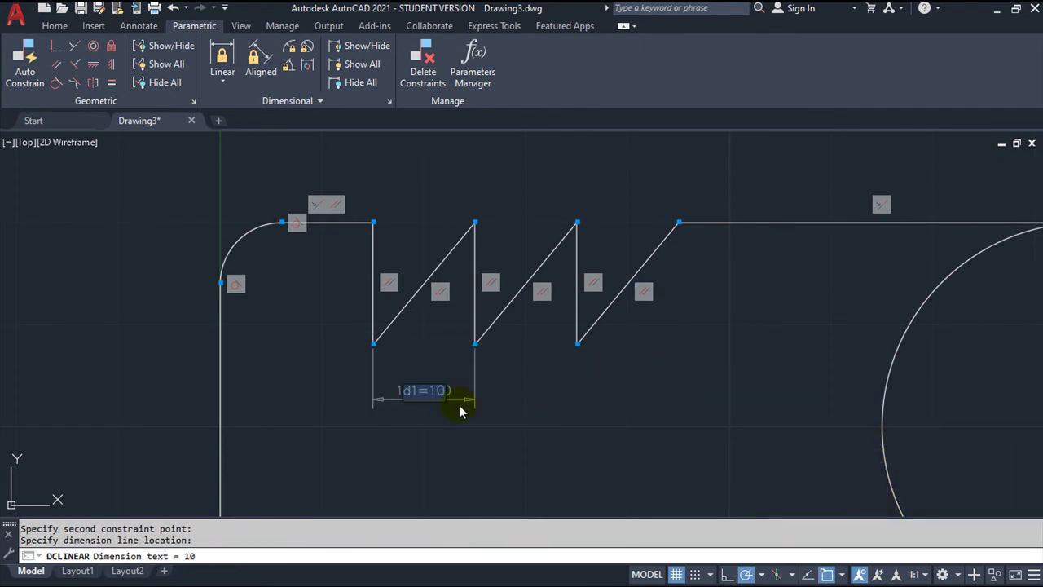
{"action": "key", "text": "Return"}
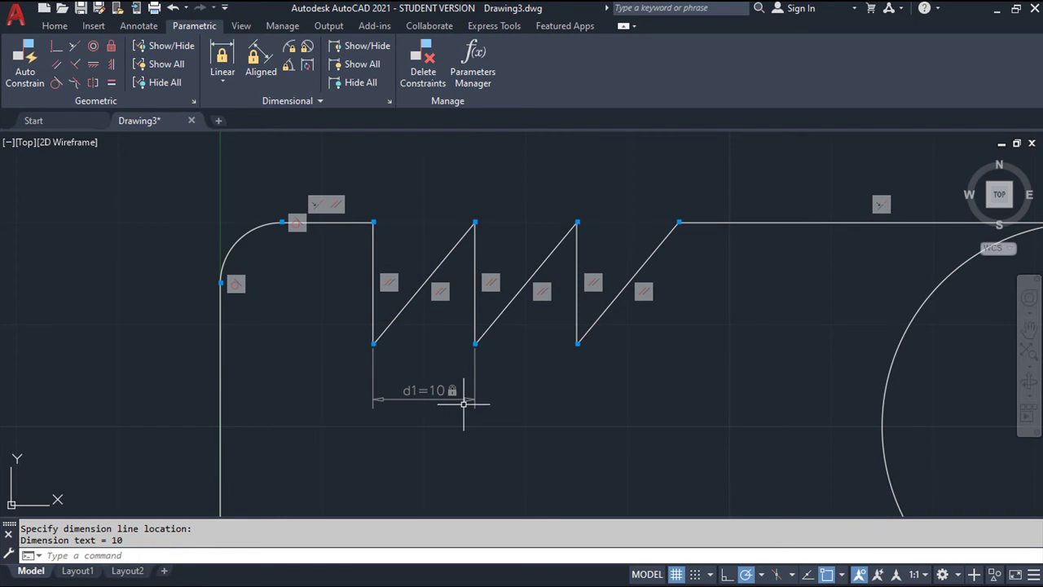
- Add linear constraints d2 and d3 on the other teeth, both set equal to d1
{"action": "key", "text": "Return"}
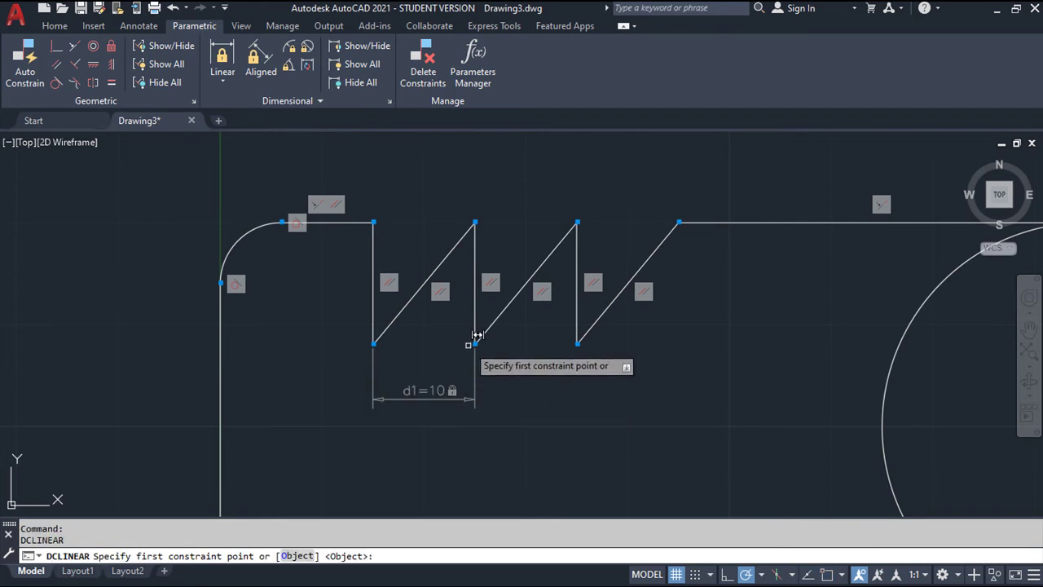
{"action": "left_click", "coordinate": [485, 332]}
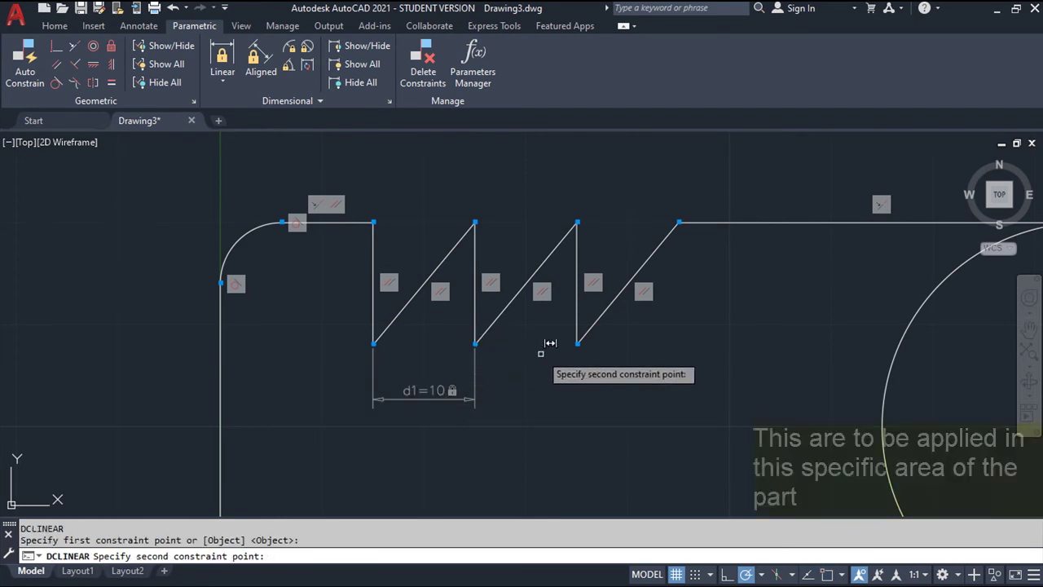
{"action": "left_click", "coordinate": [582, 336]}
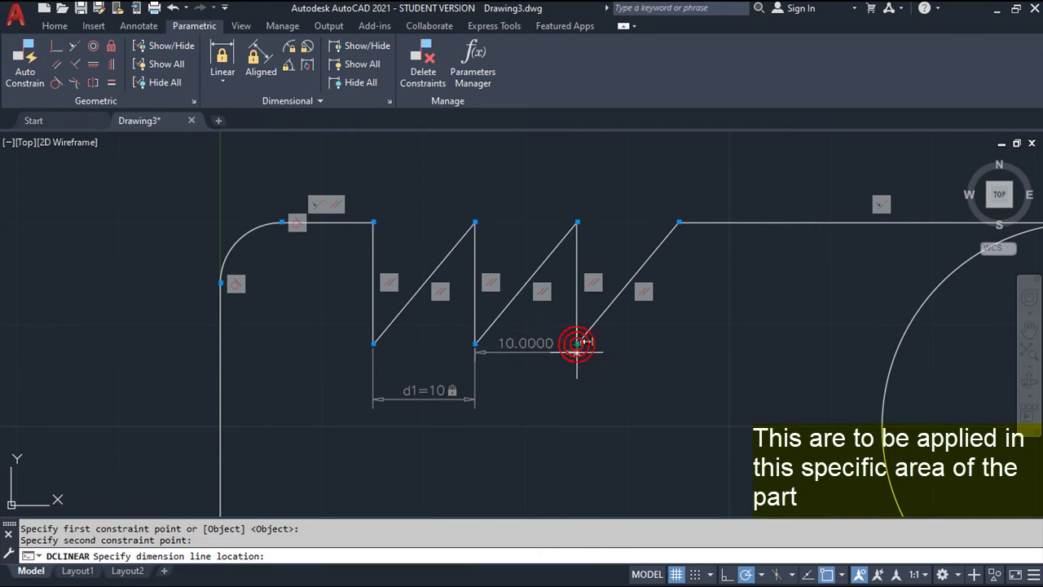
{"action": "left_click", "coordinate": [558, 399]}
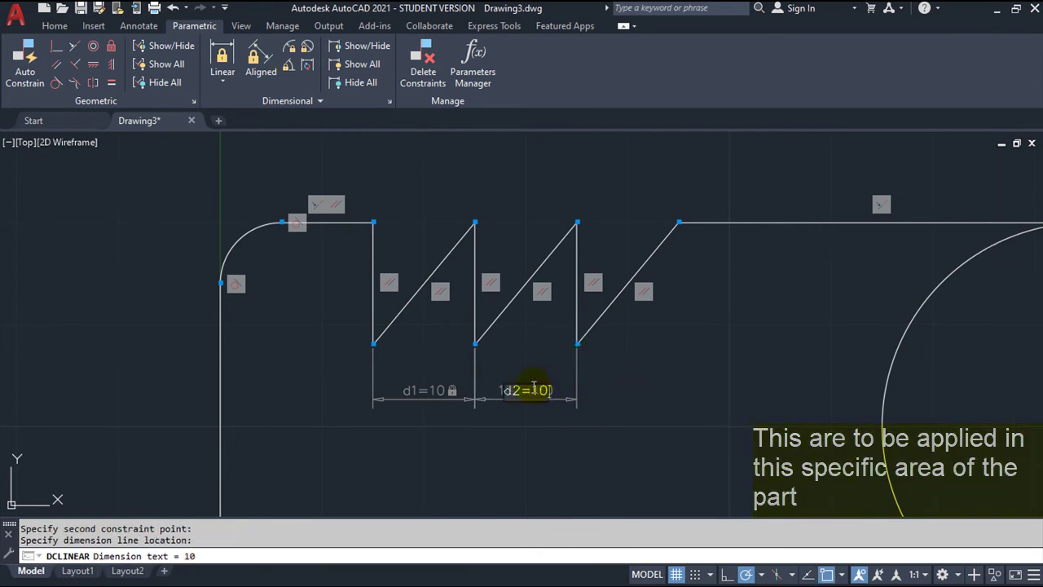
{"action": "type", "text": "d1"}
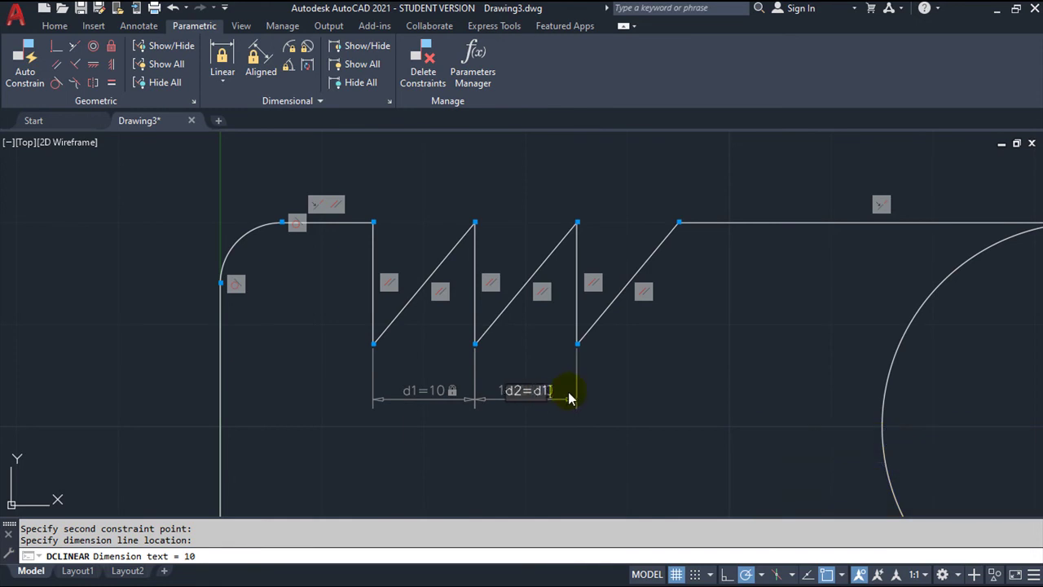
{"action": "key", "text": "Return"}
{"action": "key", "text": "Return"}
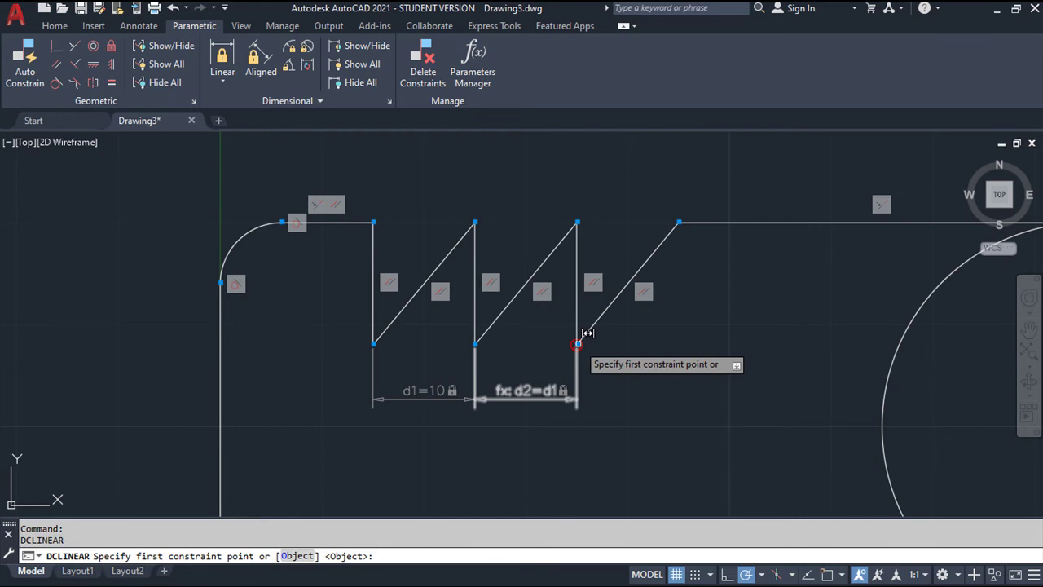
{"action": "left_click", "coordinate": [577, 222]}
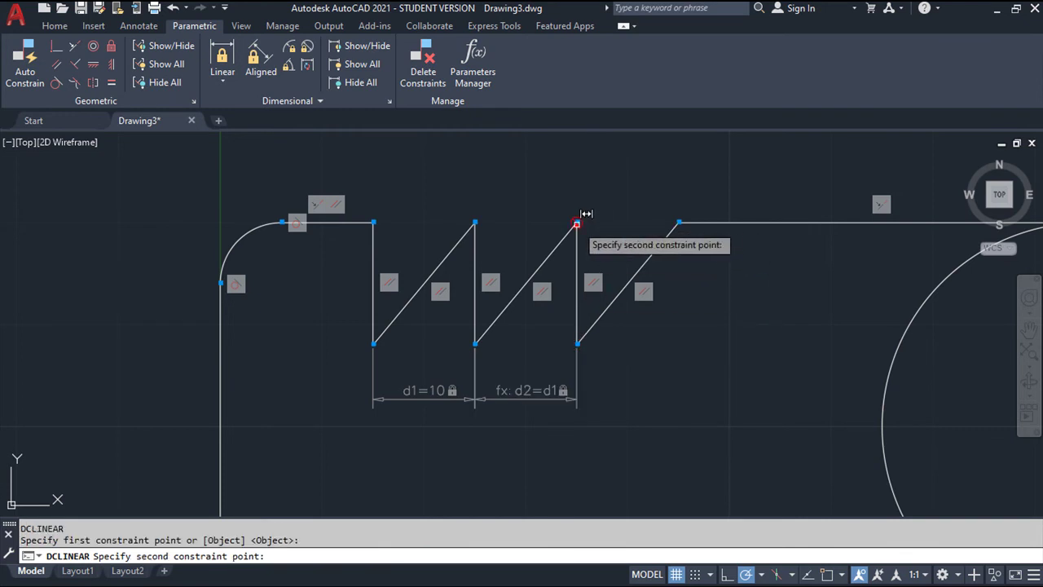
{"action": "left_click", "coordinate": [679, 221]}
{"action": "left_click", "coordinate": [640, 171]}
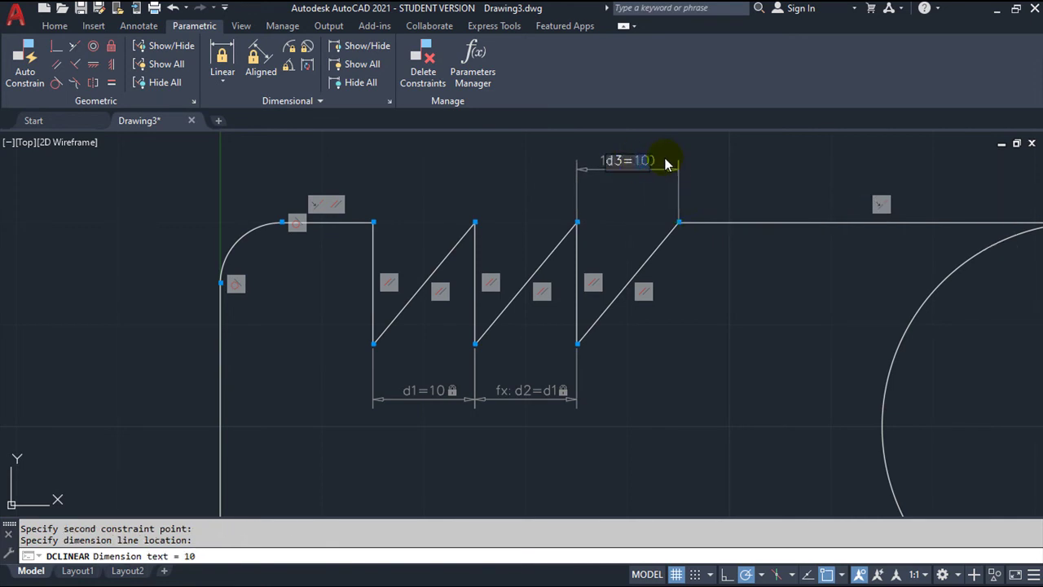
{"action": "key", "text": "Return"}
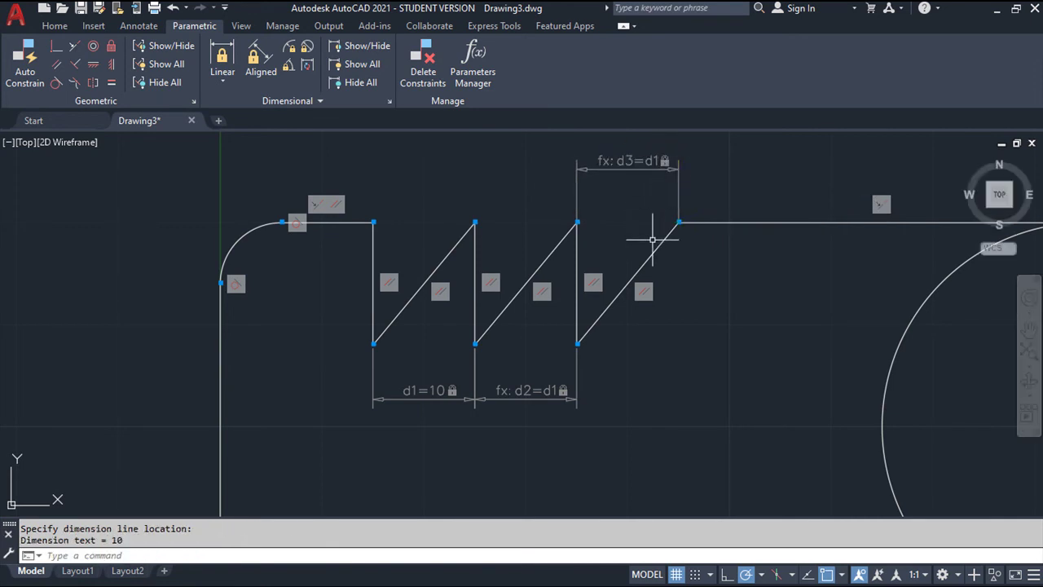
{"action": "scroll", "coordinate": [675, 321], "scroll_direction": "down", "scroll_amount": 1}
{"action": "scroll", "coordinate": [675, 321], "scroll_direction": "up", "scroll_amount": 2}
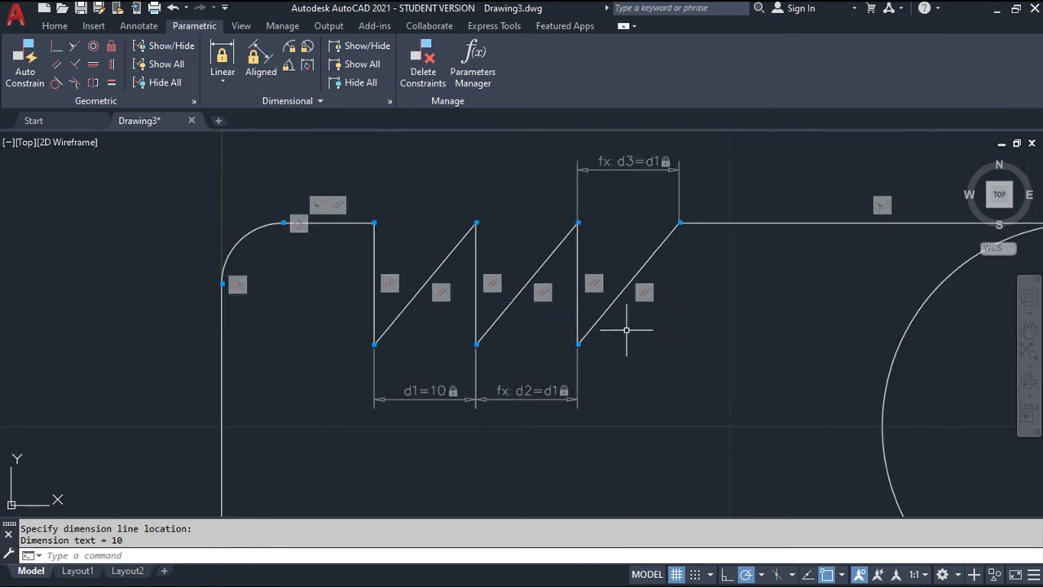
- Trial-stretch the first tooth's diagonal from its bottom grip, undo it, and show Annotate tools
{"action": "left_click", "coordinate": [404, 308]}
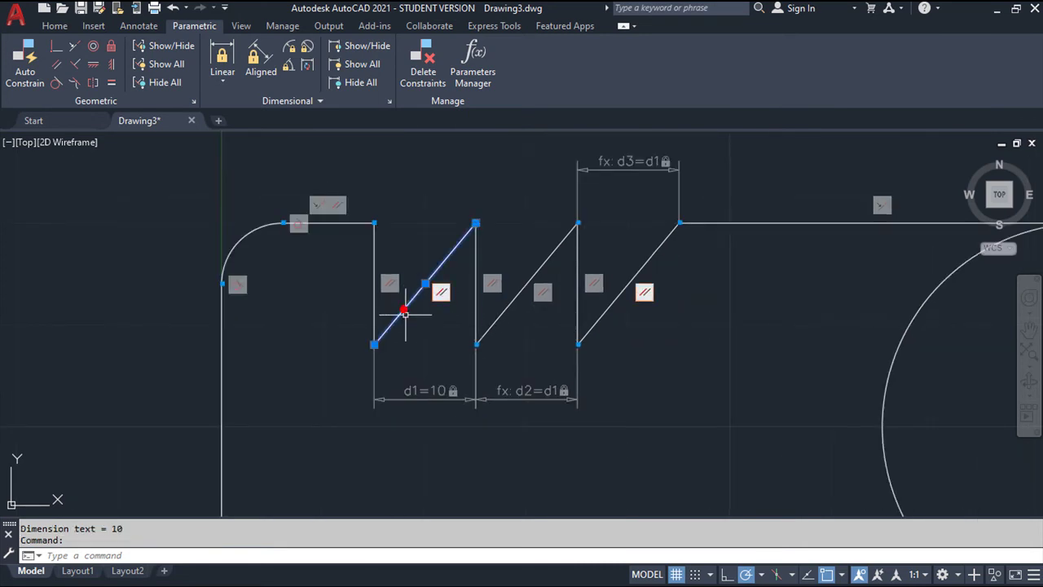
{"action": "left_click", "coordinate": [374, 344]}
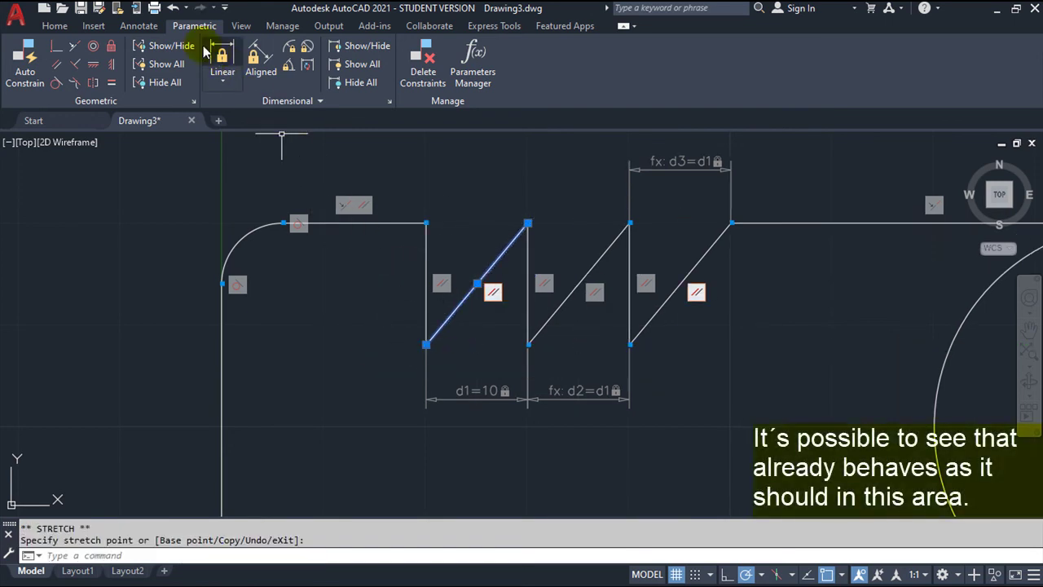
{"action": "left_click", "coordinate": [173, 8]}
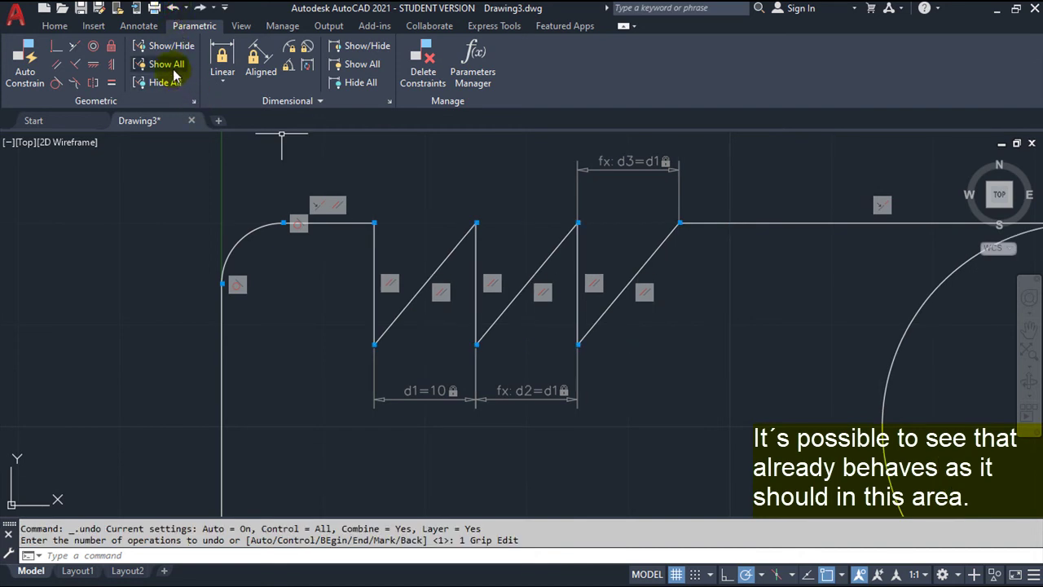
{"action": "left_click", "coordinate": [139, 25]}
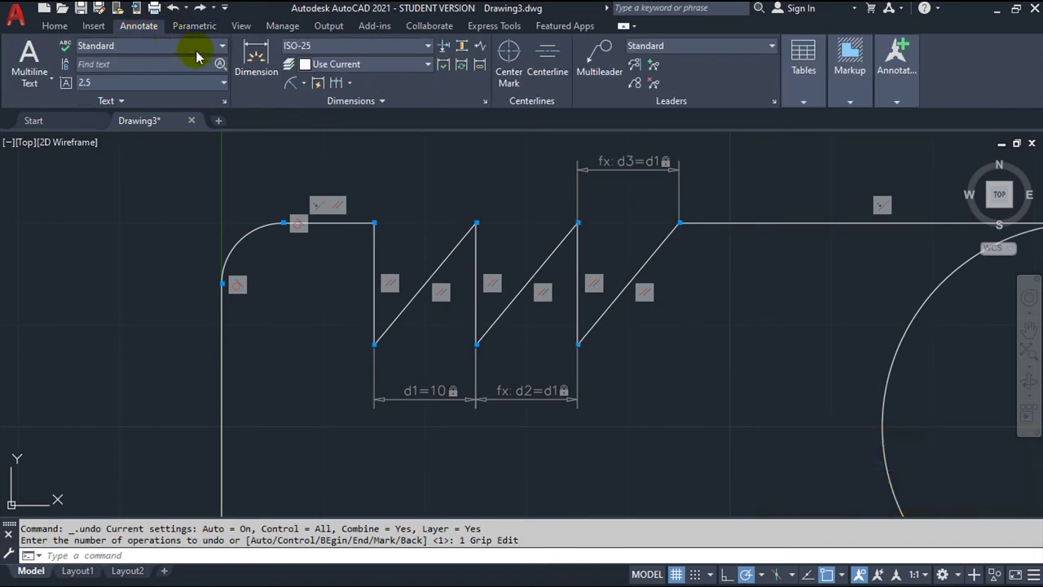
{"action": "left_click", "coordinate": [255, 61]}
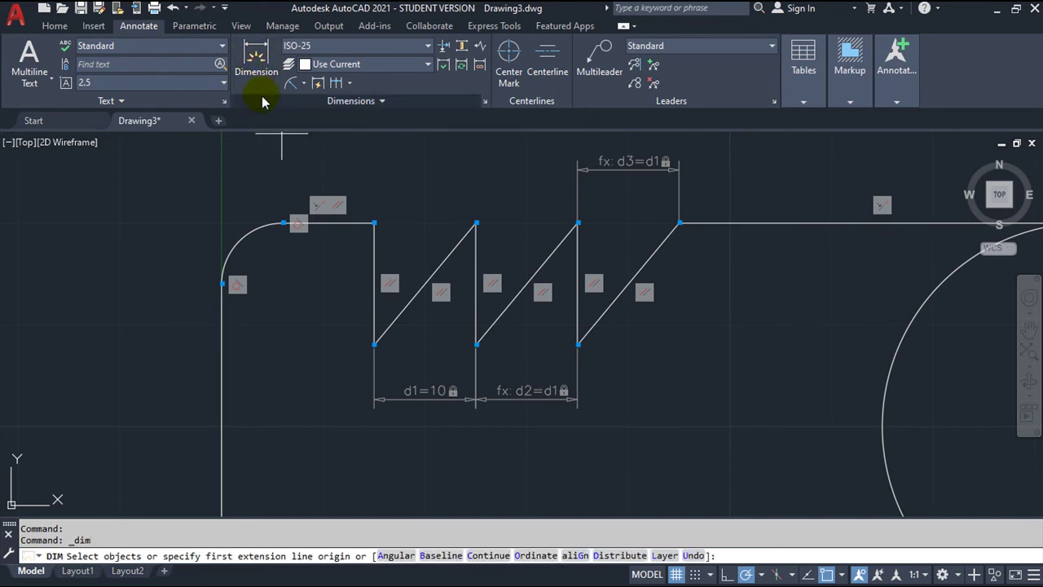
{"action": "left_click", "coordinate": [231, 280]}
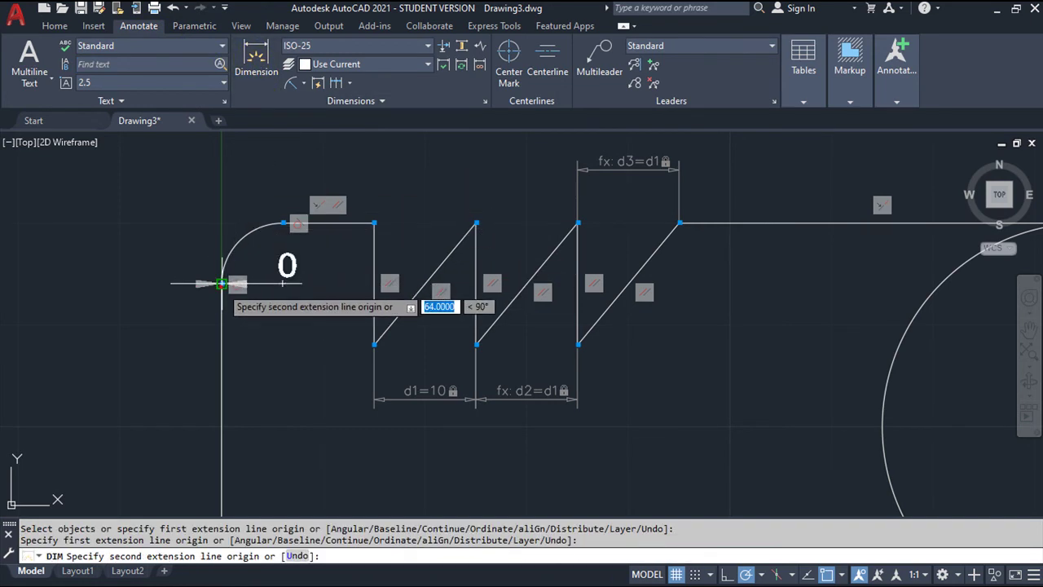
{"action": "left_click", "coordinate": [374, 222]}
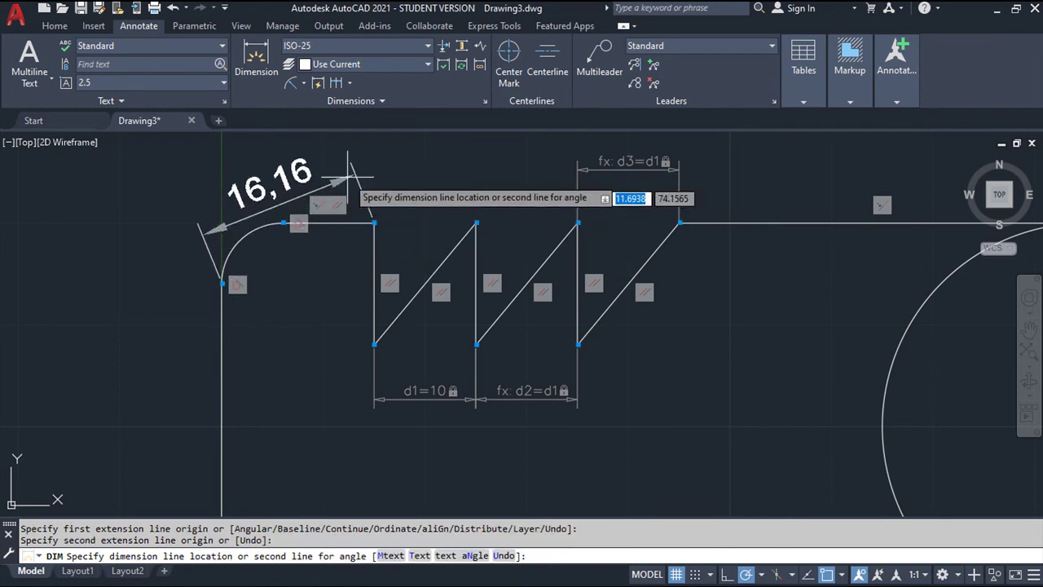
{"action": "left_click", "coordinate": [374, 152]}
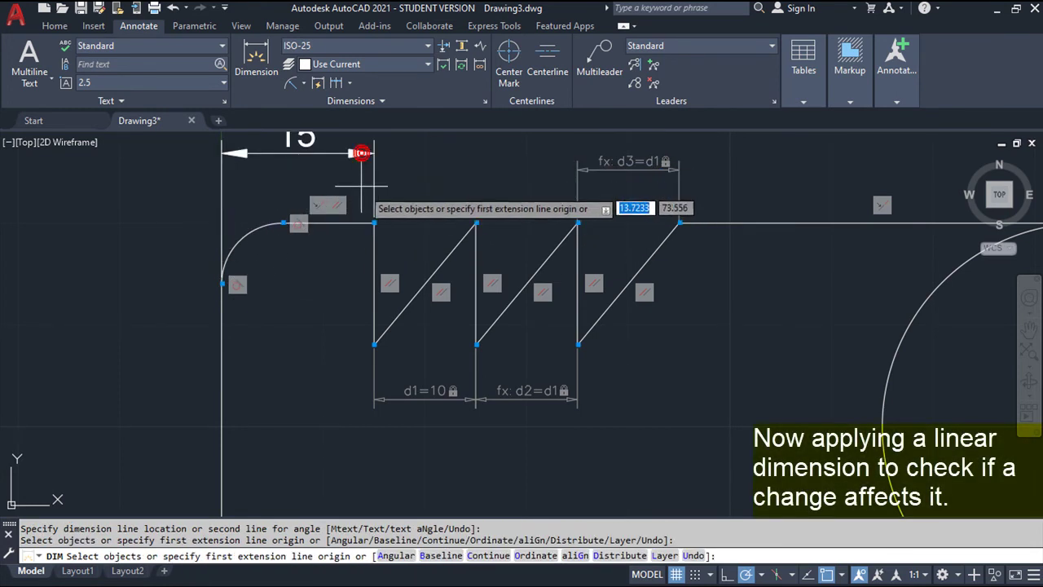
{"action": "mouse_move", "coordinate": [399, 241]}
{"action": "middle_mouse_down"}
{"action": "mouse_move", "coordinate": [421, 300]}
{"action": "mouse_move", "coordinate": [420, 344]}
{"action": "middle_mouse_up"}
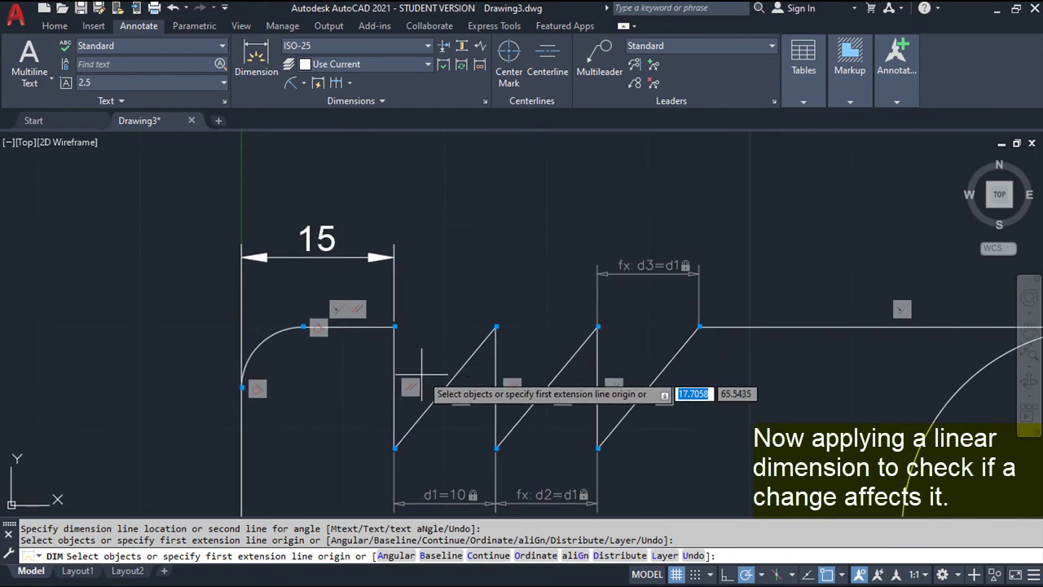
{"action": "key", "text": "Return"}
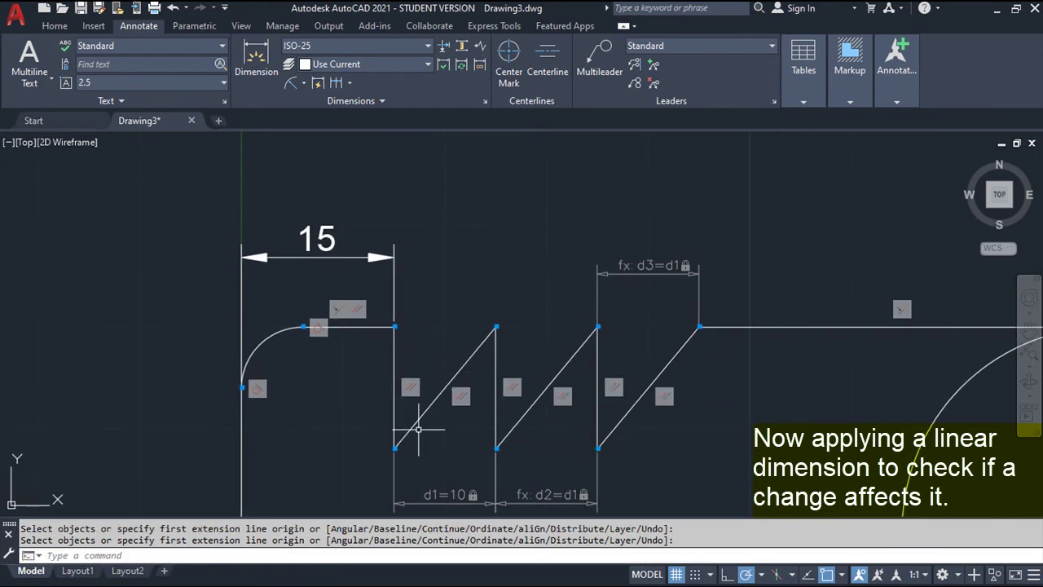
{"action": "left_click", "coordinate": [415, 422]}
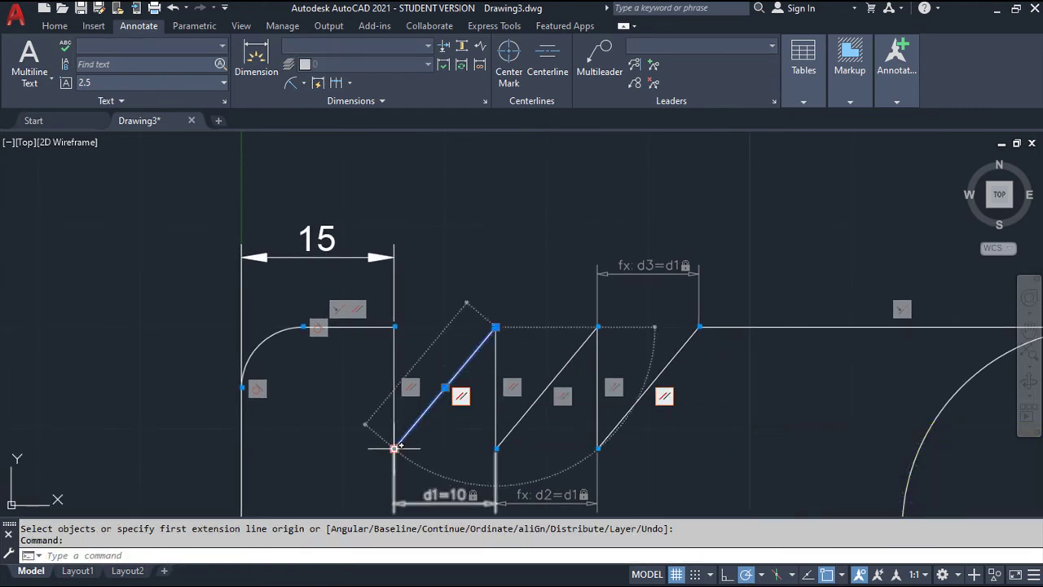
{"action": "left_click", "coordinate": [394, 447]}
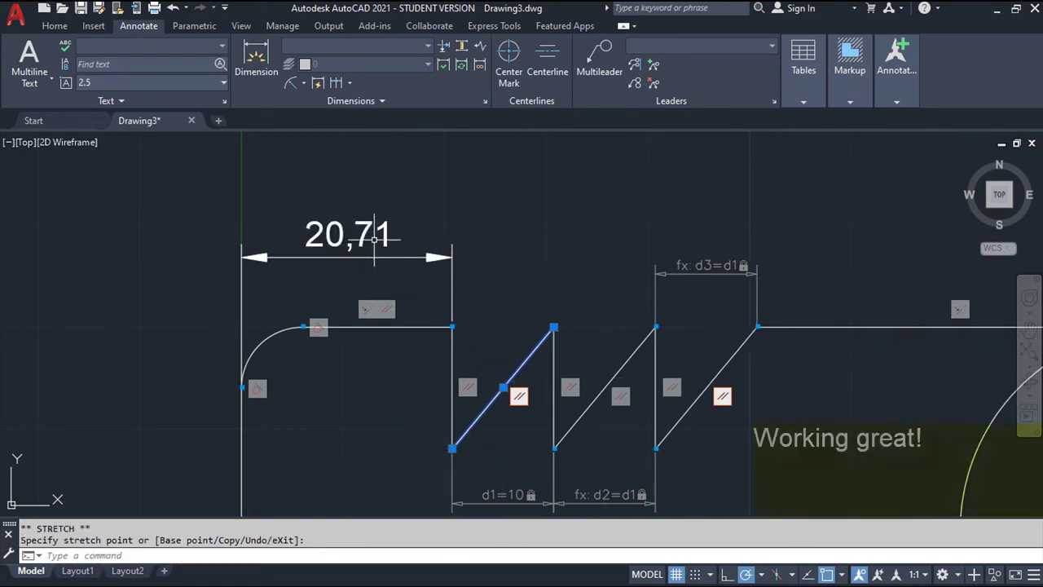
{"action": "left_click", "coordinate": [174, 9]}
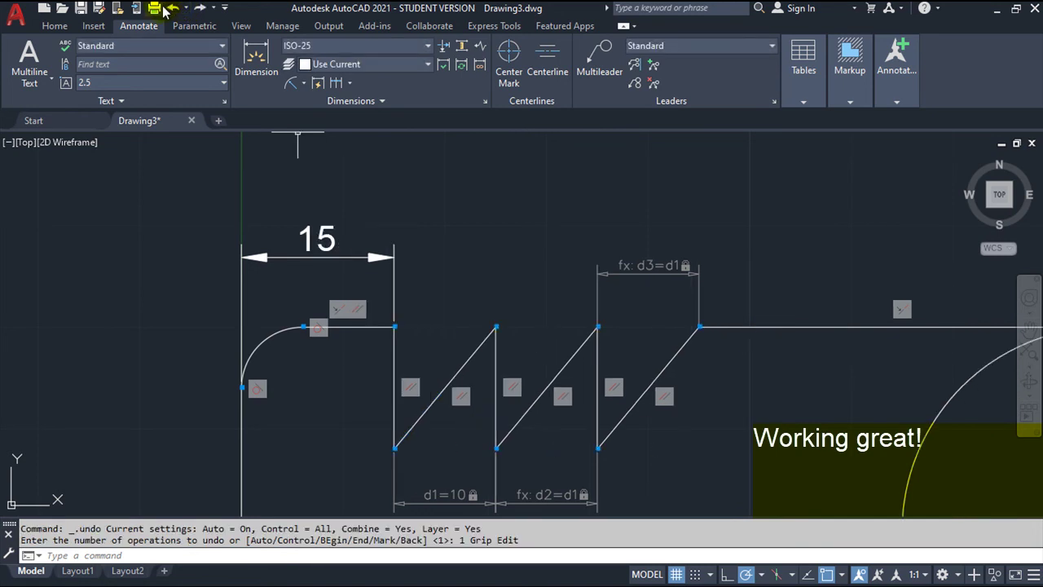
{"action": "left_click", "coordinate": [171, 9]}
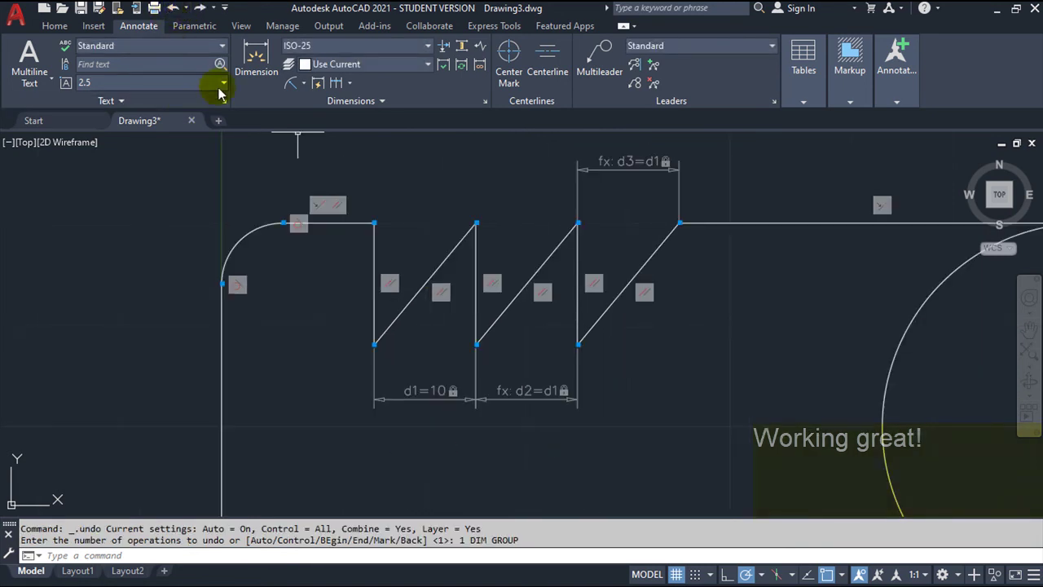
- Create a cyan layer named Dimensions, make it current, and close the layer manager
{"action": "left_click", "coordinate": [54, 26]}
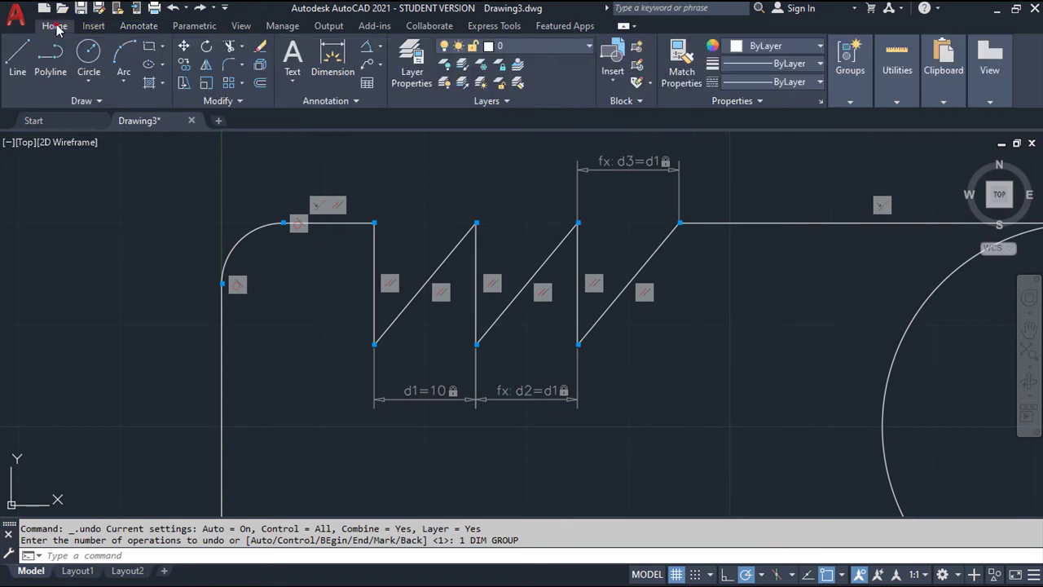
{"action": "left_click", "coordinate": [409, 54]}
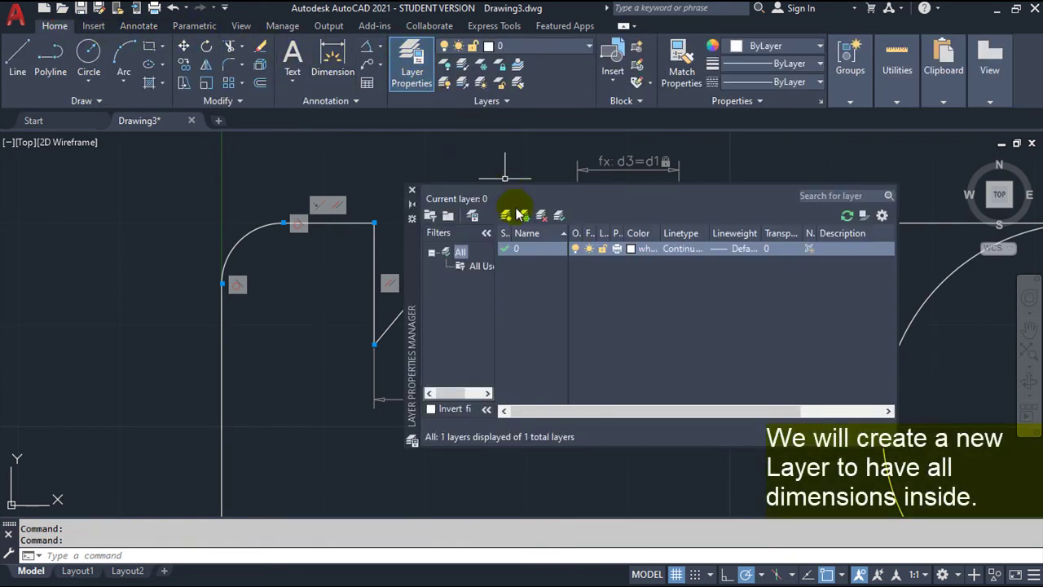
{"action": "right_click", "coordinate": [534, 262]}
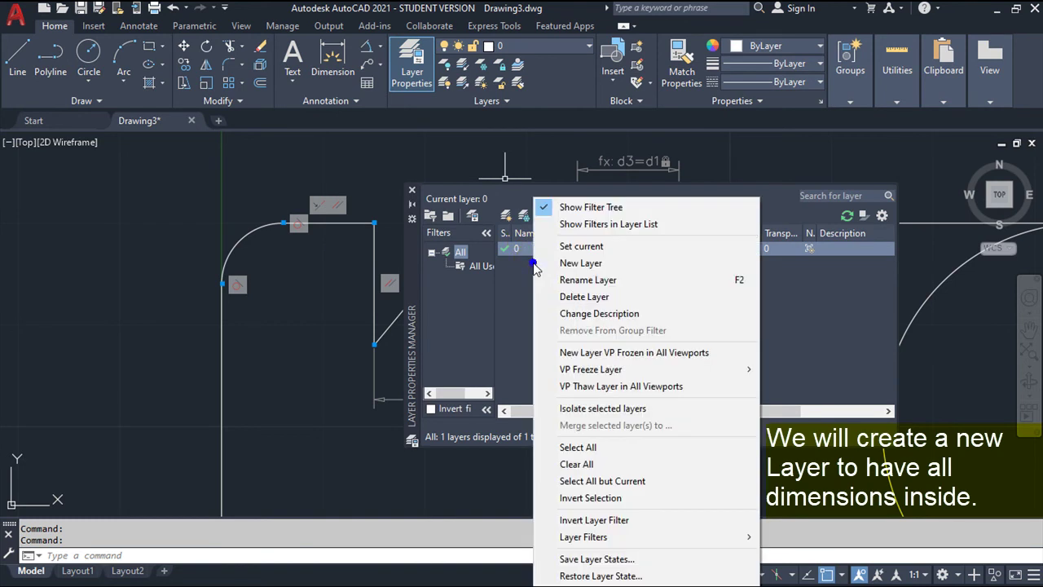
{"action": "left_click", "coordinate": [574, 266]}
{"action": "type", "text": "Dimensions"}
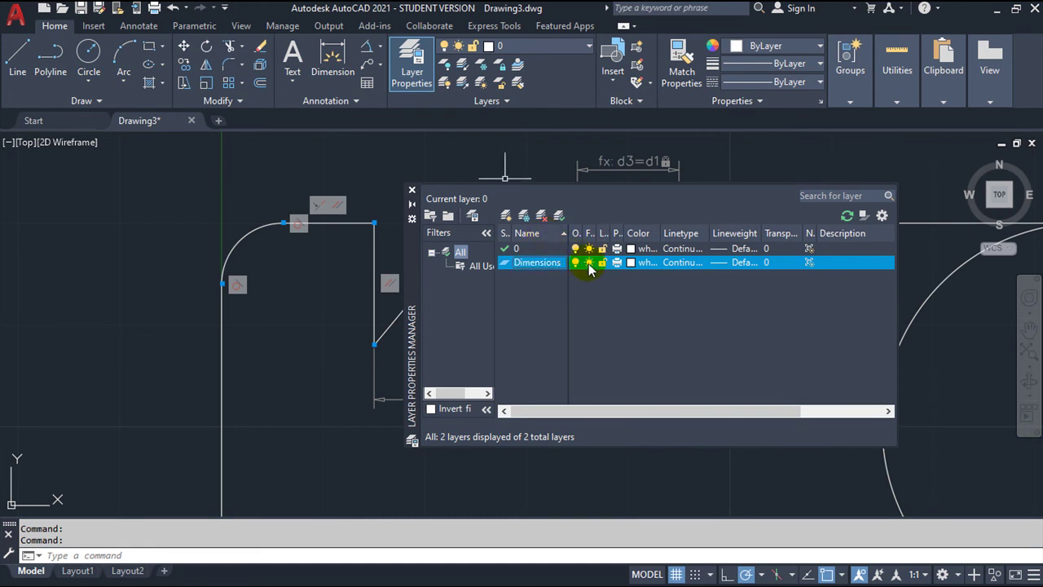
{"action": "left_click", "coordinate": [635, 263]}
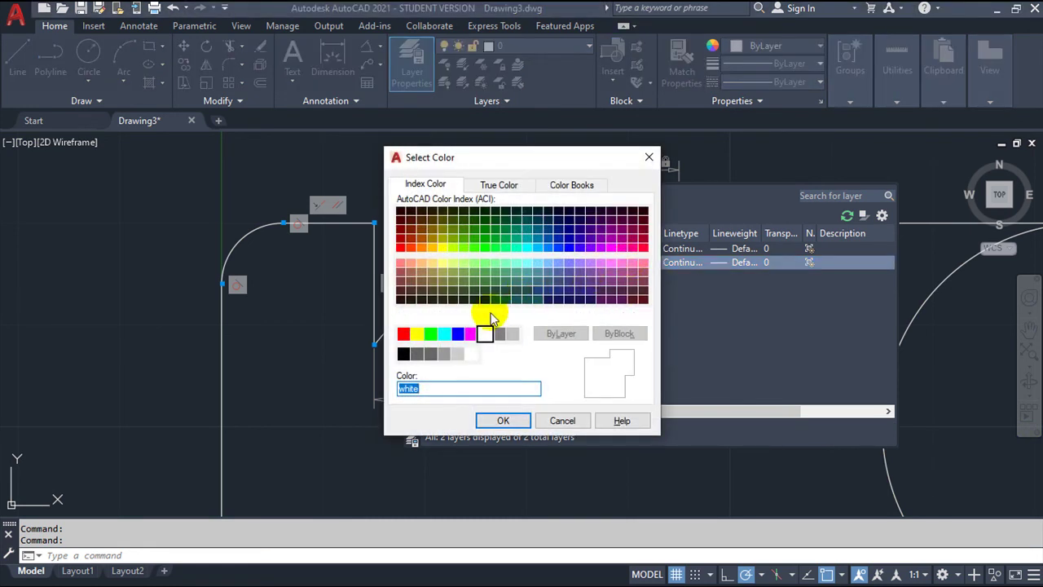
{"action": "left_click", "coordinate": [504, 420]}
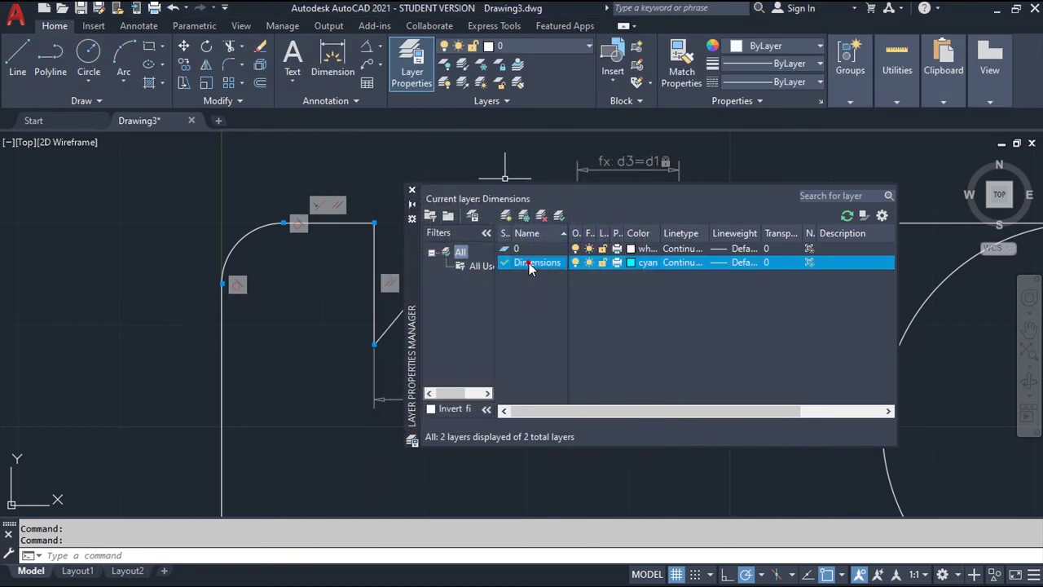
{"action": "left_click", "coordinate": [412, 192]}
- Dimension the first two top-edge segments, 15 and 10
{"action": "middle_click_drag", "start_coordinate": [427, 233], "coordinate": [427, 252]}
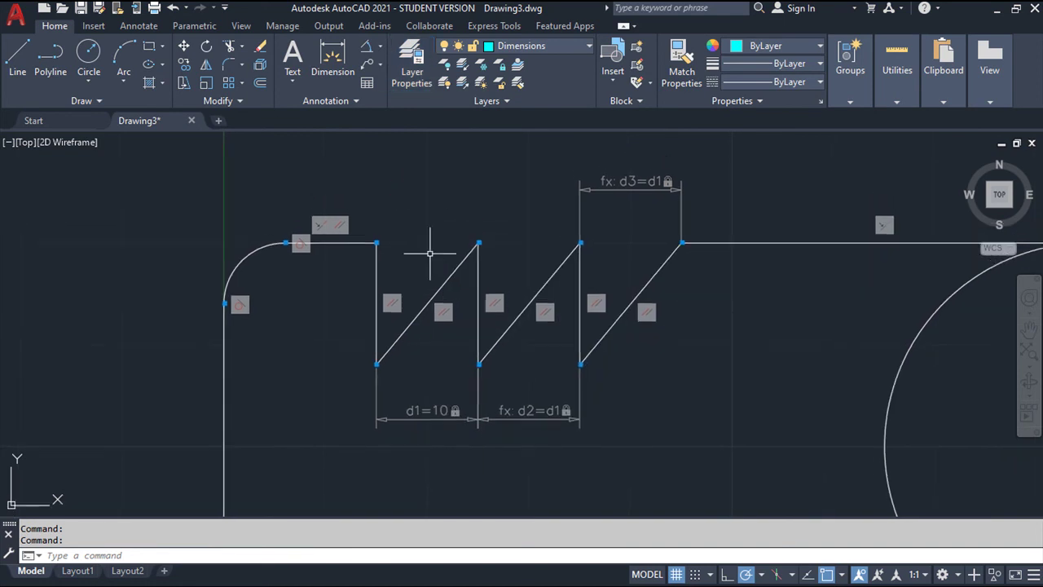
{"action": "scroll", "coordinate": [426, 252], "scroll_direction": "down", "scroll_amount": 2}
{"action": "middle_click_drag", "start_coordinate": [611, 307], "coordinate": [610, 334]}
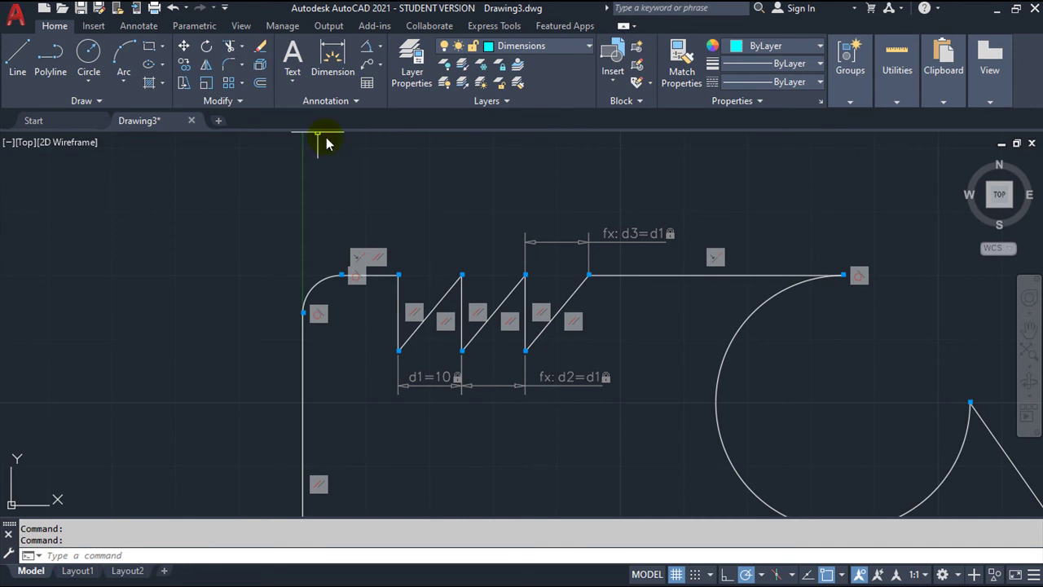
{"action": "left_click", "coordinate": [147, 29]}
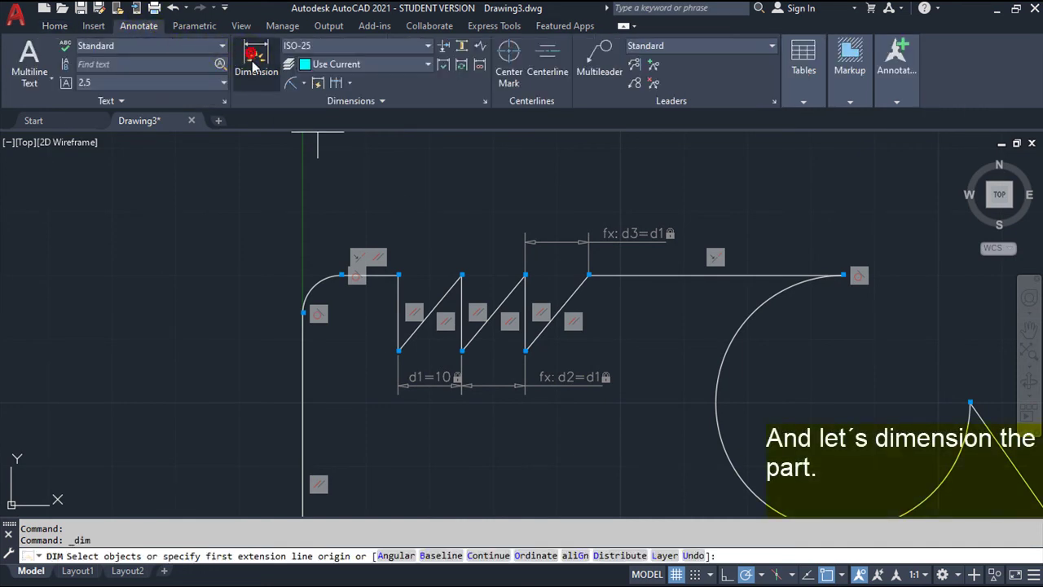
{"action": "left_click", "coordinate": [303, 313]}
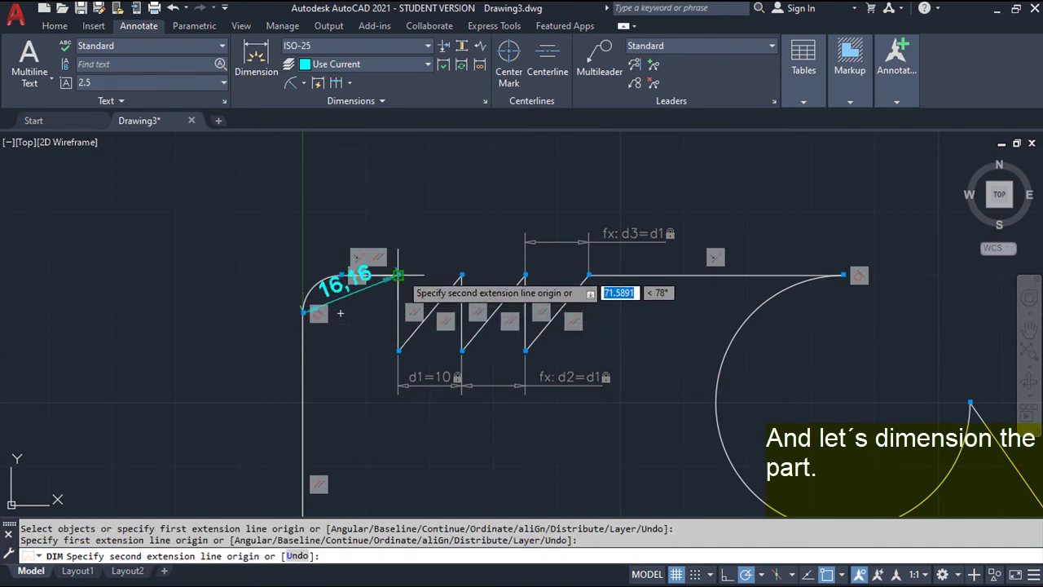
{"action": "left_click", "coordinate": [397, 276]}
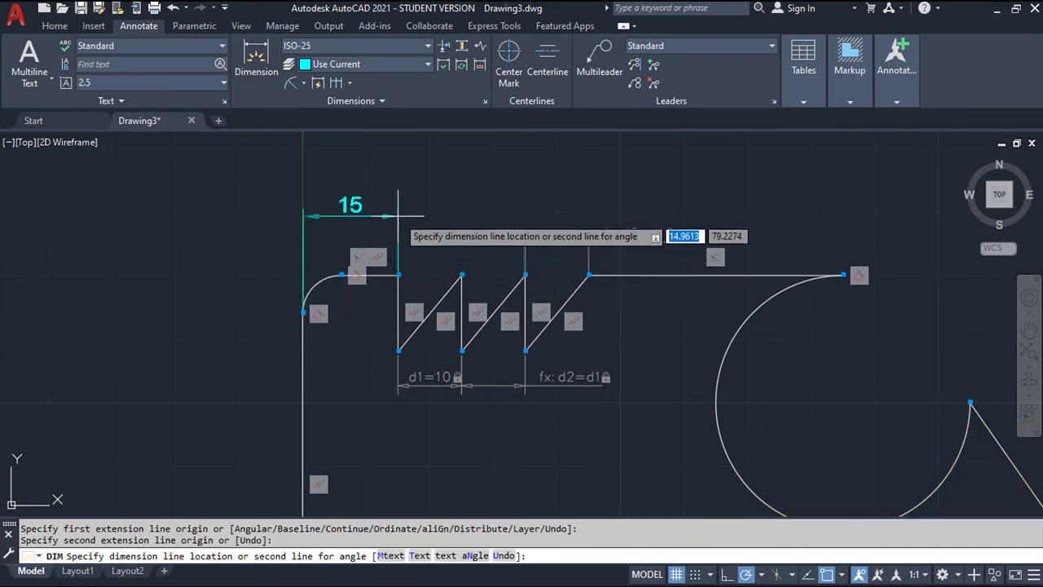
{"action": "left_click", "coordinate": [398, 216]}
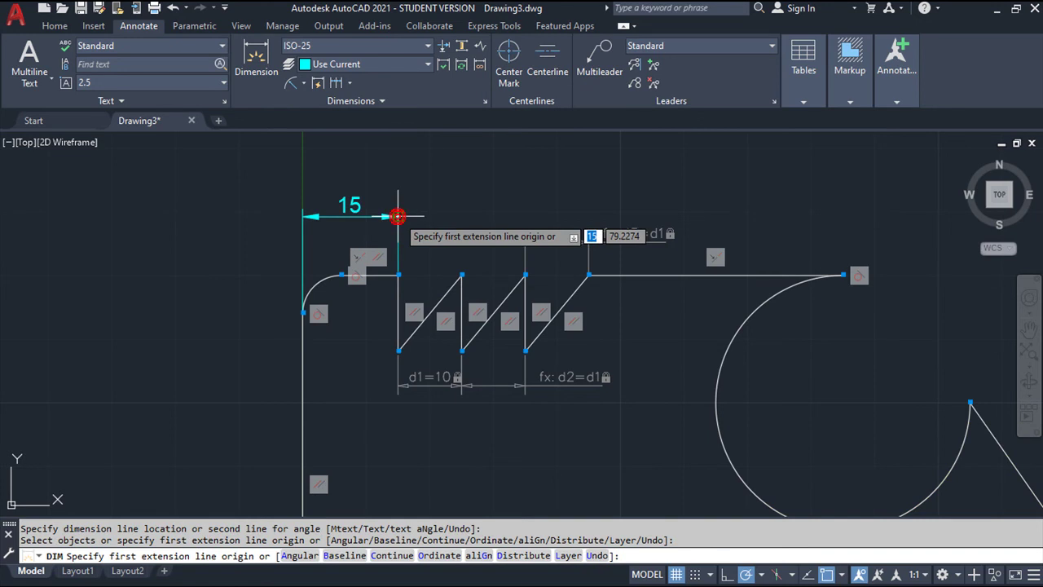
{"action": "left_click", "coordinate": [397, 276]}
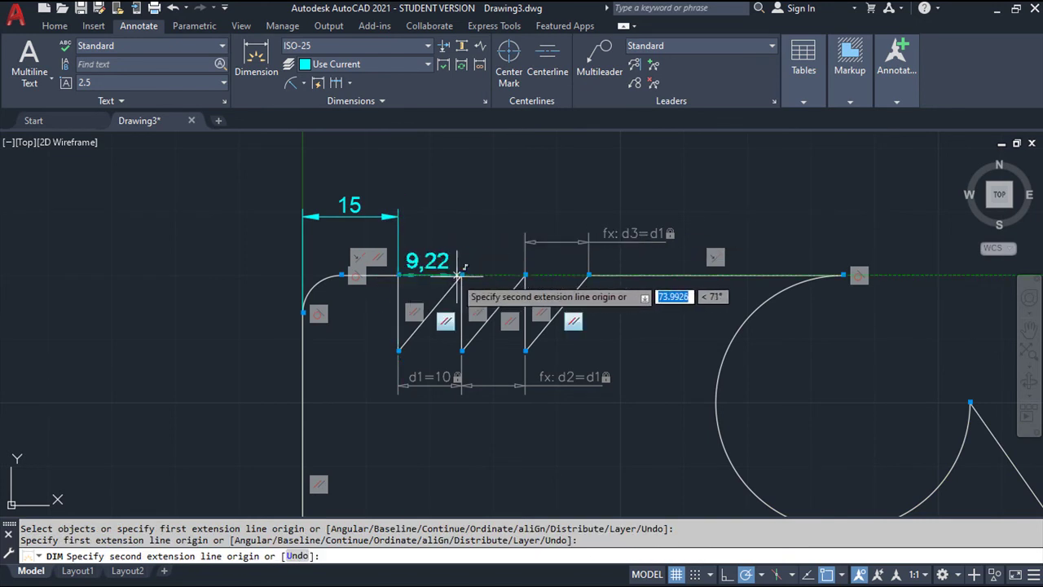
{"action": "left_click", "coordinate": [462, 275]}
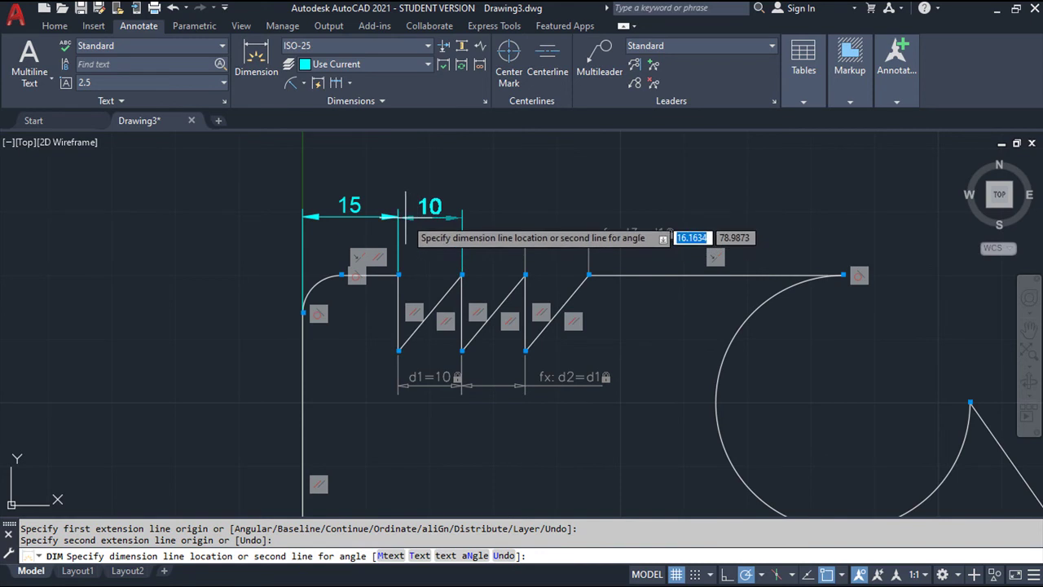
{"action": "left_click", "coordinate": [398, 216]}
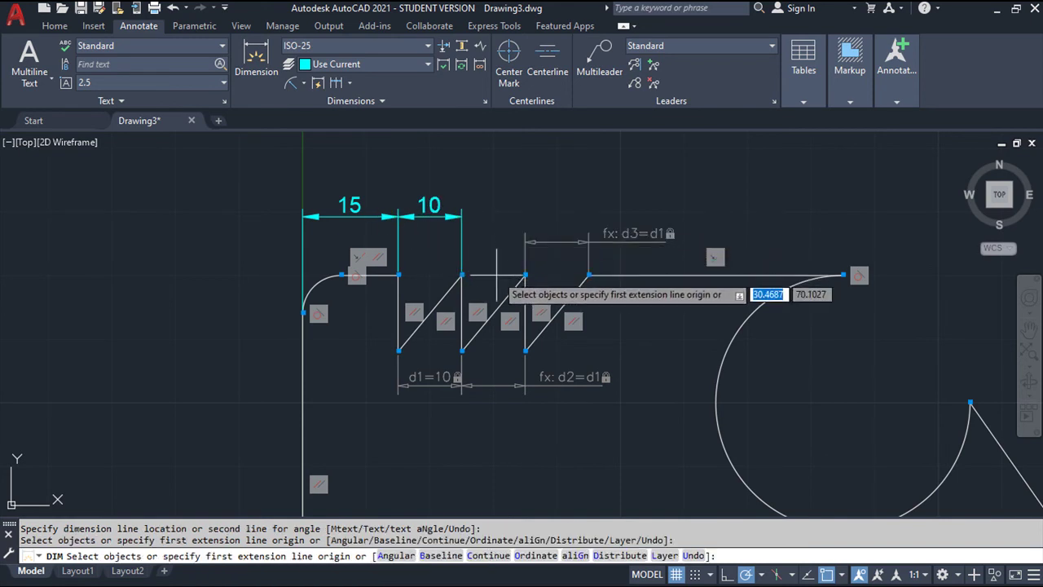
- Add the 40 dimension along the top edge to the large arc's end
{"action": "middle_click_drag", "start_coordinate": [458, 272], "coordinate": [415, 316]}
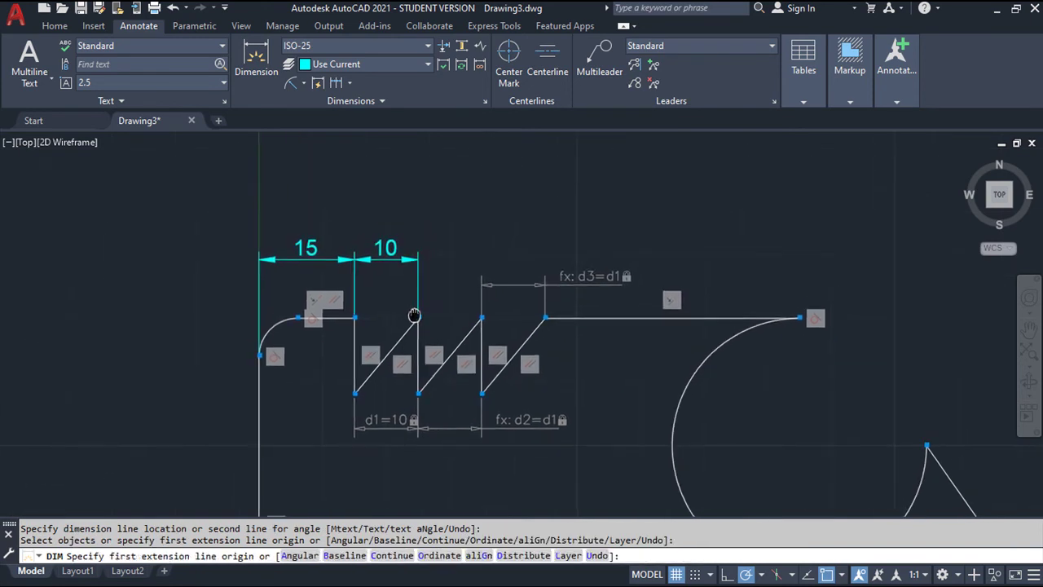
{"action": "left_click", "coordinate": [545, 318]}
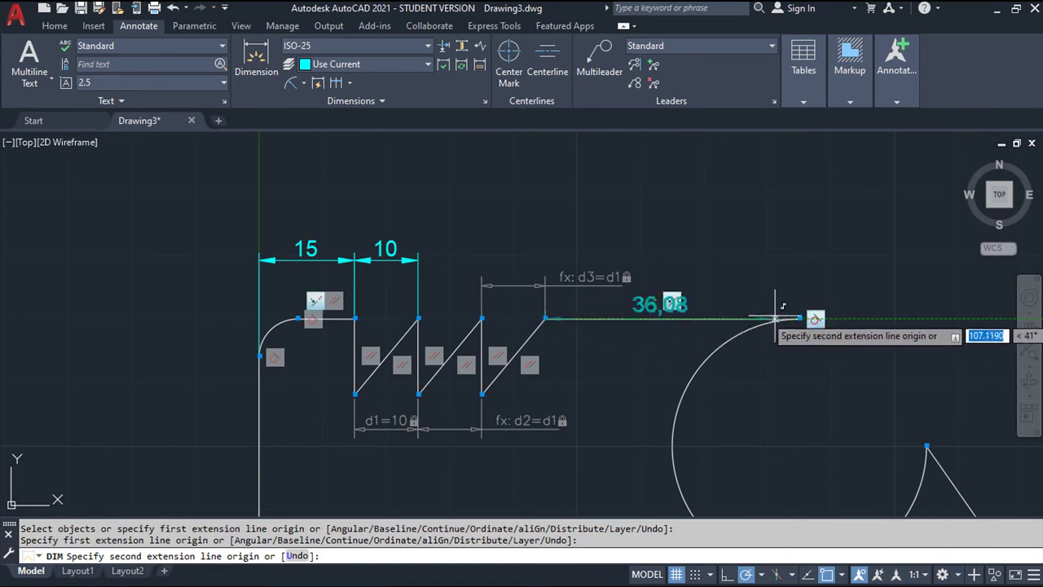
{"action": "left_click", "coordinate": [800, 318]}
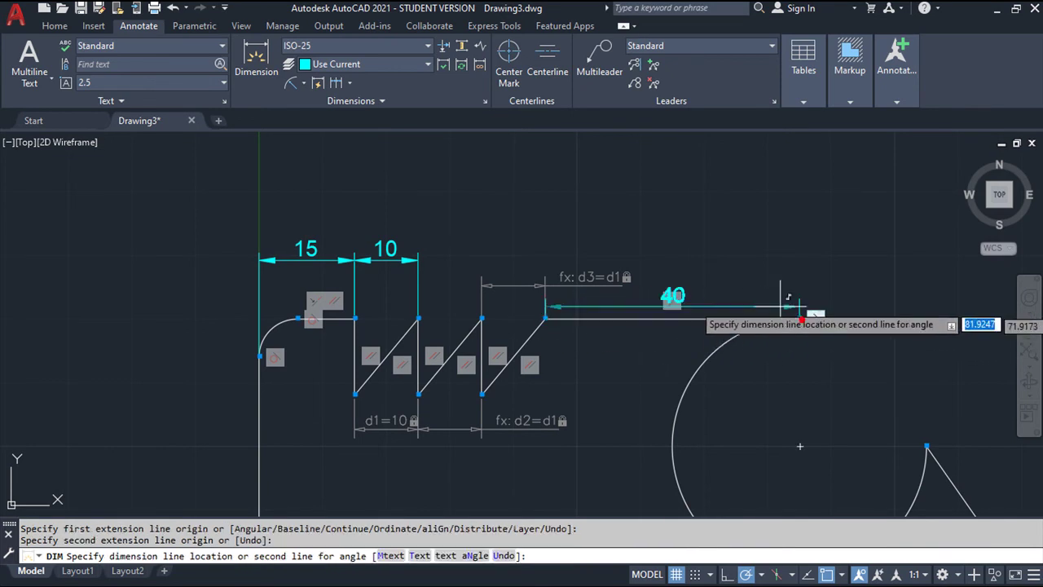
{"action": "left_click", "coordinate": [724, 261]}
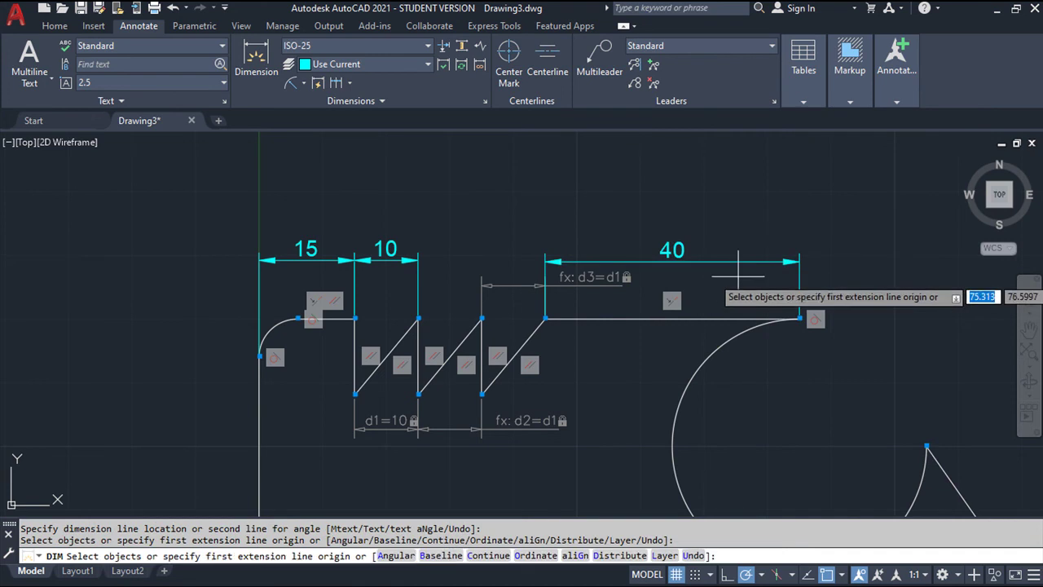
- Add the overall 85 width dimension above the top-edge dimensions
{"action": "left_click", "coordinate": [799, 318]}
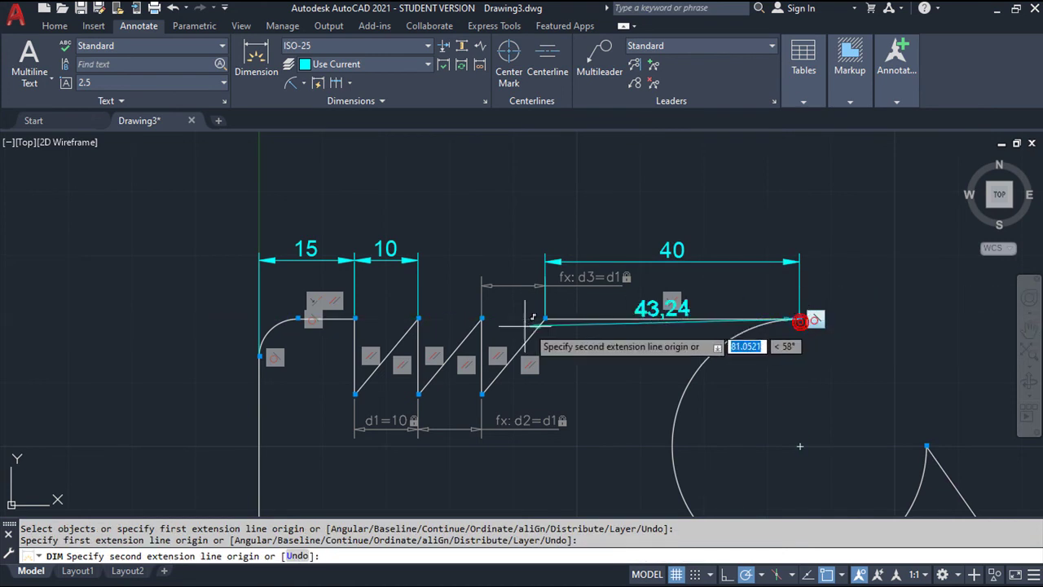
{"action": "left_click", "coordinate": [259, 356]}
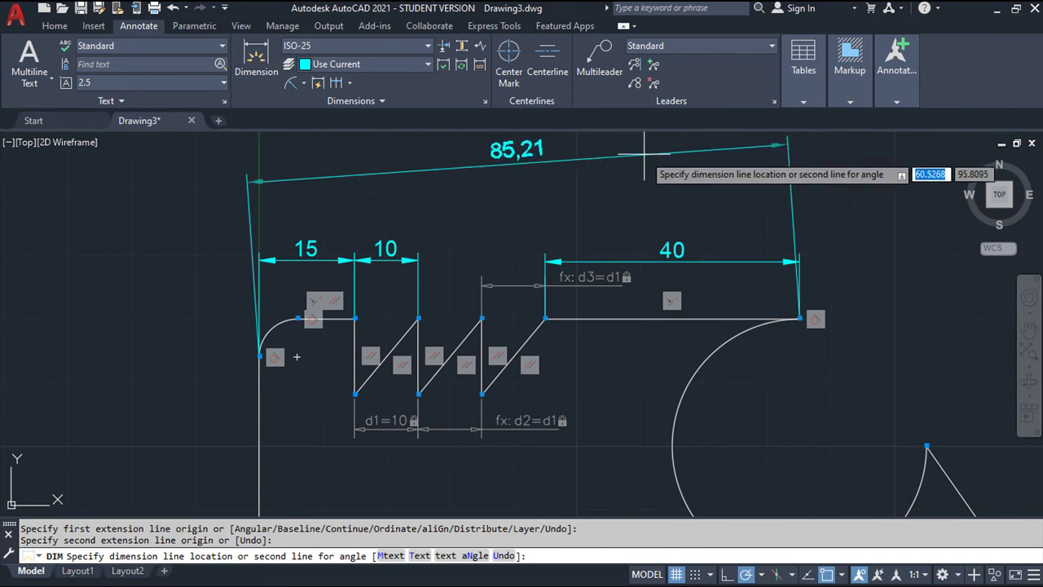
{"action": "scroll", "coordinate": [624, 163], "scroll_direction": "up", "scroll_amount": 2}
{"action": "scroll", "coordinate": [619, 200], "scroll_direction": "up", "scroll_amount": 2}
{"action": "scroll", "coordinate": [619, 210], "scroll_direction": "down", "scroll_amount": 6}
{"action": "scroll", "coordinate": [619, 210], "scroll_direction": "down", "scroll_amount": 2}
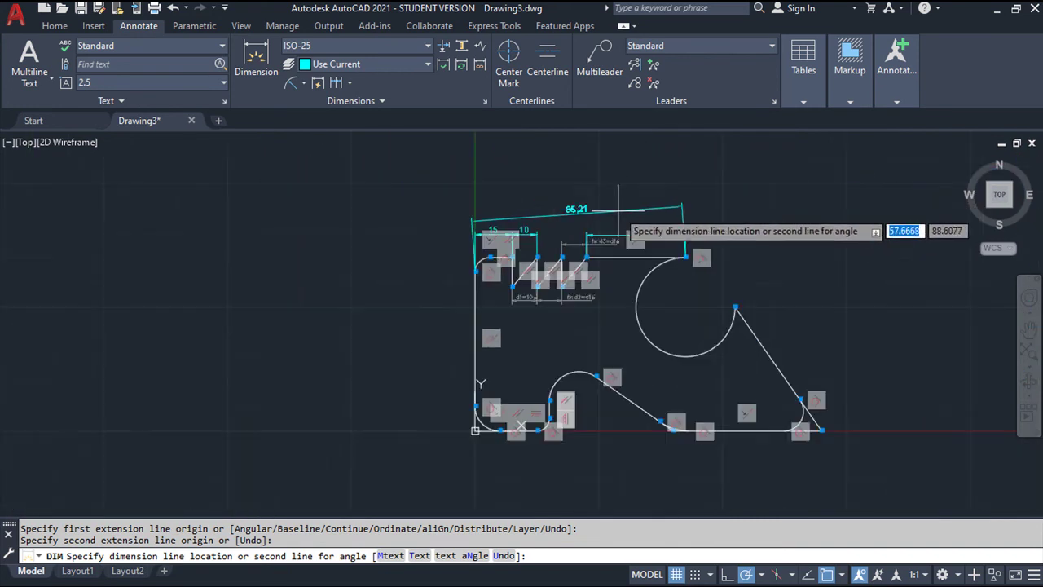
{"action": "left_click", "coordinate": [704, 215]}
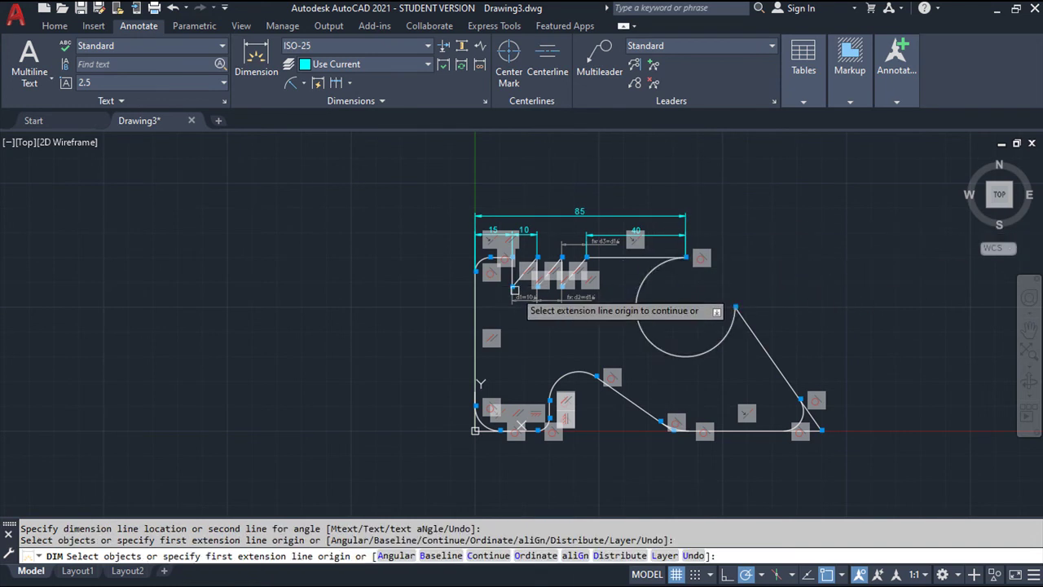
{"action": "scroll", "coordinate": [513, 268], "scroll_direction": "down", "scroll_amount": 4}
{"action": "scroll", "coordinate": [515, 291], "scroll_direction": "up", "scroll_amount": 5}
{"action": "mouse_move", "coordinate": [470, 286]}
{"action": "middle_mouse_down"}
{"action": "mouse_move", "coordinate": [464, 241]}
{"action": "mouse_move", "coordinate": [445, 274]}
{"action": "mouse_move", "coordinate": [392, 316]}
{"action": "middle_mouse_up"}
{"action": "scroll", "coordinate": [562, 255], "scroll_direction": "up", "scroll_amount": 2}
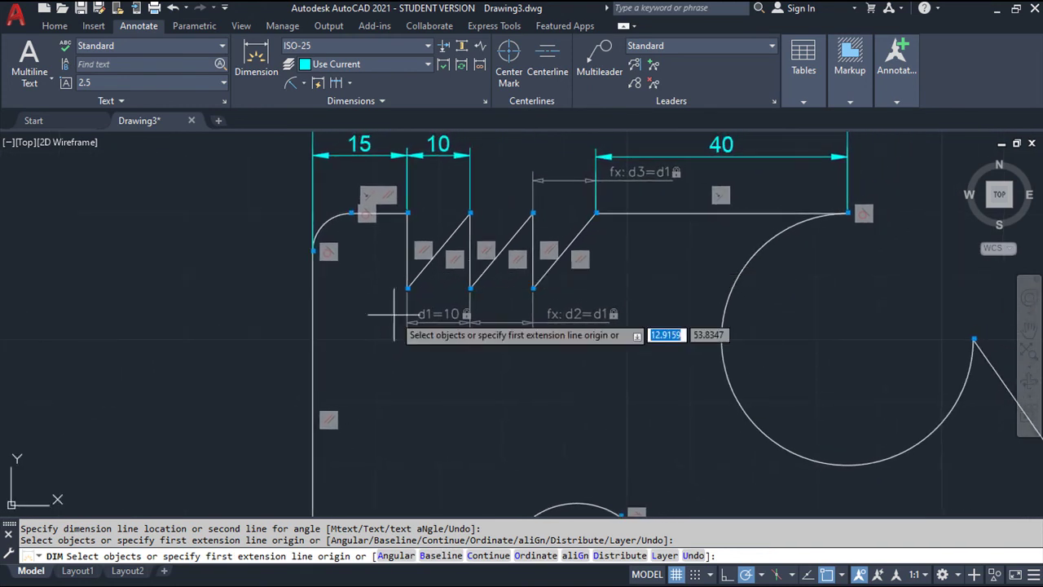
- Add the 12 step height dimension and the R6 and R20 radius dimensions
{"action": "left_click", "coordinate": [261, 54]}
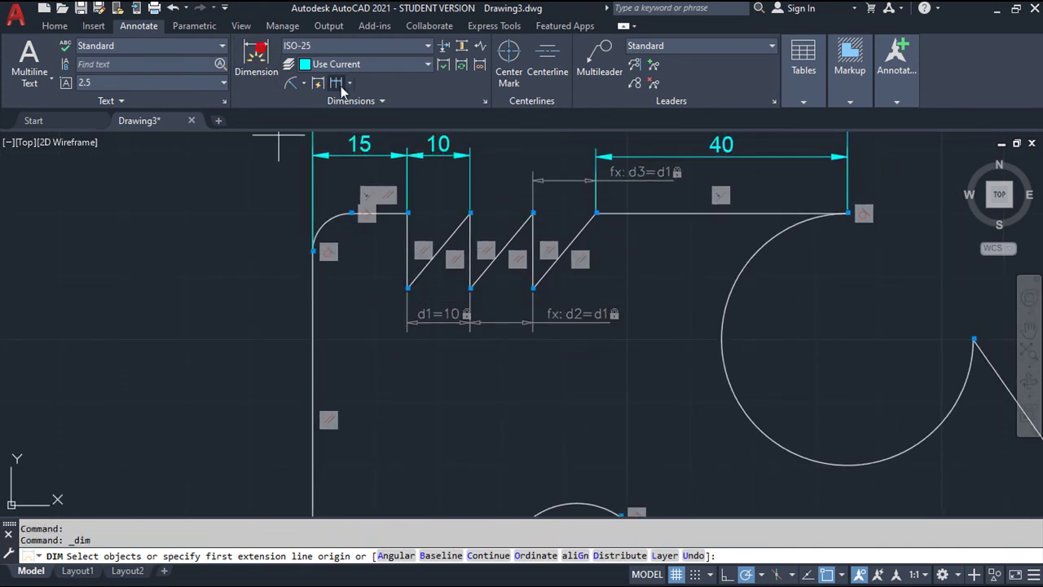
{"action": "left_click", "coordinate": [595, 214]}
{"action": "left_click", "coordinate": [532, 288]}
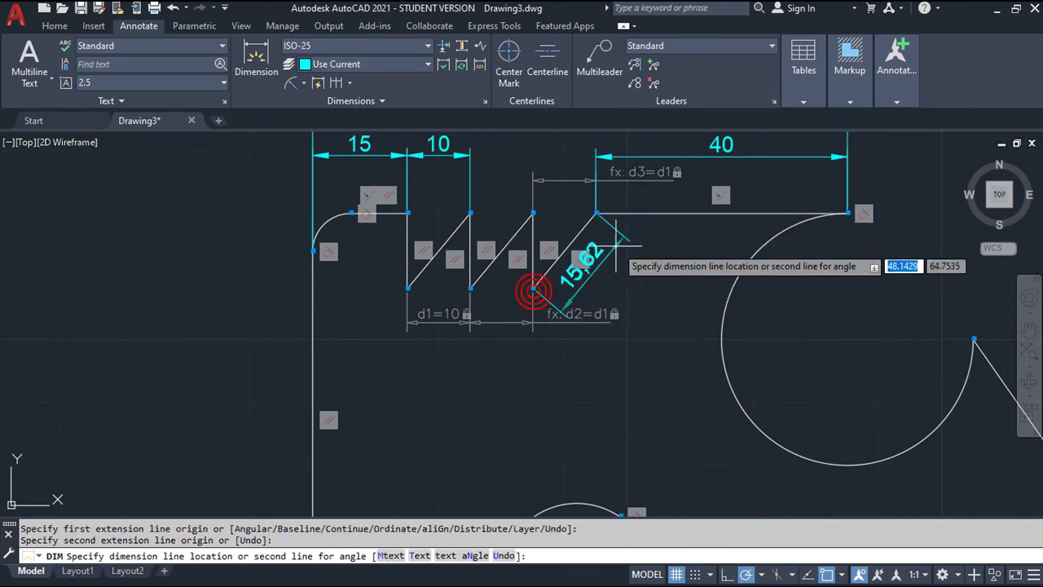
{"action": "left_click", "coordinate": [651, 240]}
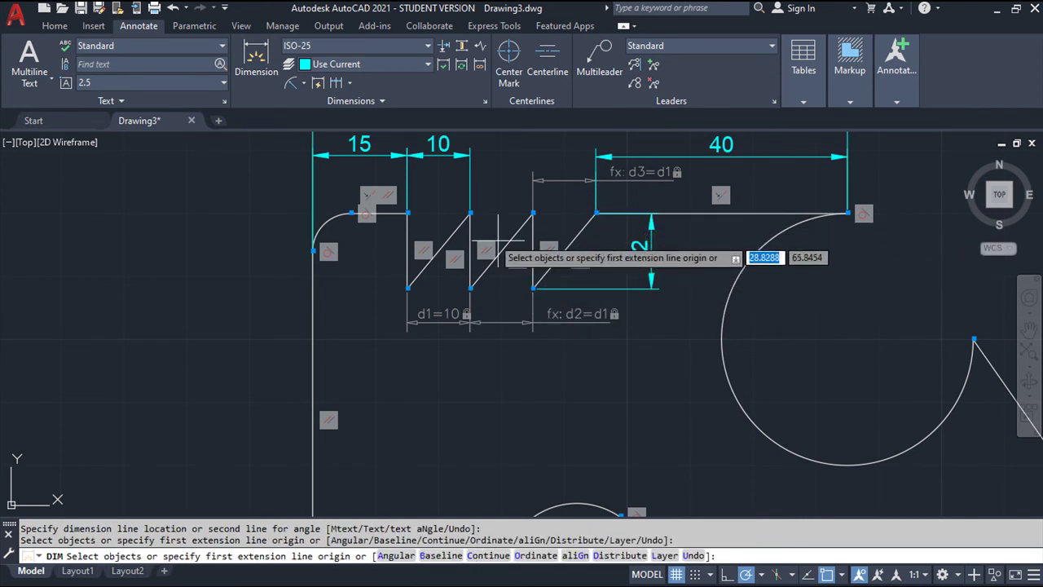
{"action": "left_click", "coordinate": [329, 221]}
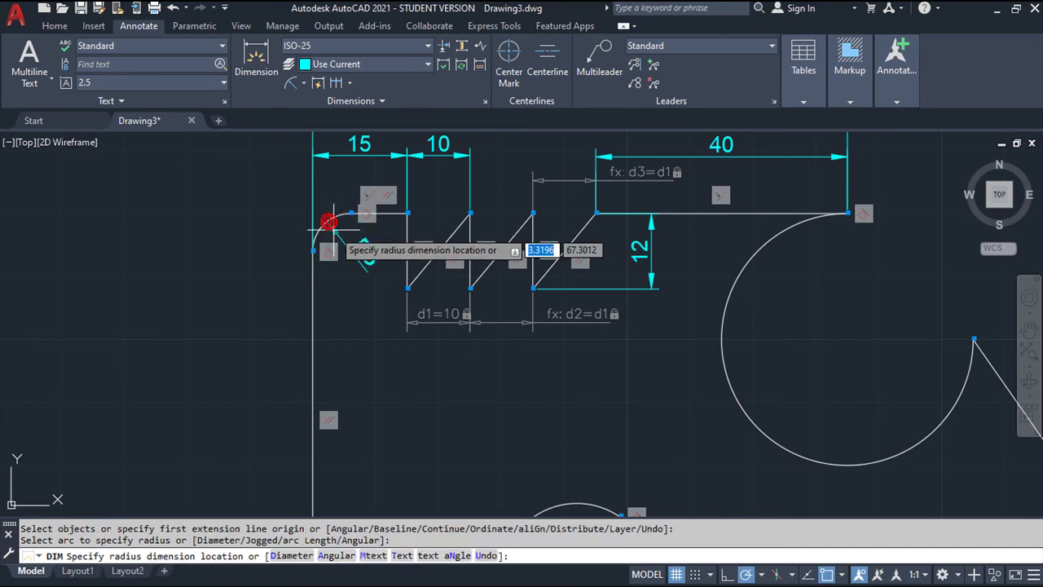
{"action": "left_click", "coordinate": [348, 250]}
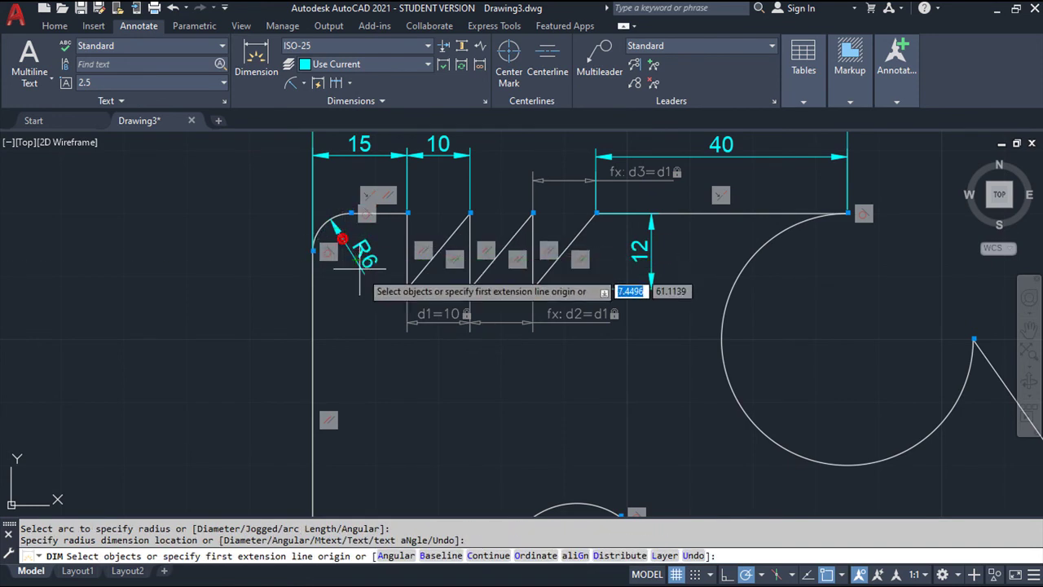
{"action": "left_click", "coordinate": [724, 365]}
{"action": "left_click", "coordinate": [679, 368]}
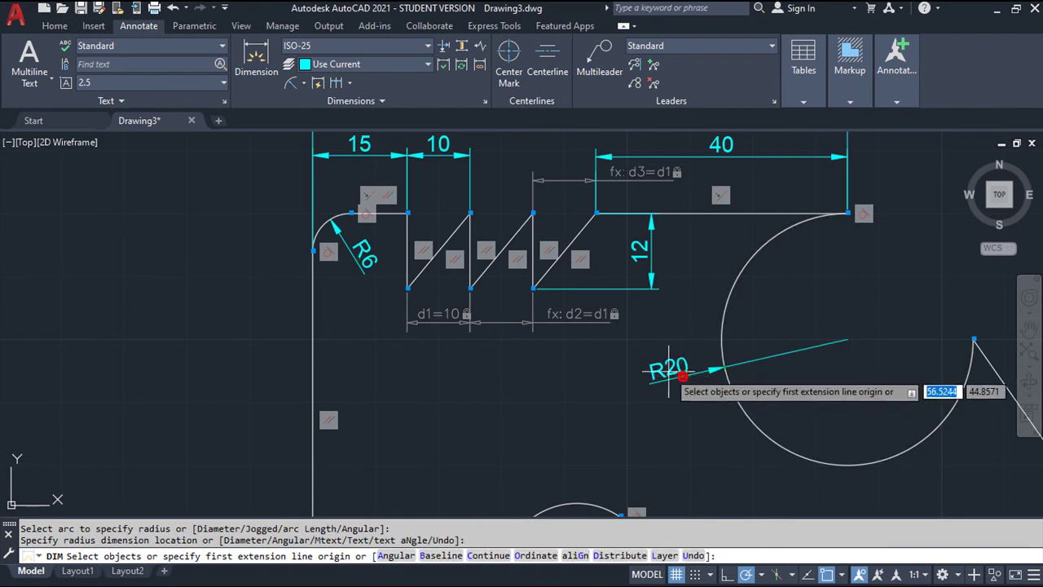
- Add the overall 70 height dimension left of the profile
{"action": "scroll", "coordinate": [456, 361], "scroll_direction": "down", "scroll_amount": 3}
{"action": "middle_click_drag", "start_coordinate": [410, 361], "coordinate": [410, 289]}
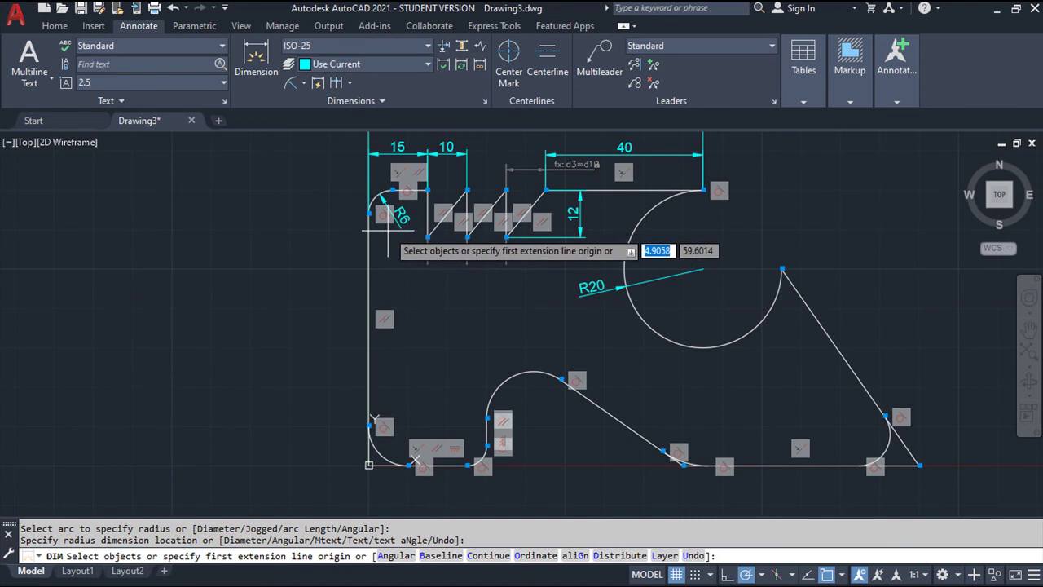
{"action": "key", "text": "Return"}
{"action": "left_click", "coordinate": [393, 190]}
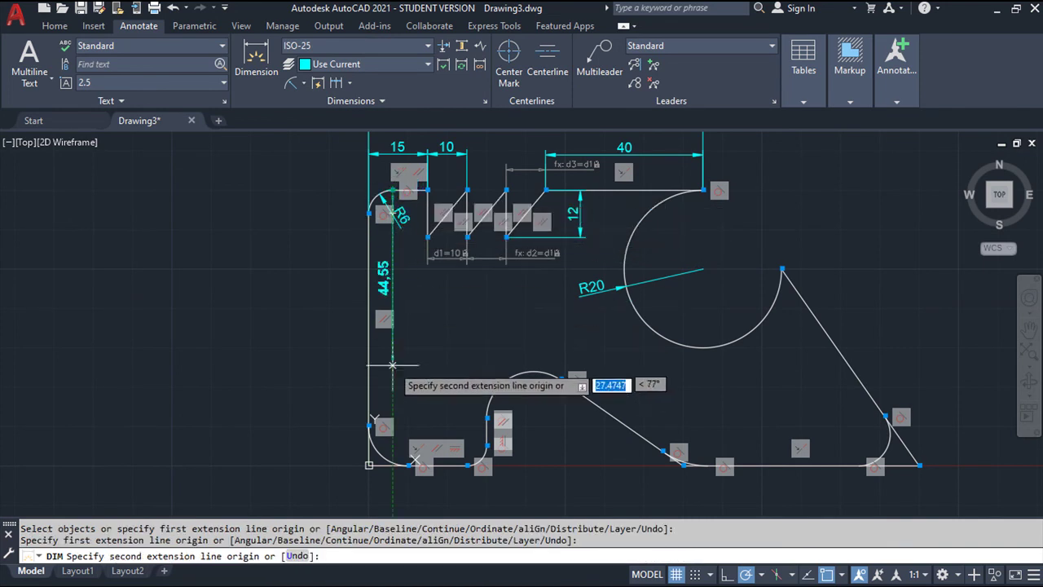
{"action": "left_click", "coordinate": [407, 464]}
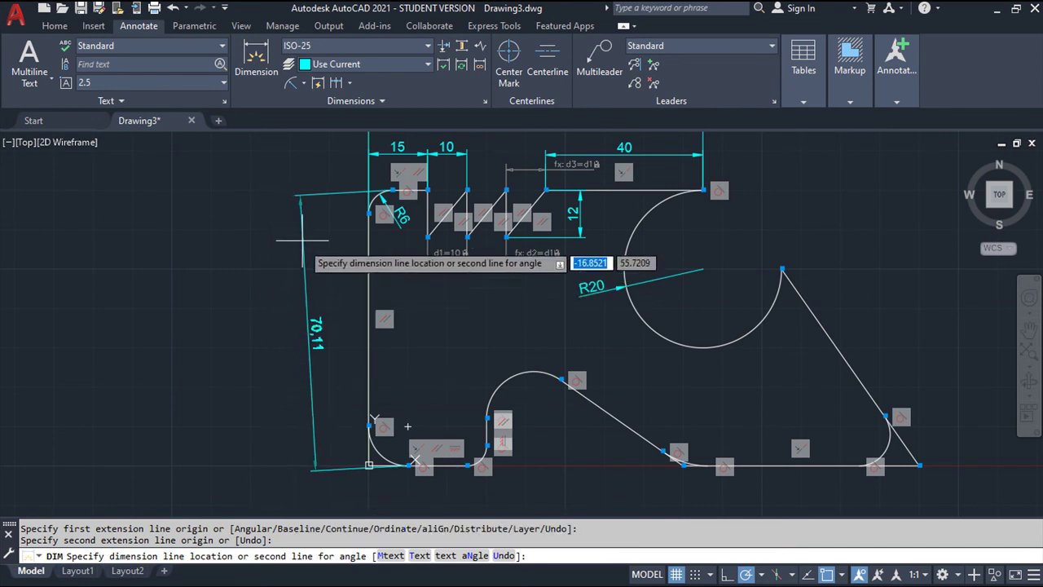
{"action": "left_click", "coordinate": [328, 167]}
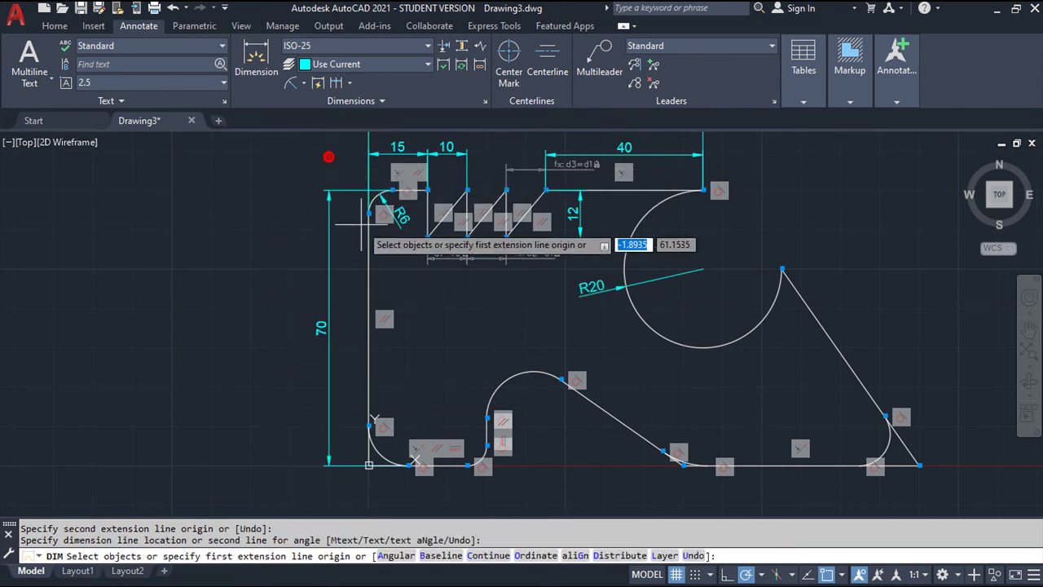
- Dimension the R10, R5 and R12 arc radii
{"action": "mouse_move", "coordinate": [424, 427]}
{"action": "middle_mouse_down"}
{"action": "mouse_move", "coordinate": [356, 302]}
{"action": "mouse_move", "coordinate": [424, 335]}
{"action": "middle_mouse_up"}
{"action": "scroll", "coordinate": [352, 289], "scroll_direction": "up", "scroll_amount": 4}
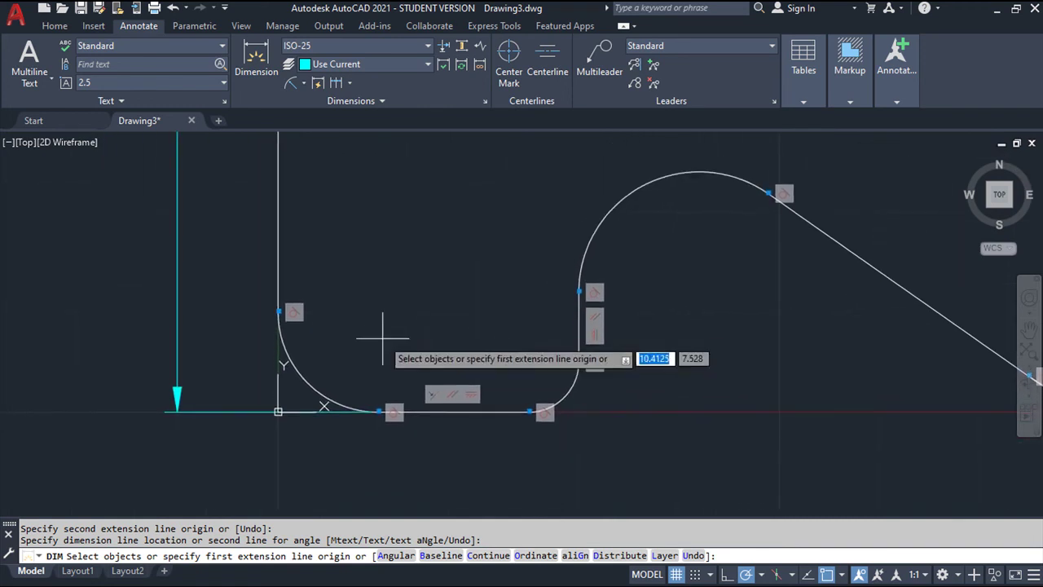
{"action": "left_click", "coordinate": [317, 377]}
{"action": "left_click", "coordinate": [318, 377]}
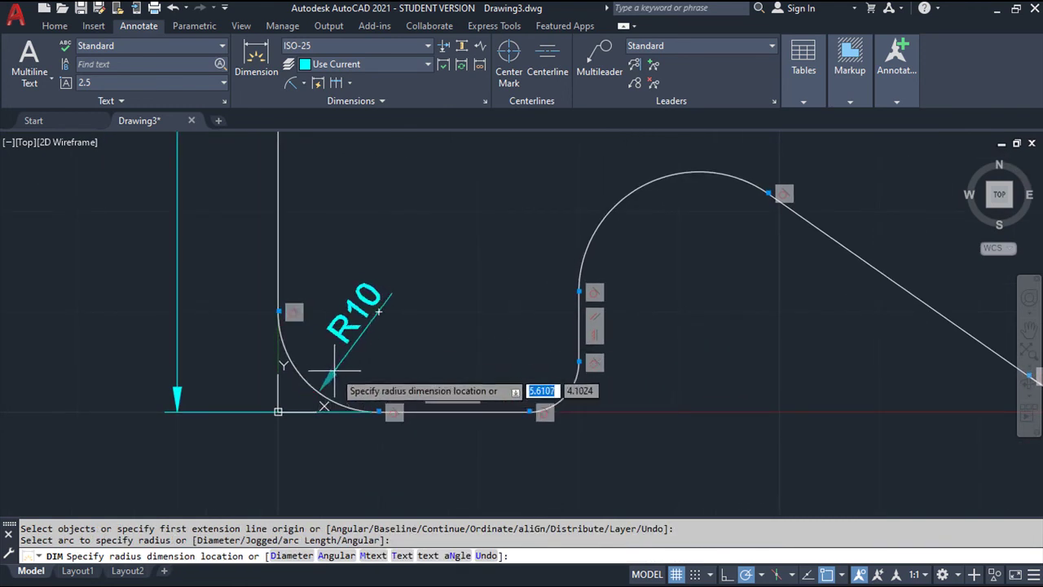
{"action": "left_click", "coordinate": [324, 384]}
{"action": "left_click", "coordinate": [568, 399]}
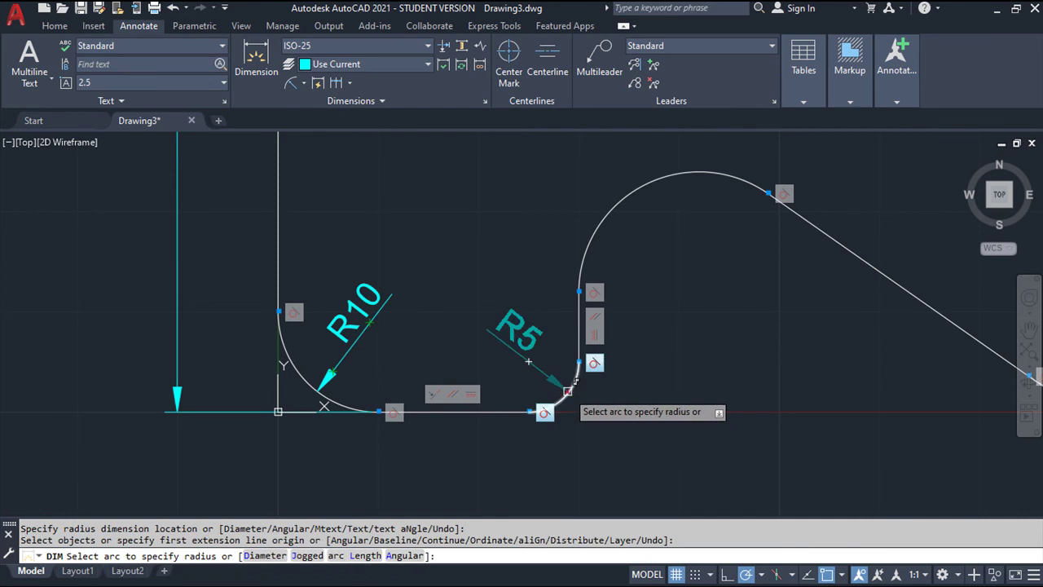
{"action": "left_click", "coordinate": [586, 402]}
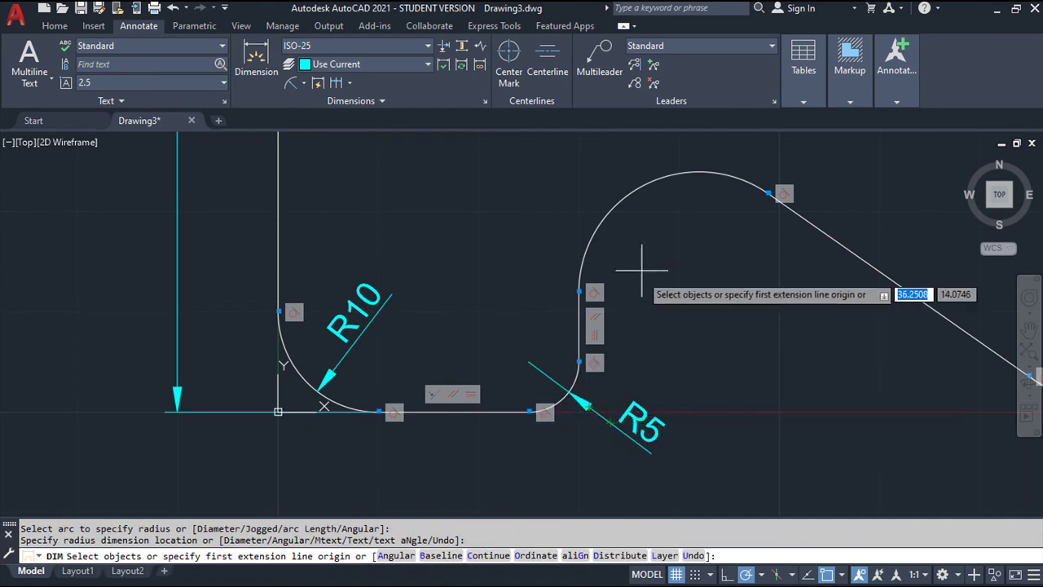
{"action": "left_click", "coordinate": [623, 201]}
{"action": "left_click", "coordinate": [516, 200]}
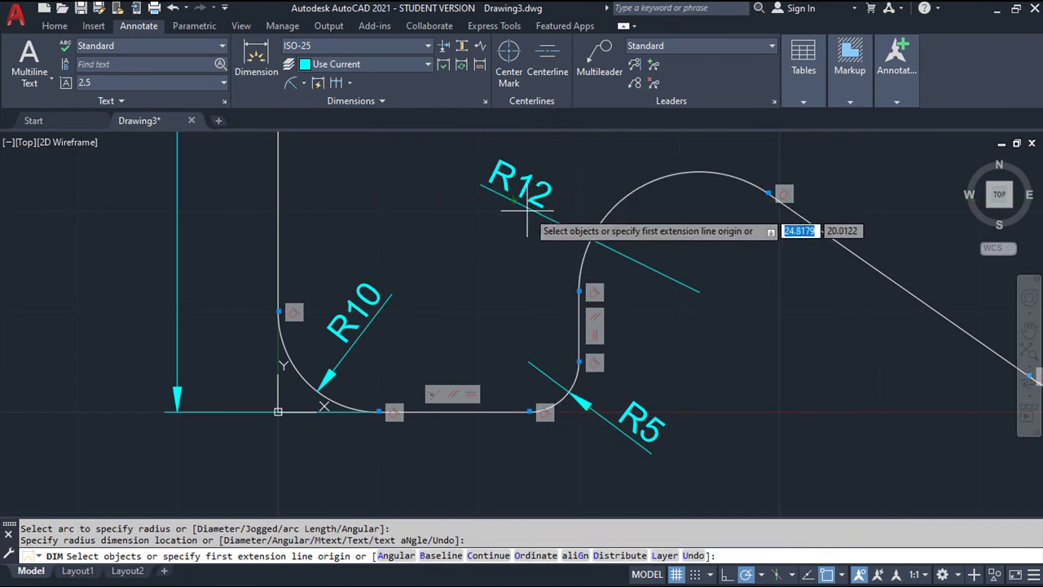
- Add the 30 and 80 horizontal dimensions below the profile from its left edge
{"action": "scroll", "coordinate": [414, 353], "scroll_direction": "down", "scroll_amount": 2}
{"action": "middle_click_drag", "start_coordinate": [421, 357], "coordinate": [375, 275]}
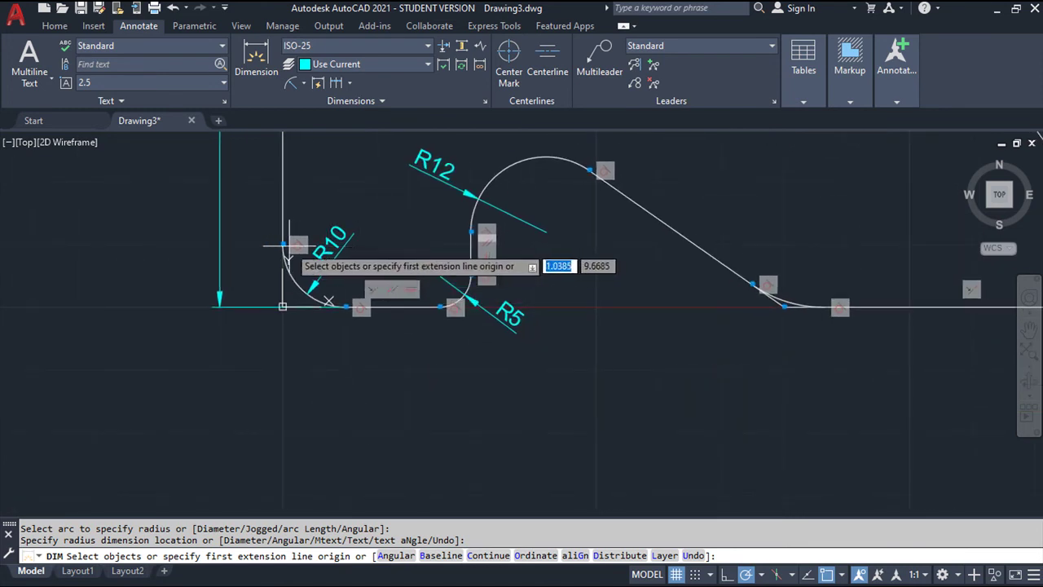
{"action": "left_click", "coordinate": [284, 244]}
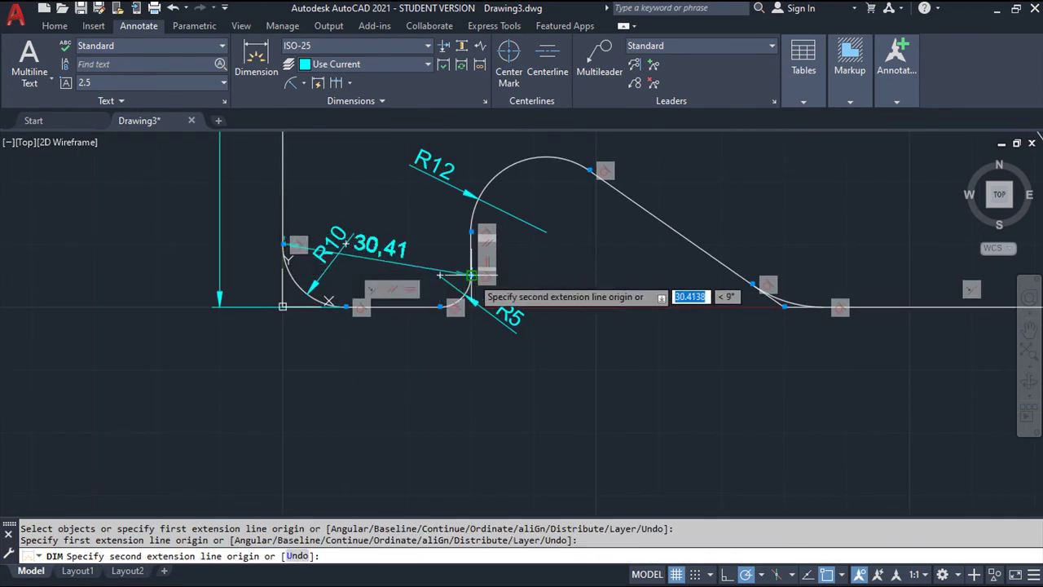
{"action": "left_click", "coordinate": [471, 276]}
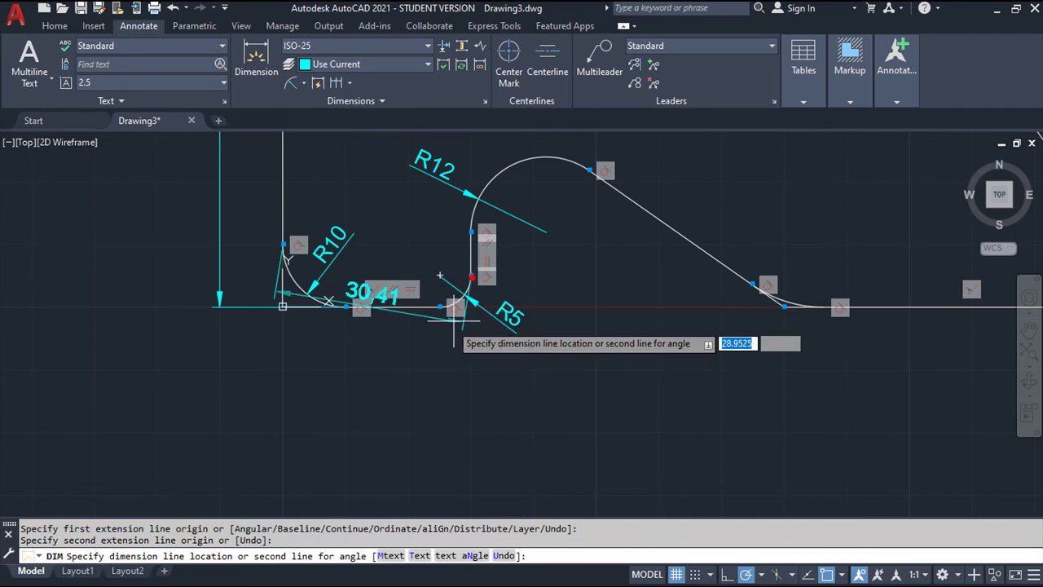
{"action": "left_click", "coordinate": [477, 385]}
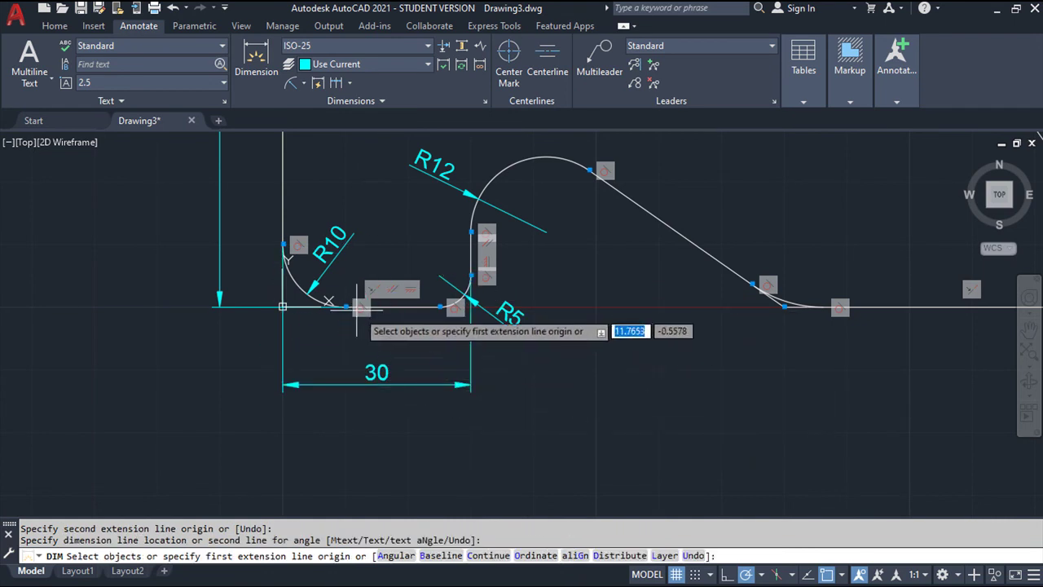
{"action": "left_click", "coordinate": [284, 244]}
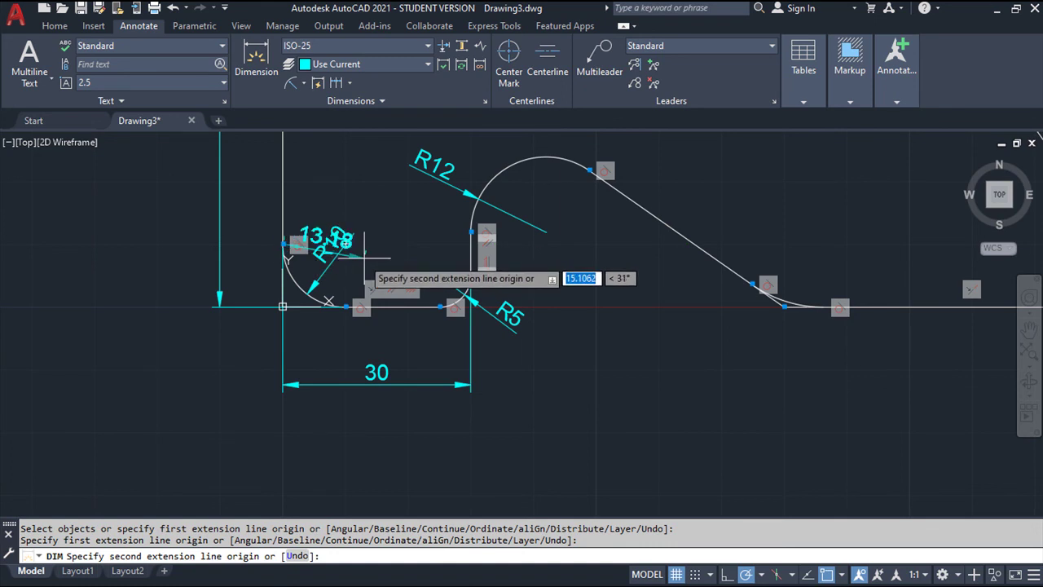
{"action": "left_click", "coordinate": [784, 306]}
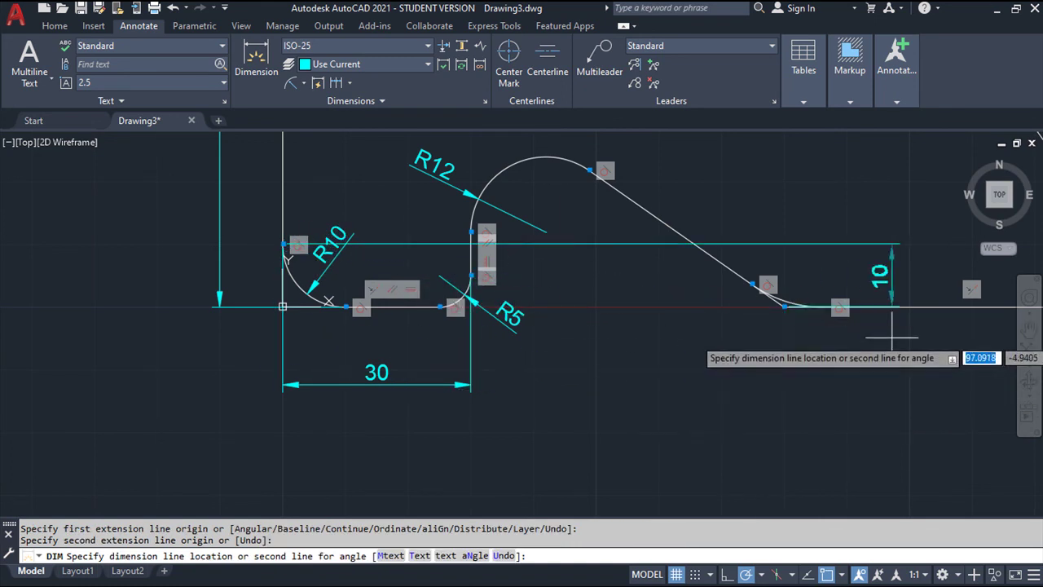
{"action": "left_click", "coordinate": [805, 445]}
- Add the 140 overall length dimension below the 80 dimension
{"action": "middle_click_drag", "start_coordinate": [624, 426], "coordinate": [419, 373]}
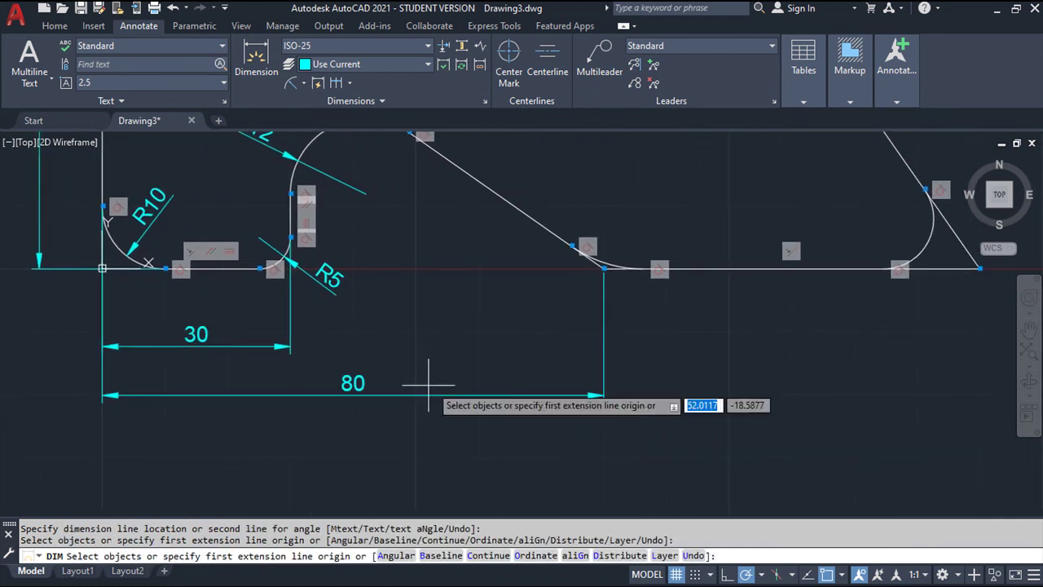
{"action": "left_click", "coordinate": [102, 206]}
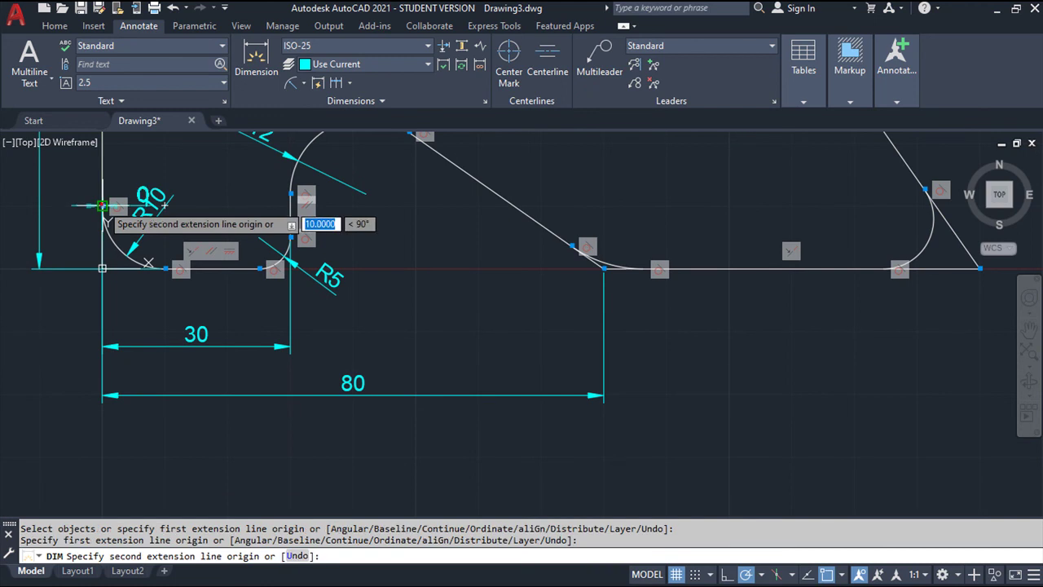
{"action": "left_click", "coordinate": [980, 268]}
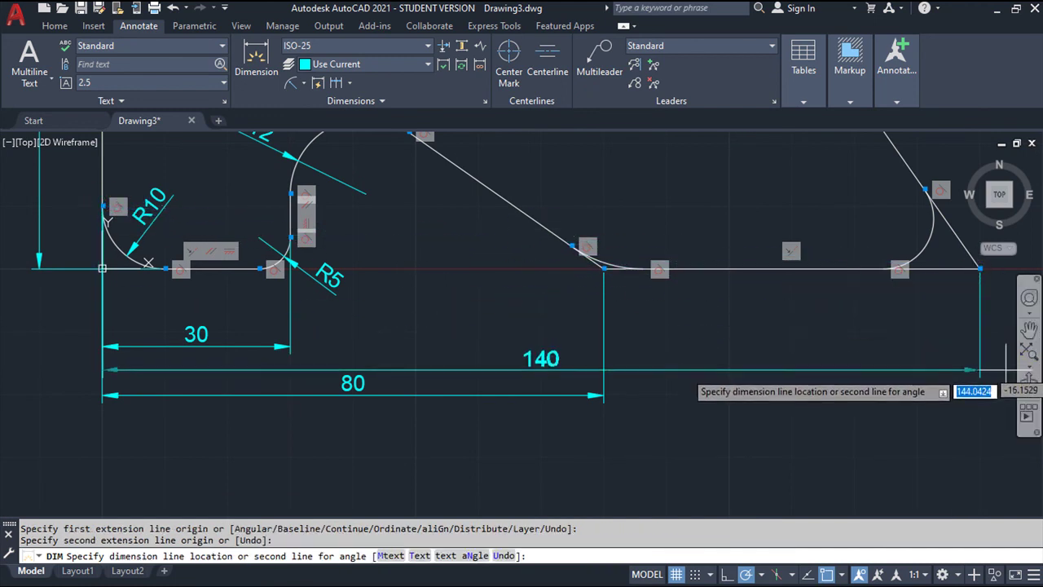
{"action": "left_click", "coordinate": [999, 456]}
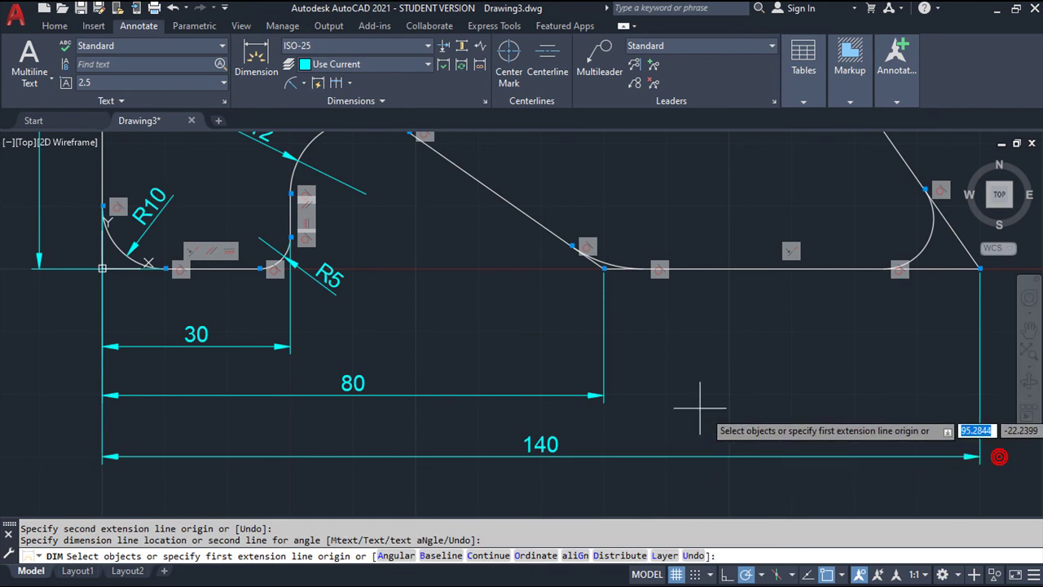
{"action": "middle_click_drag", "start_coordinate": [570, 368], "coordinate": [578, 414]}
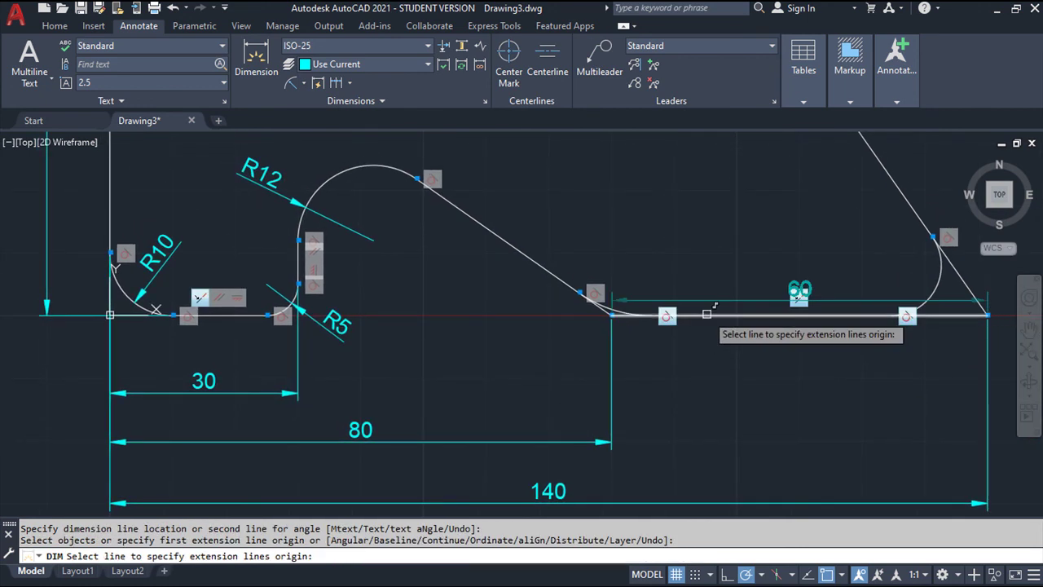
- Dimension the 35° angle at the bottom edge and the R8 corner radius
{"action": "left_click", "coordinate": [707, 316]}
{"action": "left_click", "coordinate": [542, 263]}
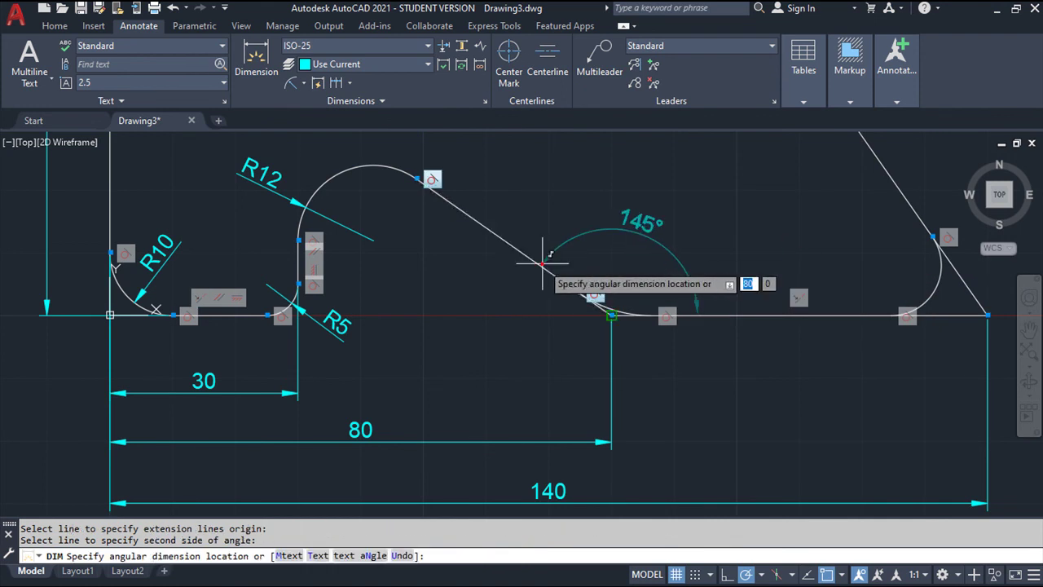
{"action": "left_click", "coordinate": [436, 281]}
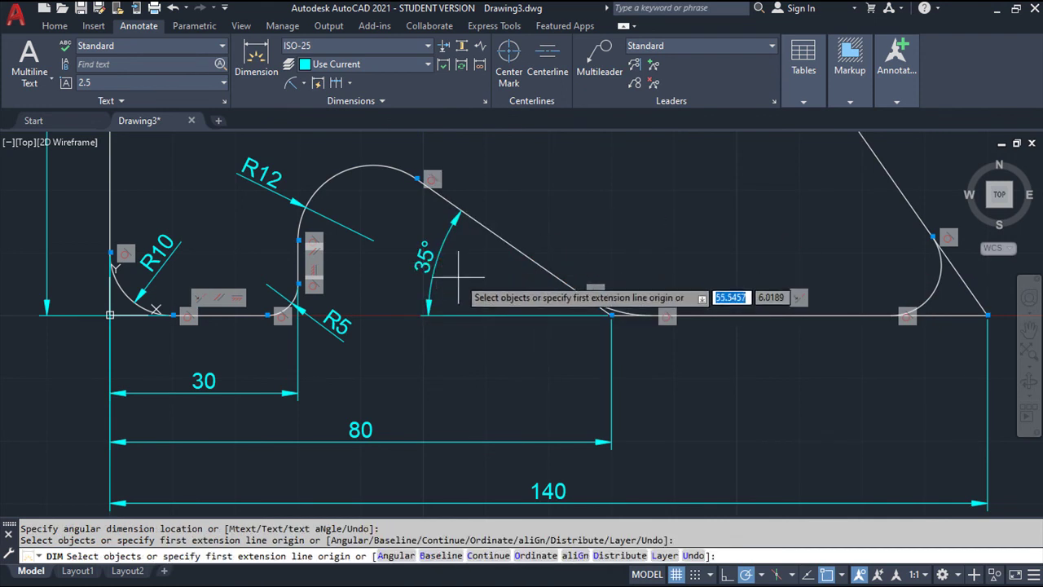
{"action": "middle_click_drag", "start_coordinate": [750, 361], "coordinate": [461, 389]}
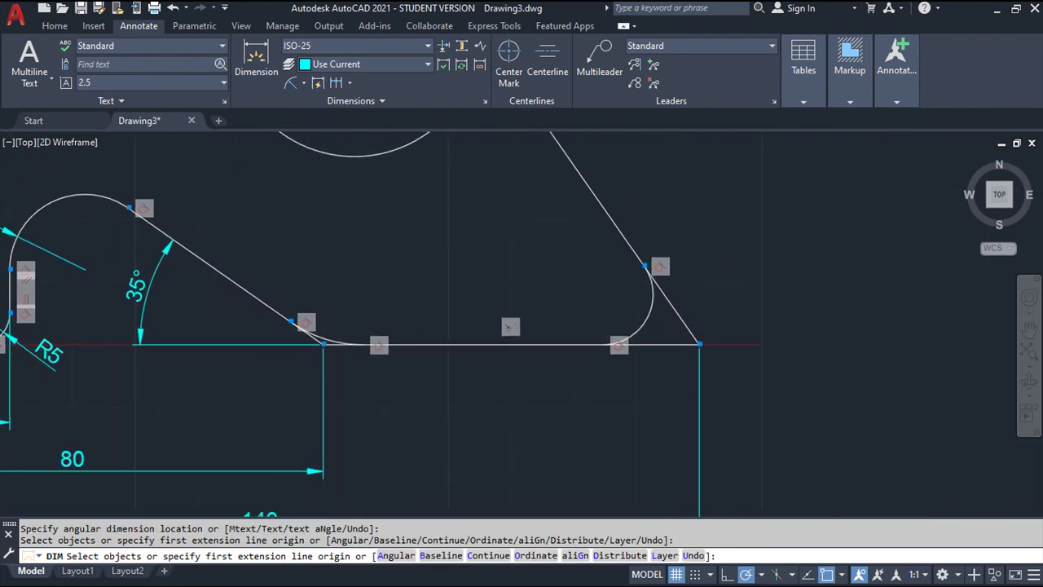
{"action": "left_click", "coordinate": [650, 315]}
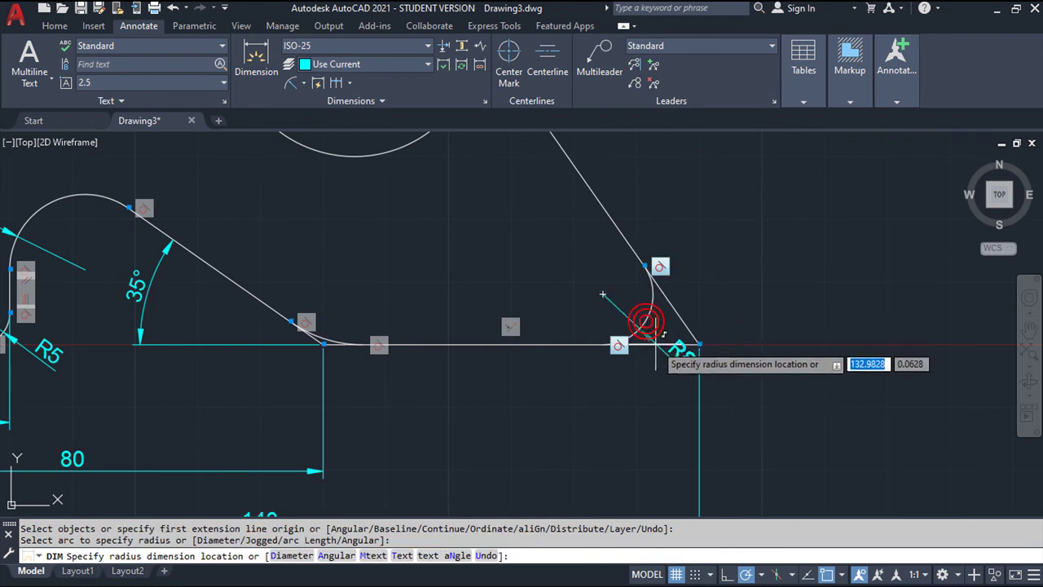
{"action": "left_click", "coordinate": [749, 389]}
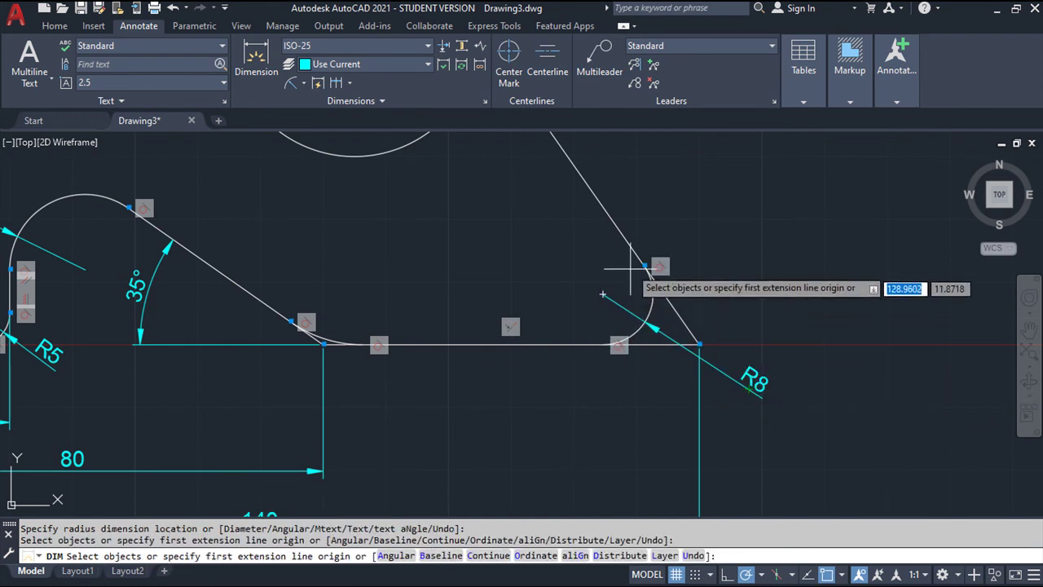
- Add the 55° angle and the vertical 49,99 height dimension on the right
{"action": "left_click", "coordinate": [616, 218]}
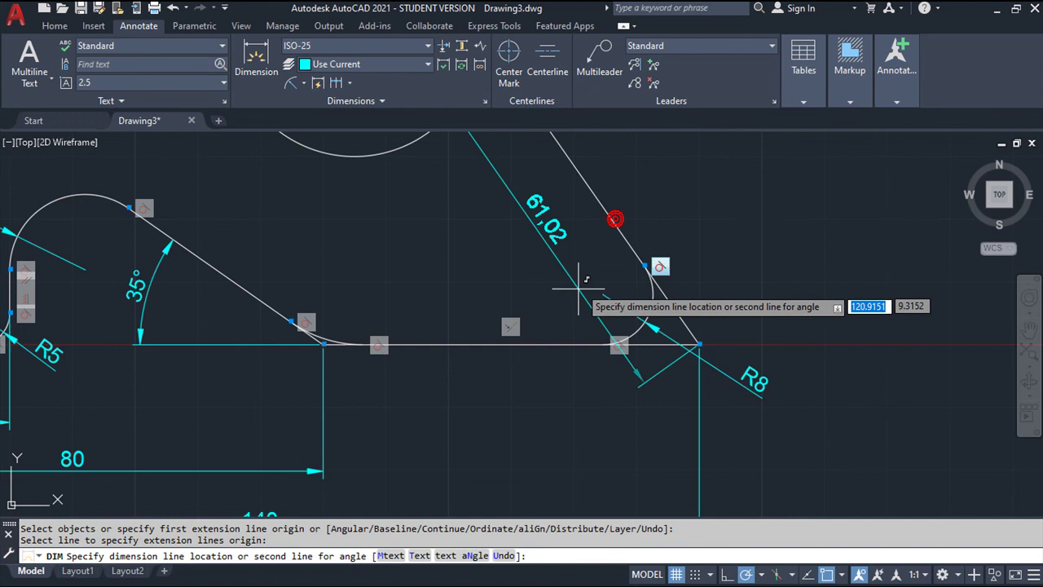
{"action": "left_click", "coordinate": [577, 344]}
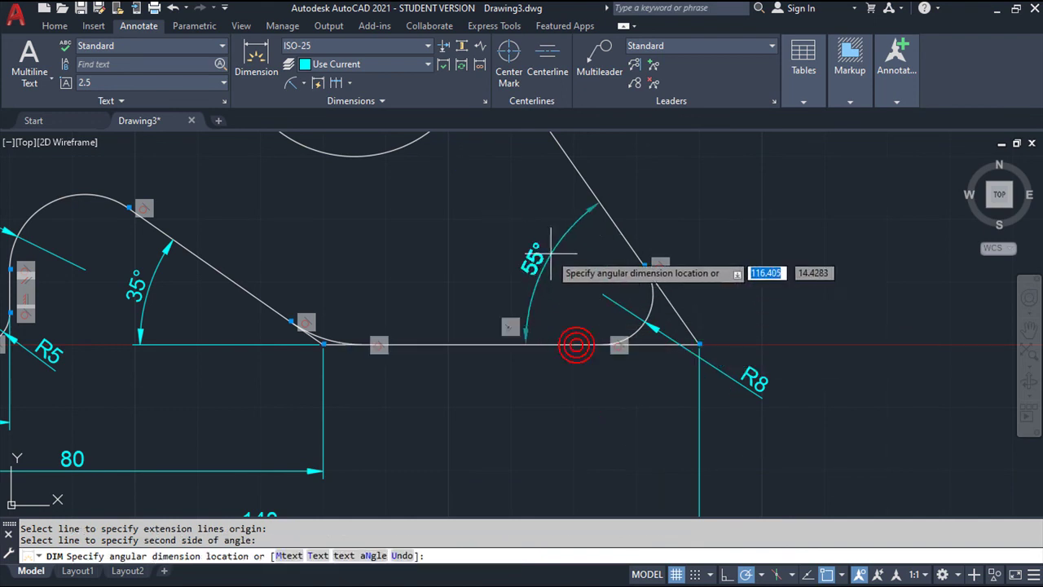
{"action": "left_click", "coordinate": [516, 238]}
{"action": "mouse_move", "coordinate": [531, 251]}
{"action": "middle_mouse_down"}
{"action": "mouse_move", "coordinate": [678, 453]}
{"action": "mouse_move", "coordinate": [541, 421]}
{"action": "mouse_move", "coordinate": [526, 387]}
{"action": "middle_mouse_up"}
{"action": "left_click", "coordinate": [673, 462]}
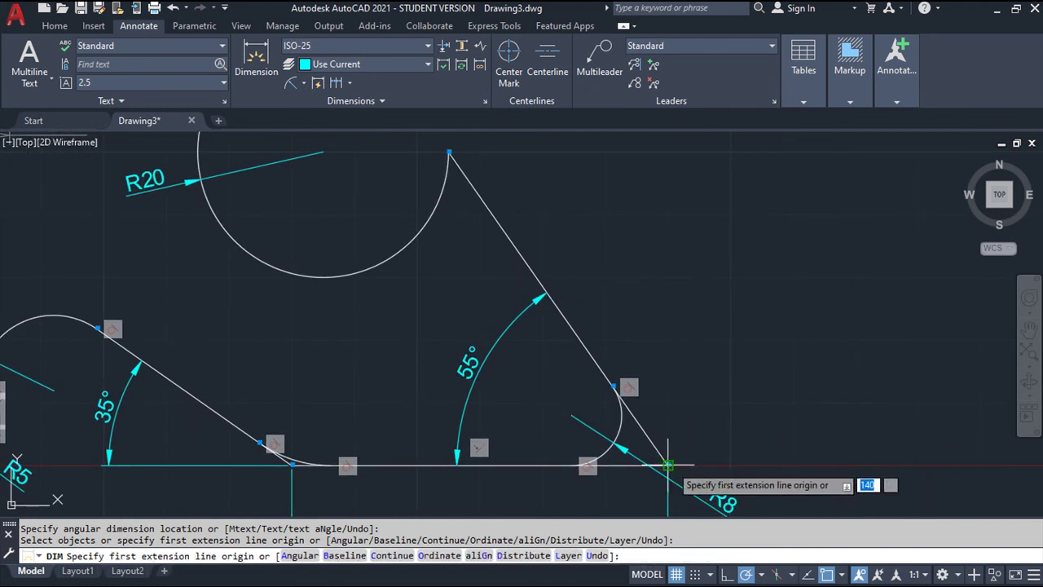
{"action": "left_click", "coordinate": [668, 464]}
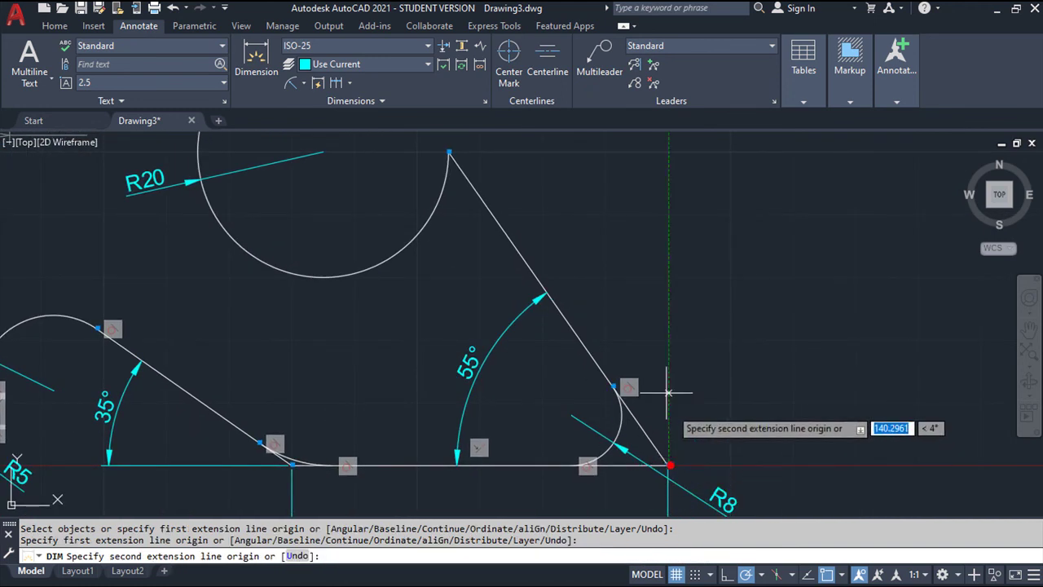
{"action": "left_click", "coordinate": [449, 153]}
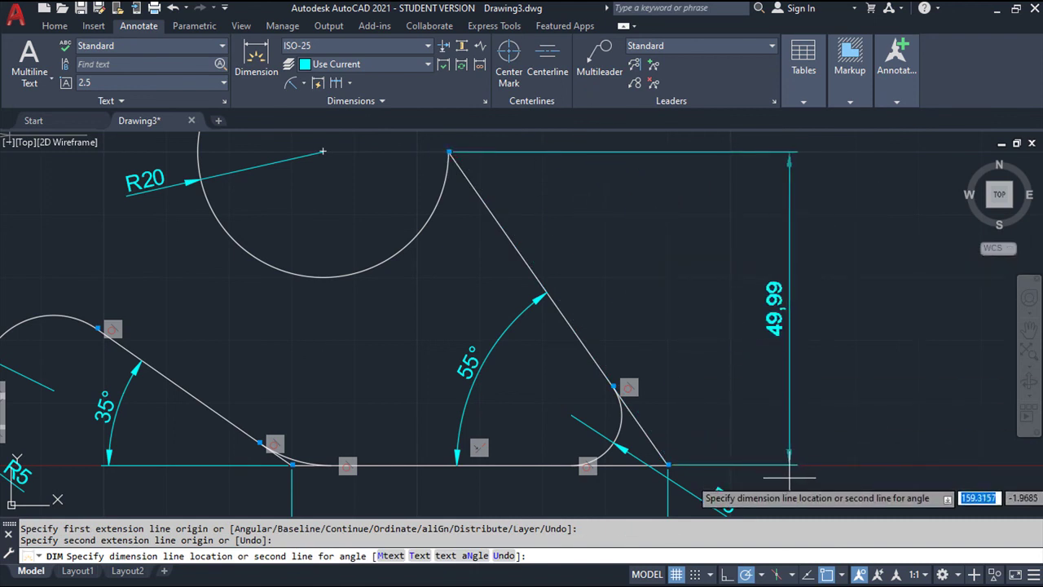
{"action": "left_click", "coordinate": [788, 477]}
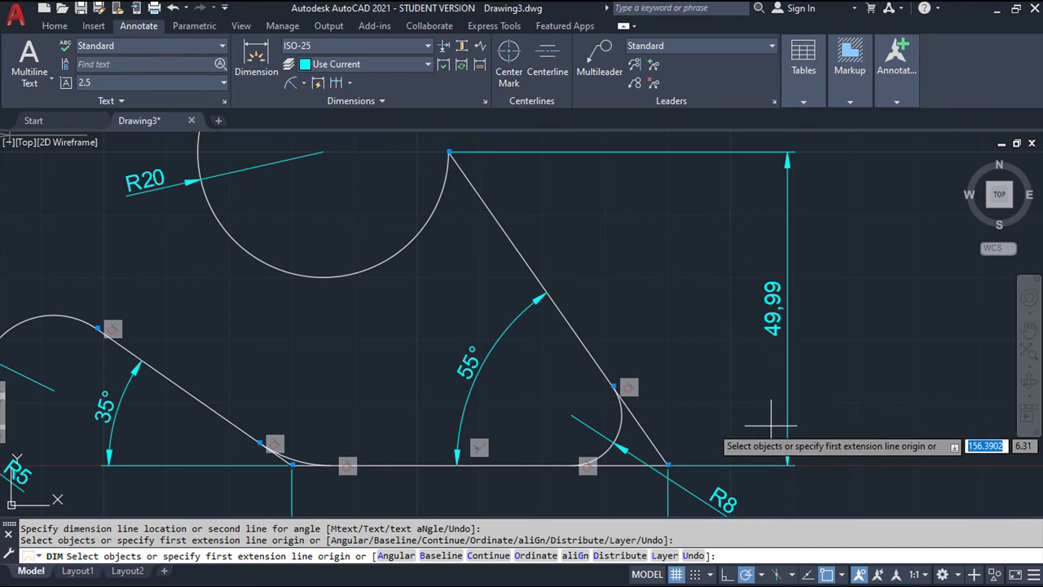
{"action": "scroll", "coordinate": [633, 349], "scroll_direction": "down", "scroll_amount": 3}
- Grip-stretch the stepped top edge rightward, changing dimensions to 19,79, 89,79 and 59°
{"action": "middle_click_drag", "start_coordinate": [633, 350], "coordinate": [679, 389]}
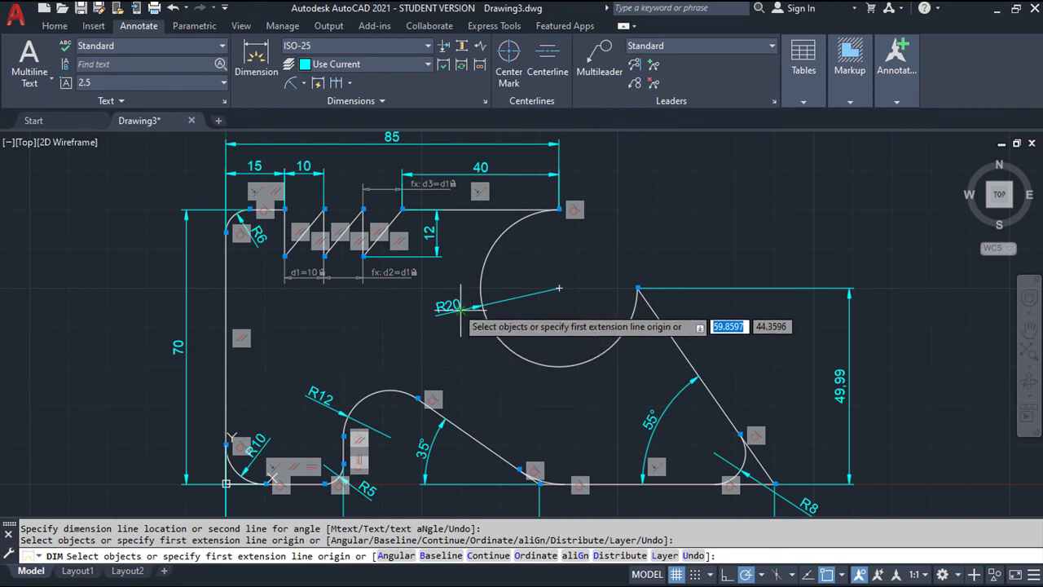
{"action": "key", "text": "Return"}
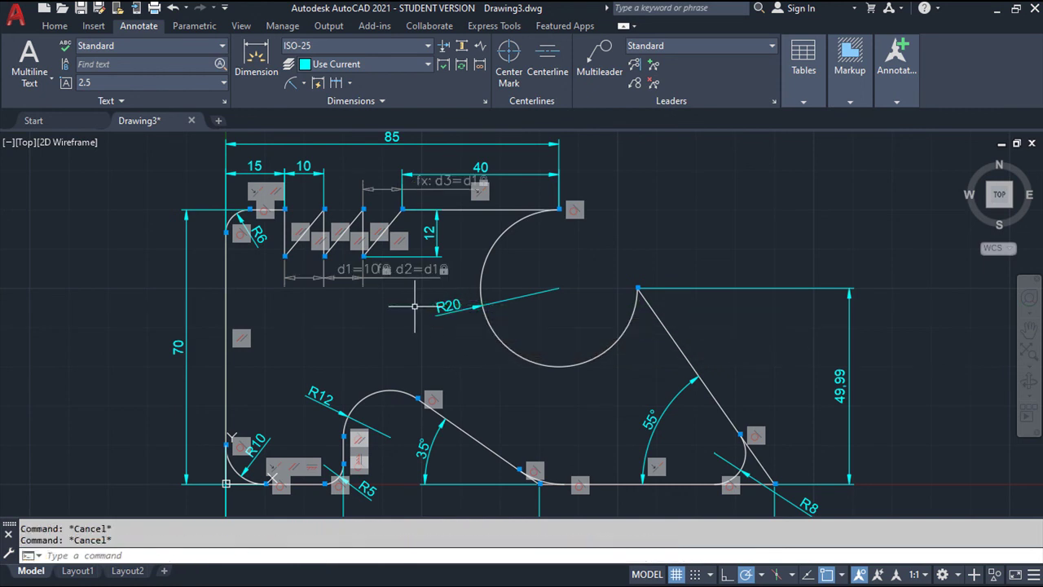
{"action": "left_click", "coordinate": [364, 210]}
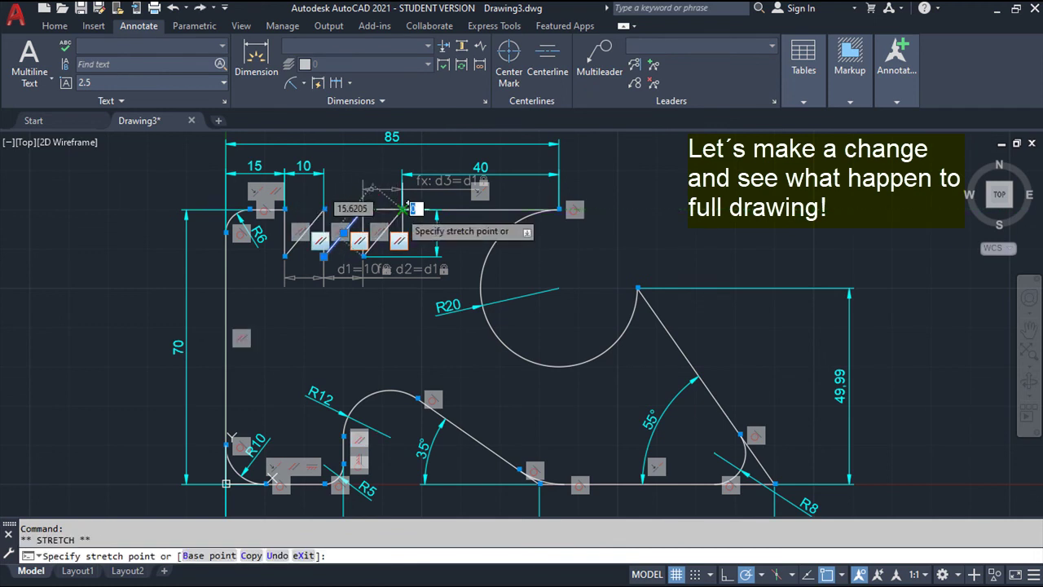
{"action": "left_click", "coordinate": [381, 198]}
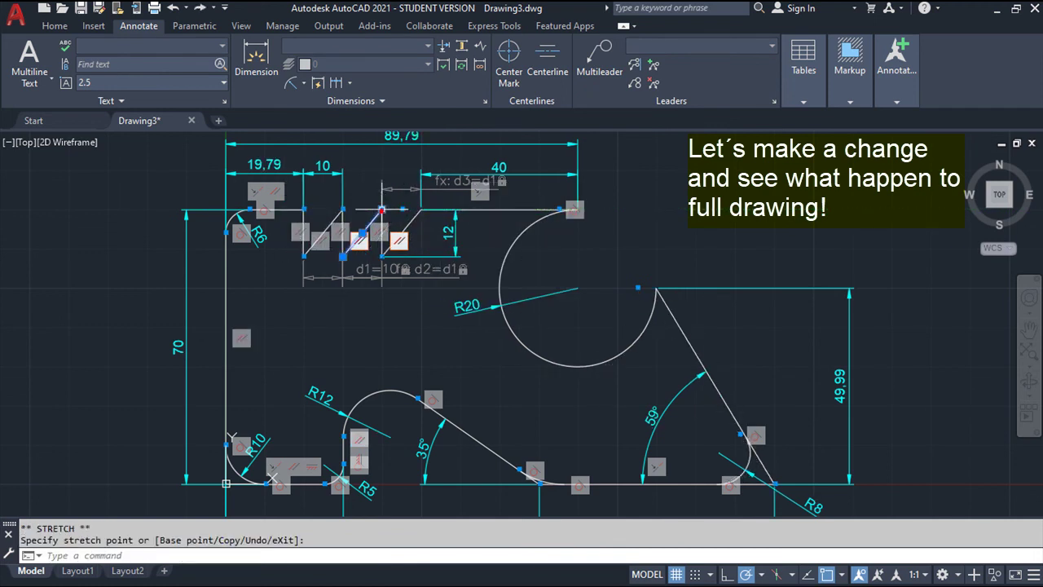
{"action": "left_click", "coordinate": [382, 210]}
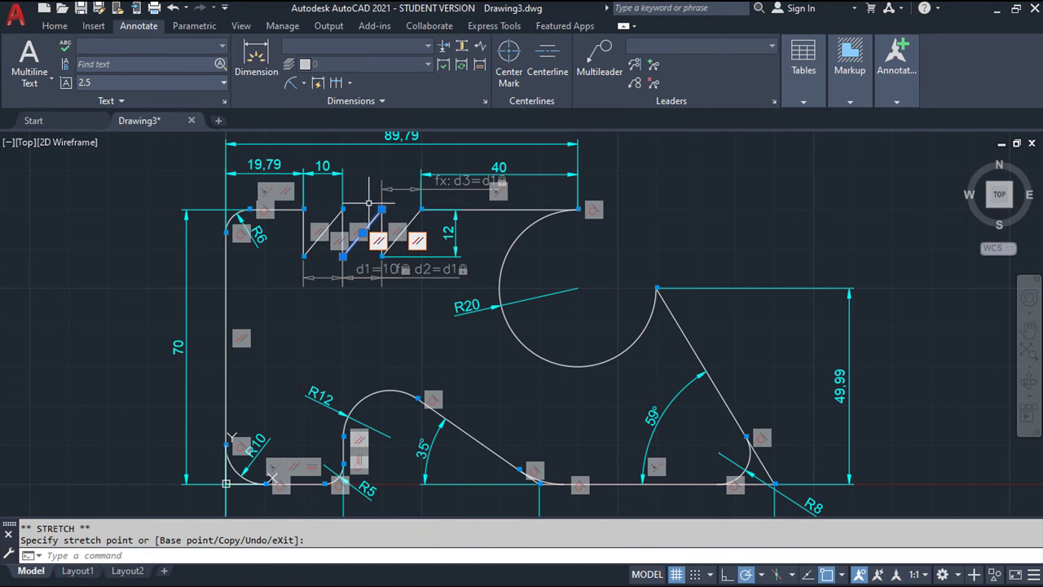
{"action": "middle_click_drag", "start_coordinate": [370, 203], "coordinate": [365, 216]}
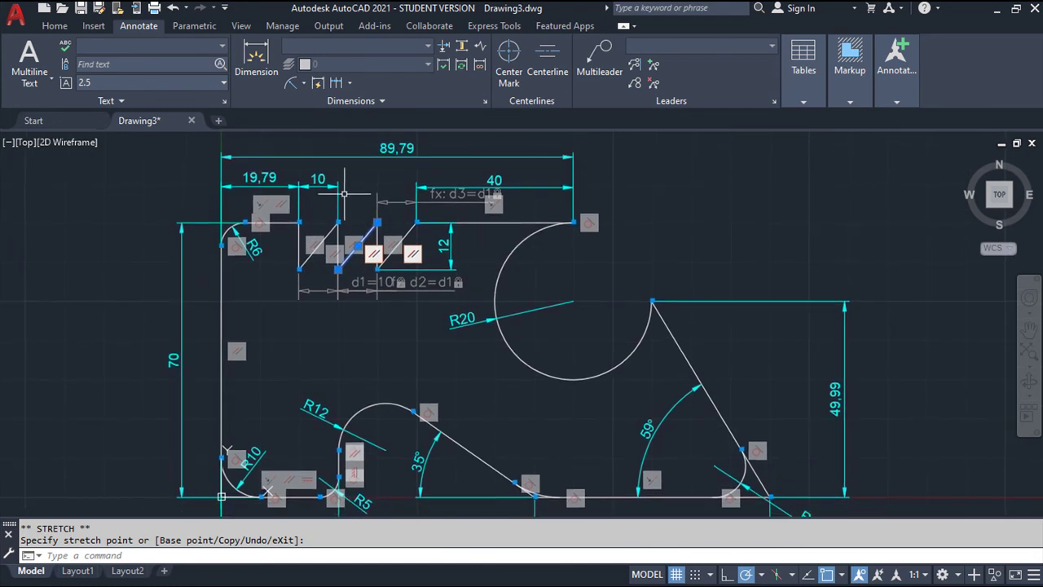
- Undo the stretch to restore 15, 85 and 55°, then zoom out to the whole drawing
{"action": "left_click", "coordinate": [177, 9]}
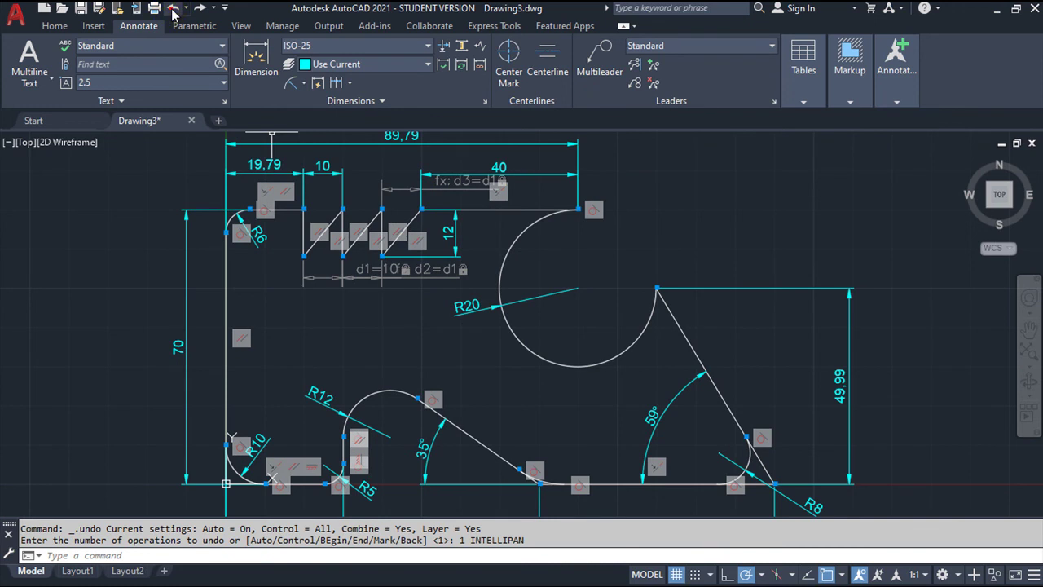
{"action": "left_click", "coordinate": [173, 10]}
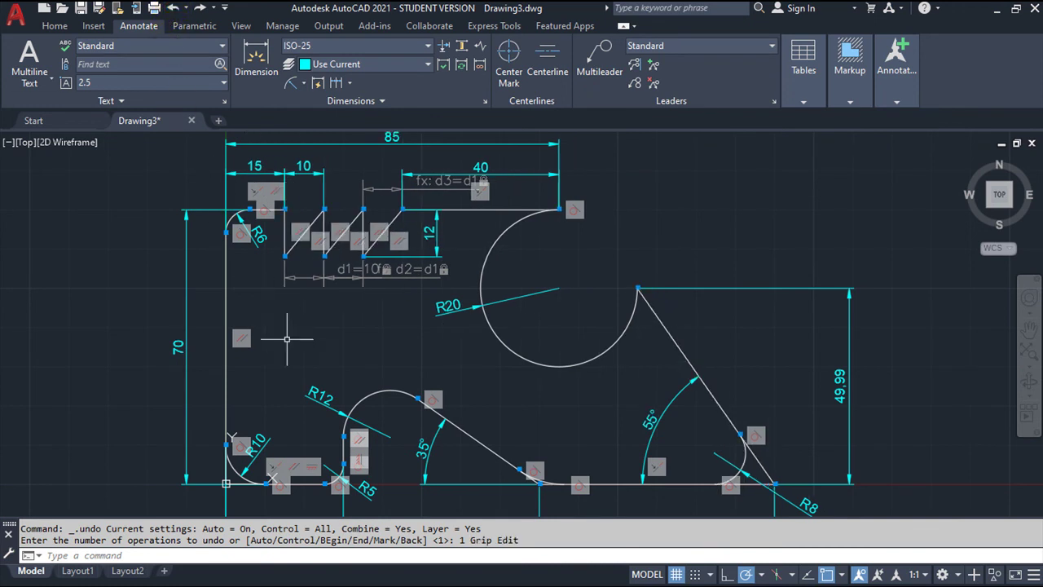
{"action": "middle_click_drag", "start_coordinate": [433, 368], "coordinate": [477, 320]}
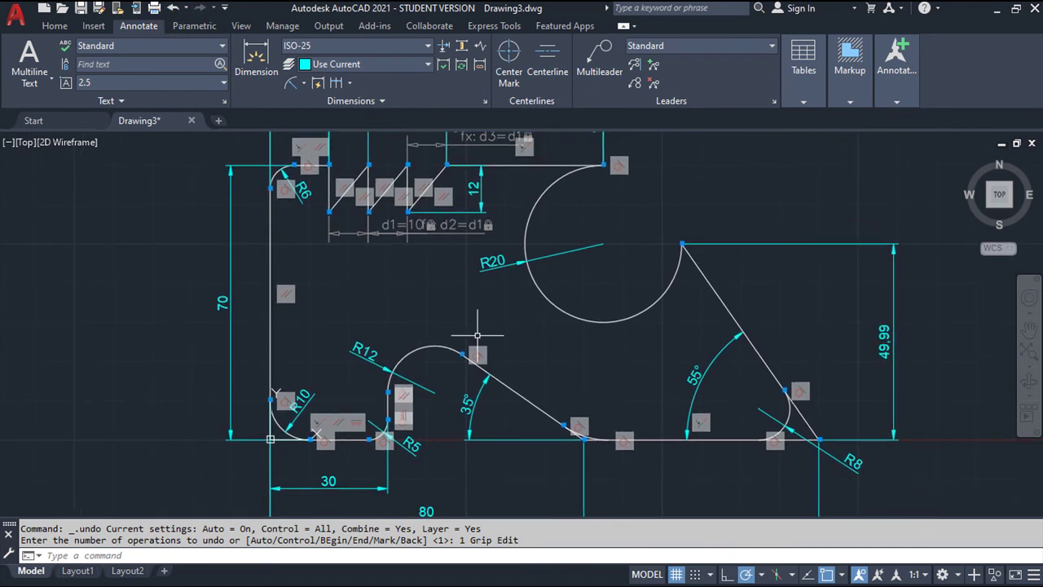
{"action": "scroll", "coordinate": [475, 326], "scroll_direction": "down", "scroll_amount": 2}
{"action": "middle_click_drag", "start_coordinate": [474, 328], "coordinate": [470, 309]}
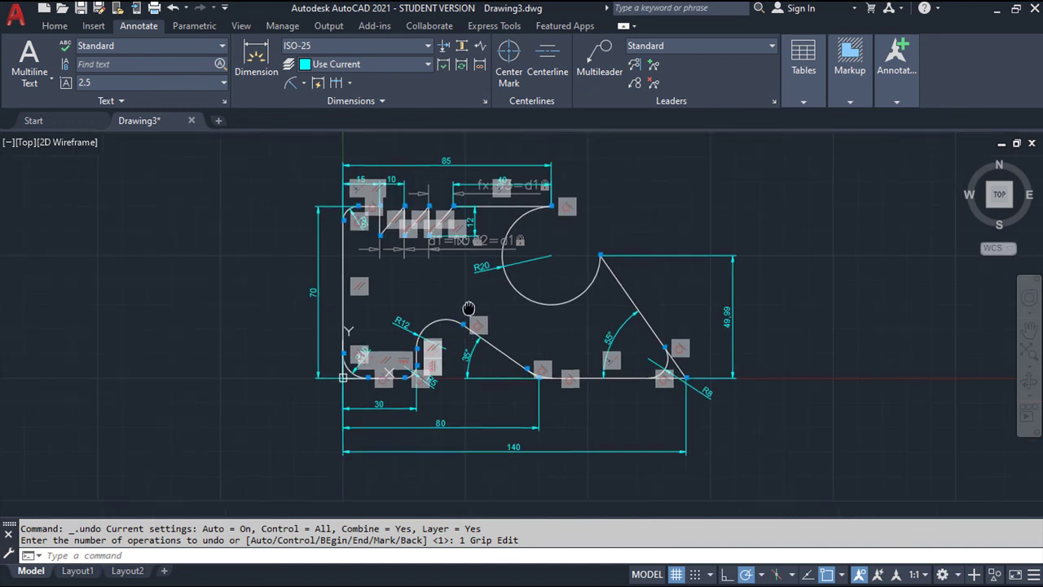
{"action": "key", "text": "Escape"}
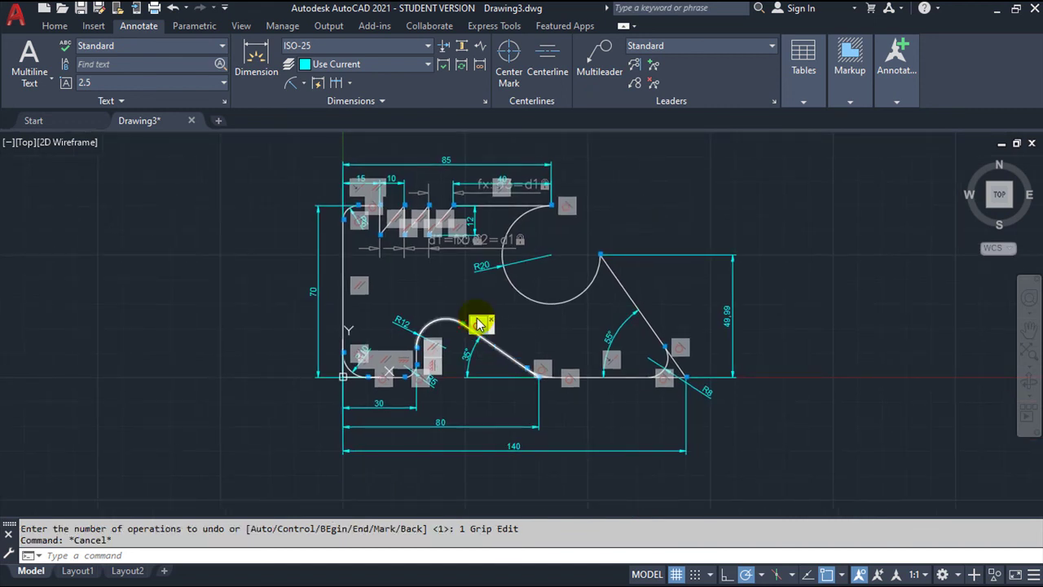
{"action": "key", "text": "Escape"}
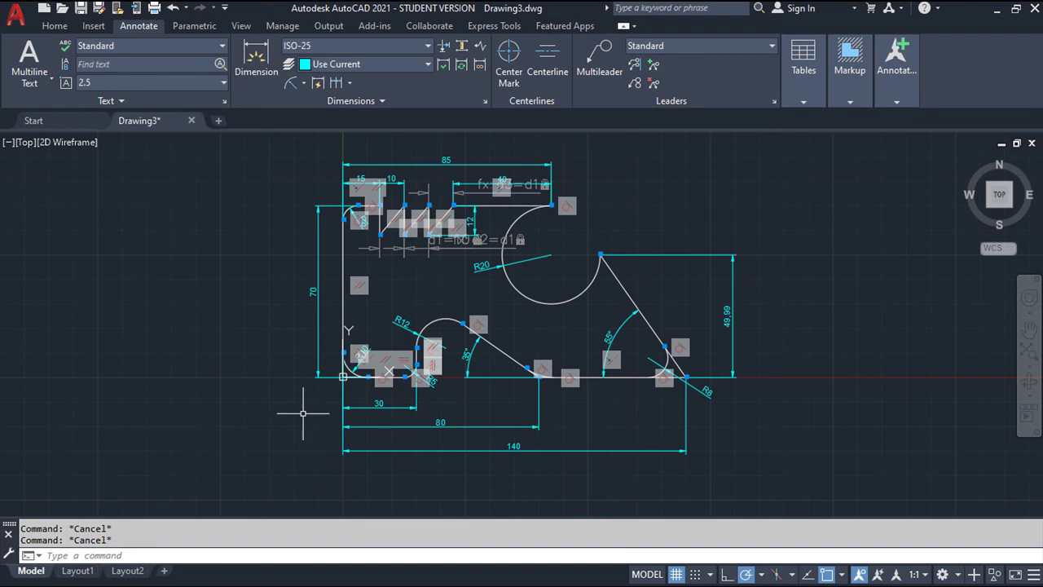